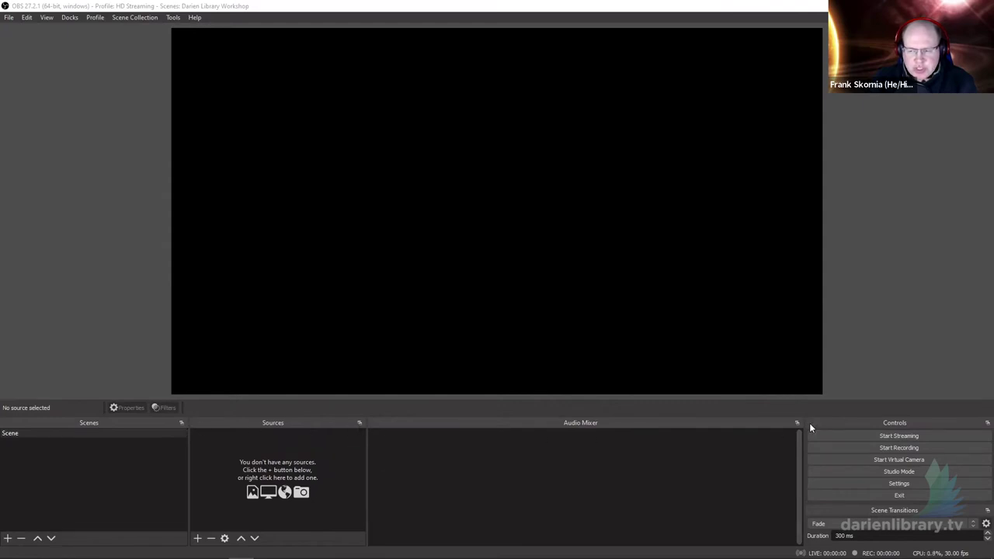
Float the Scenes dock and return it to its place, and widen the Scenes and Sources docks against the Audio Mixer.
click(181, 424)
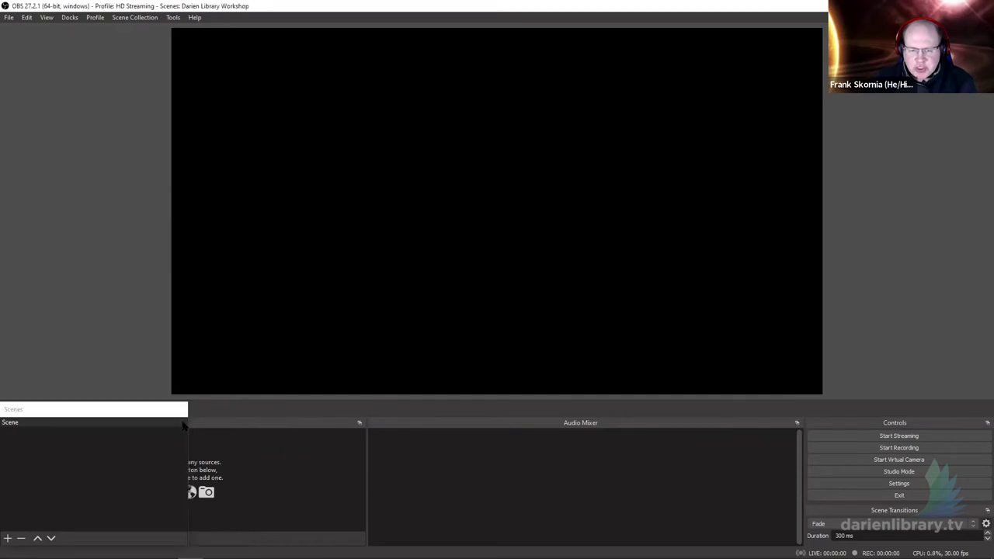
double_click(130, 412)
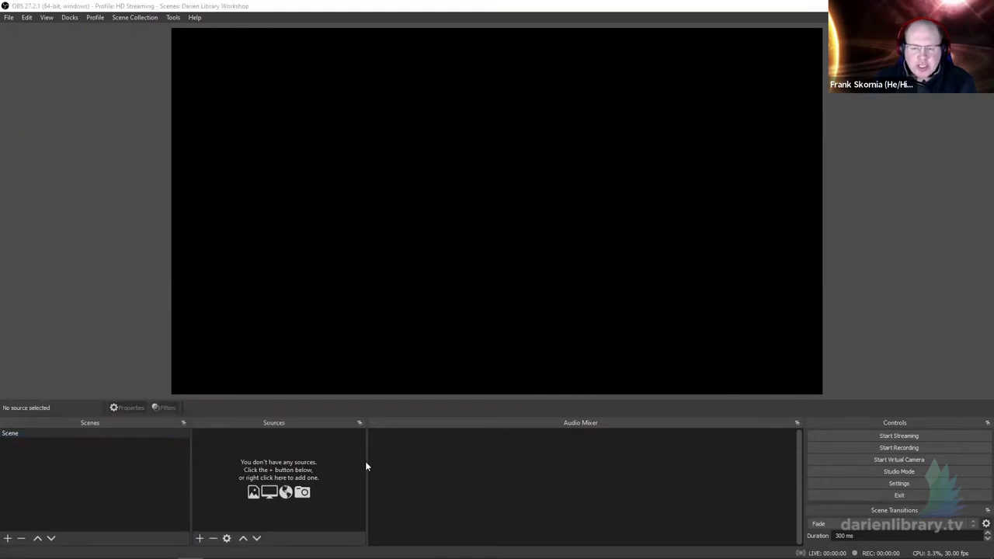
drag(366, 463, 404, 460)
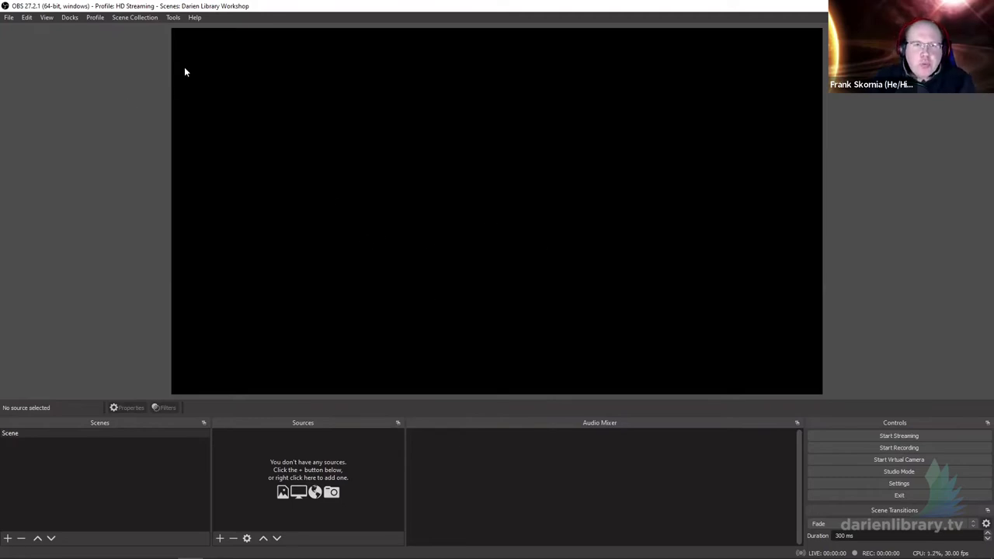
click(139, 22)
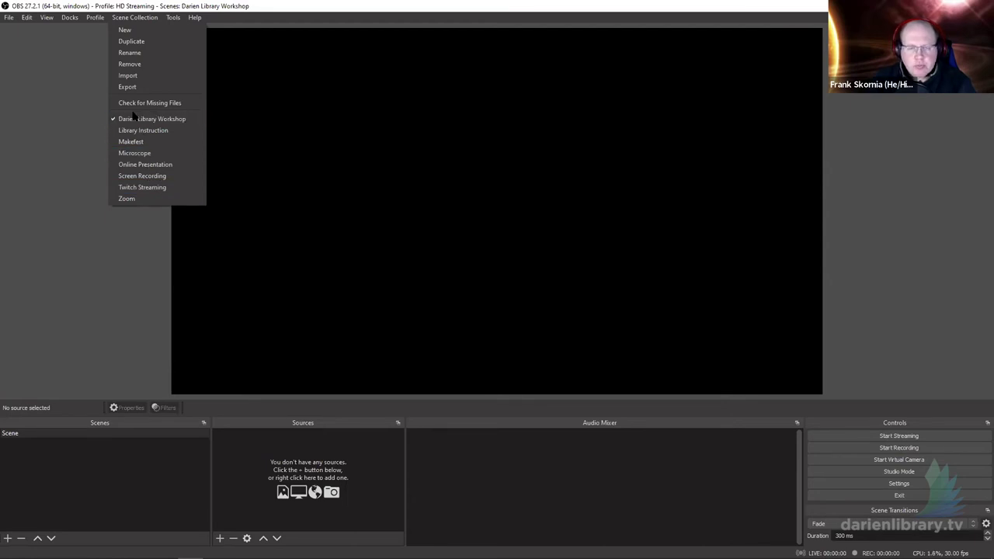
click(49, 169)
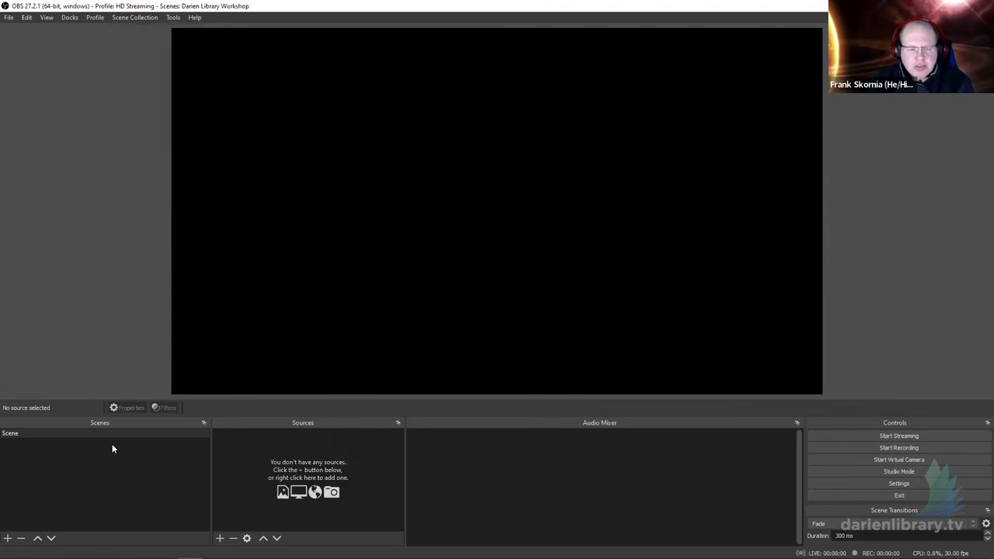
Rename the default scene as Live.
click(26, 433)
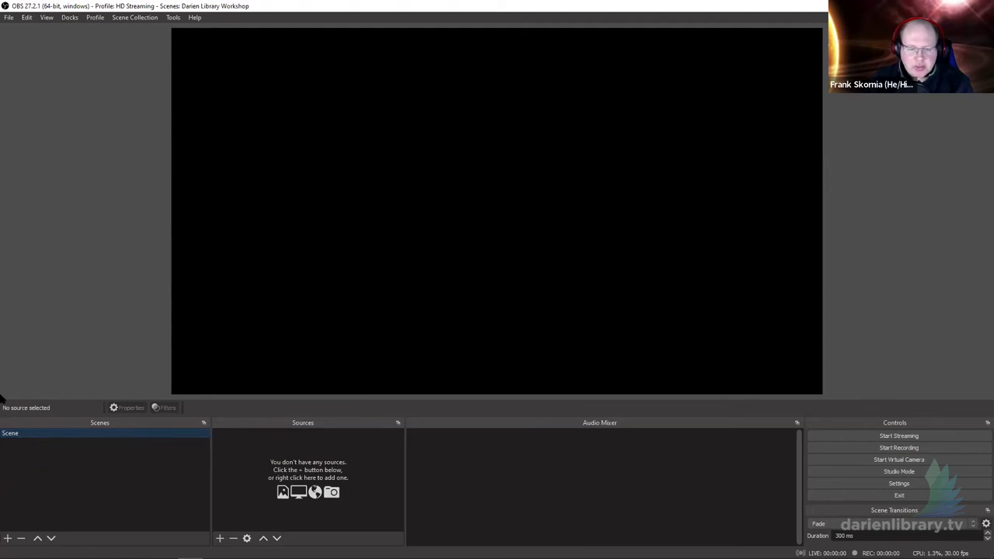
right_click(18, 433)
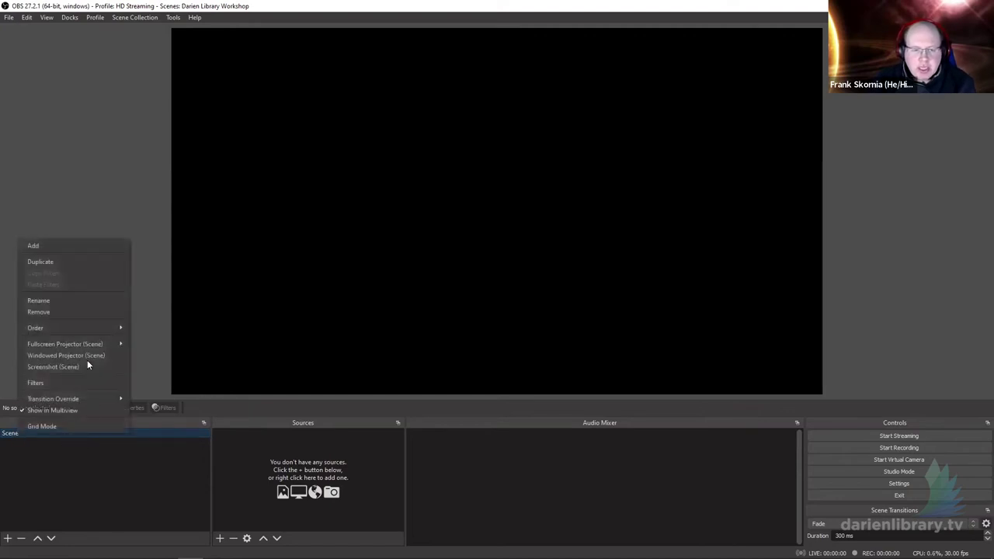
click(81, 302)
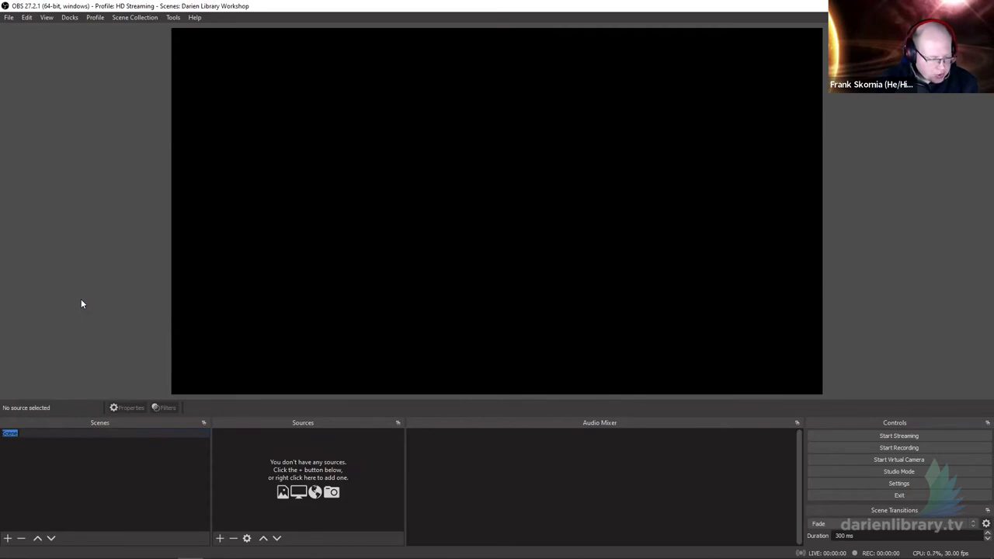
text(Live)
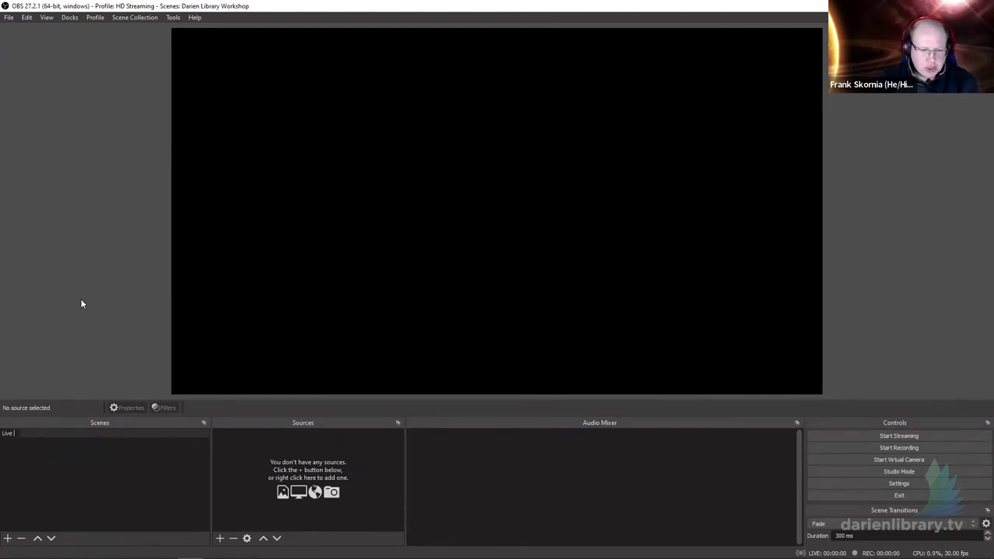
key(Return)
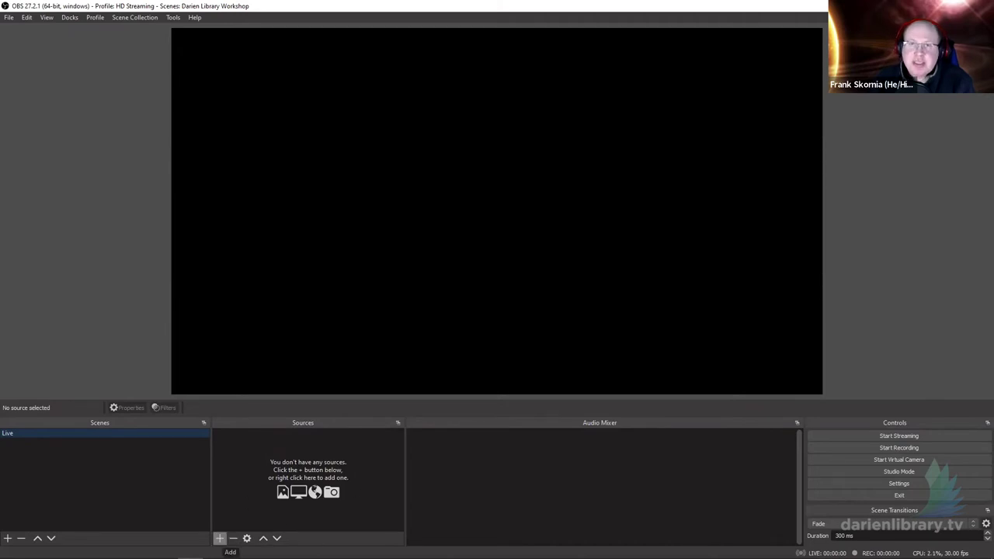
Add a new Color Source named Live Background to the Live scene, leaving it visible.
click(220, 538)
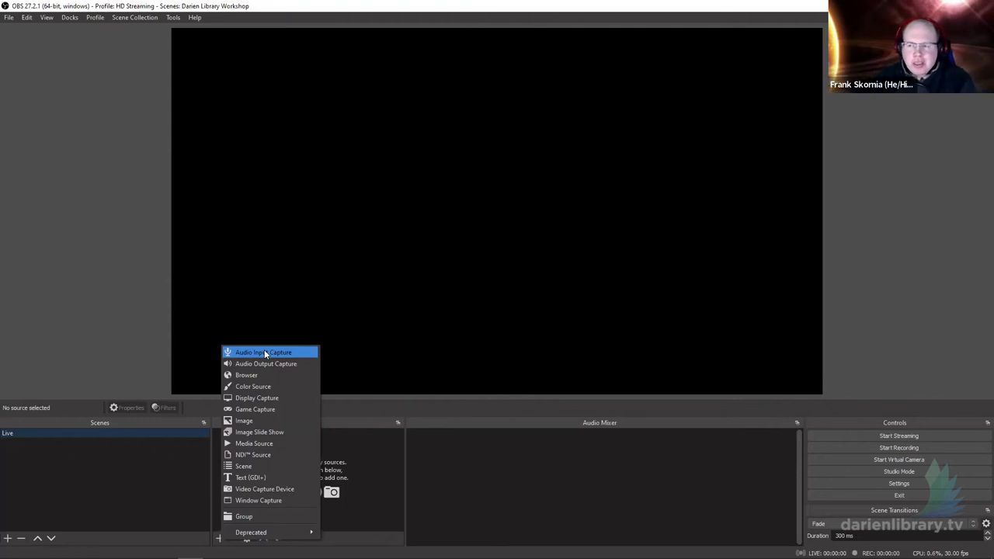
click(268, 390)
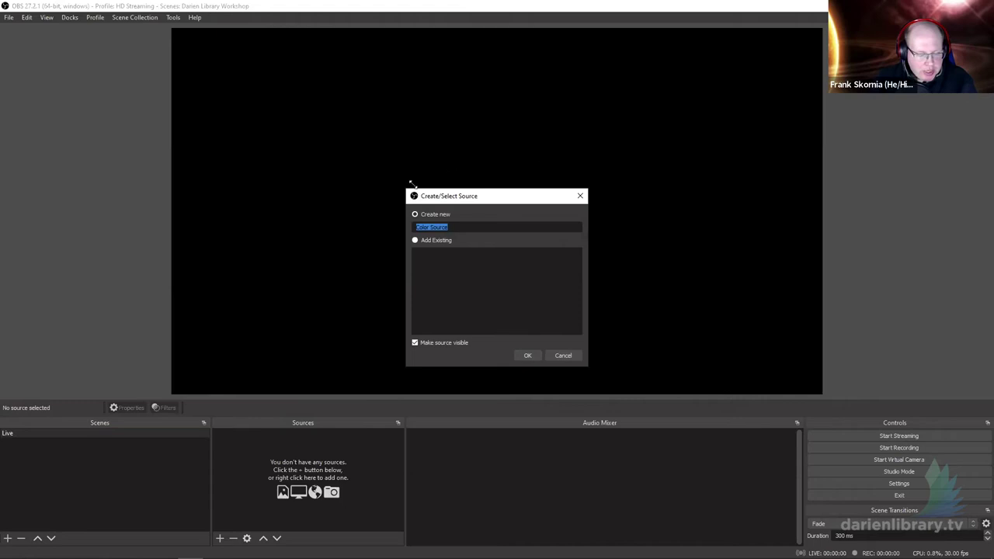
click(463, 225)
drag(464, 225, 413, 226)
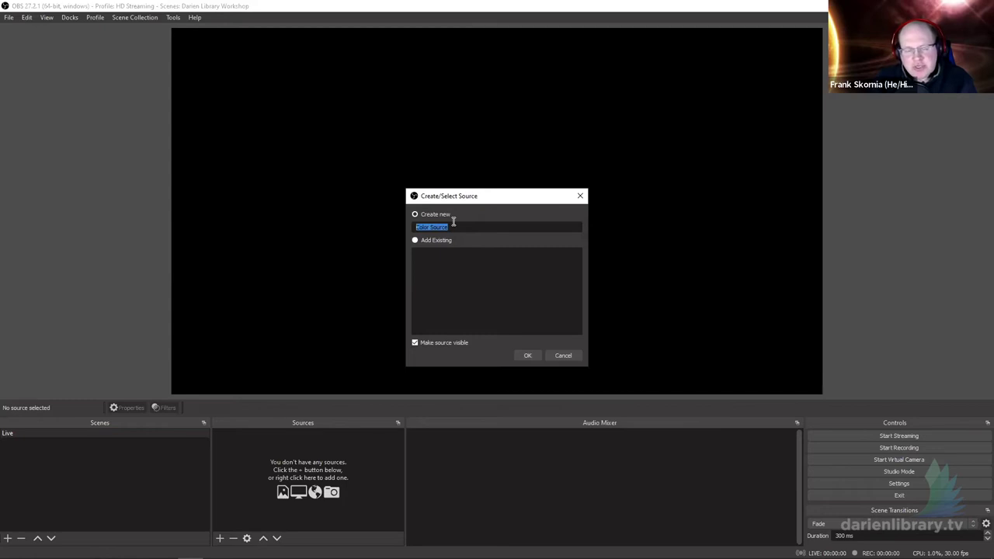
click(454, 223)
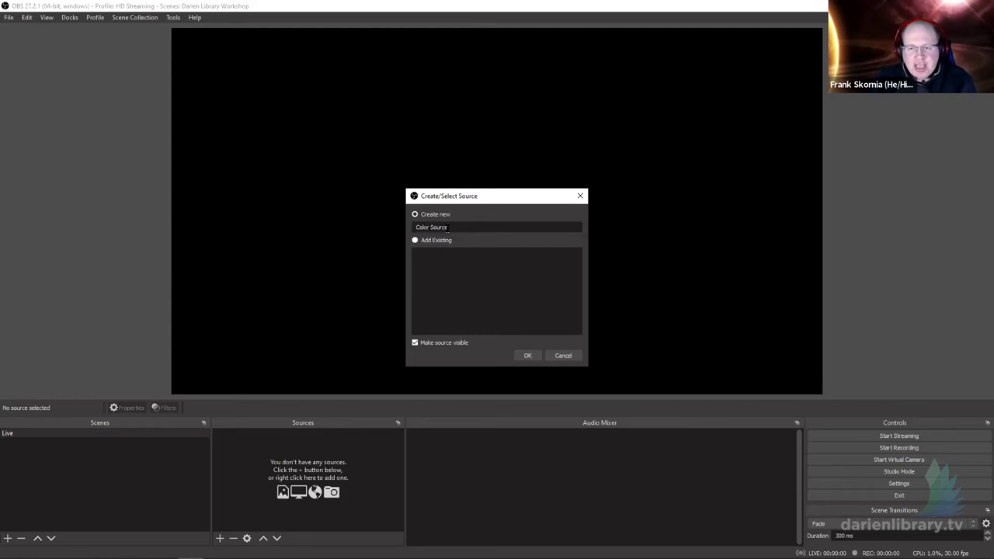
drag(453, 224, 393, 224)
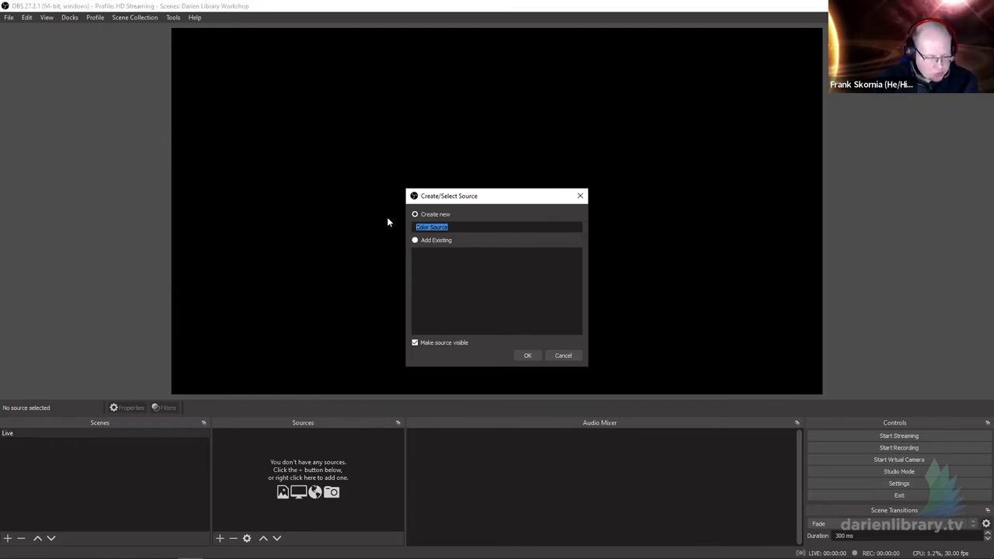
text(Live)
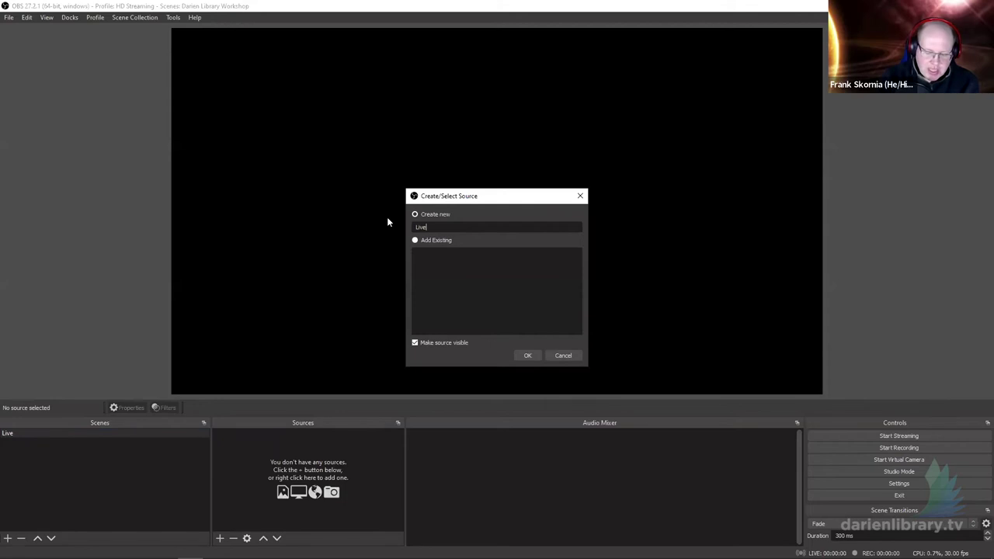
text( Background)
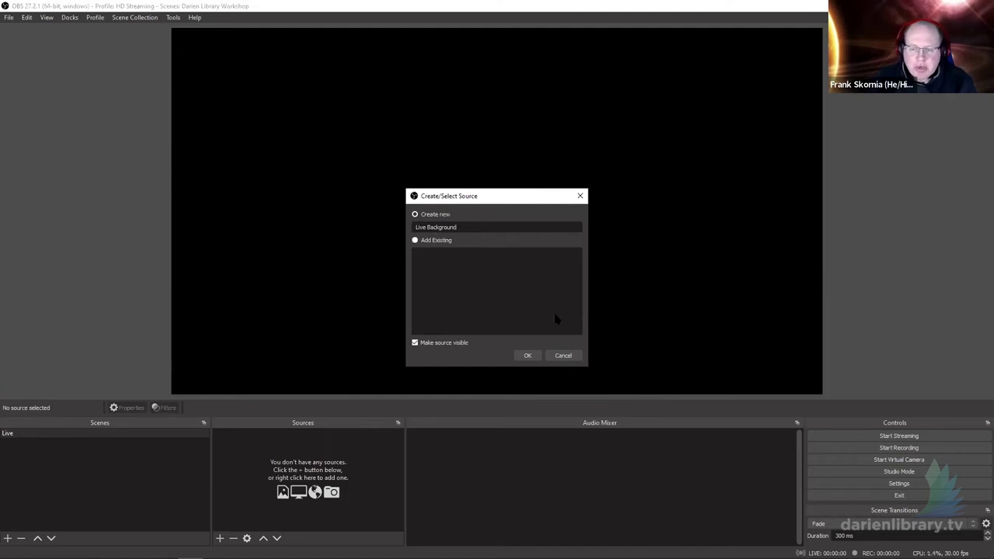
click(534, 359)
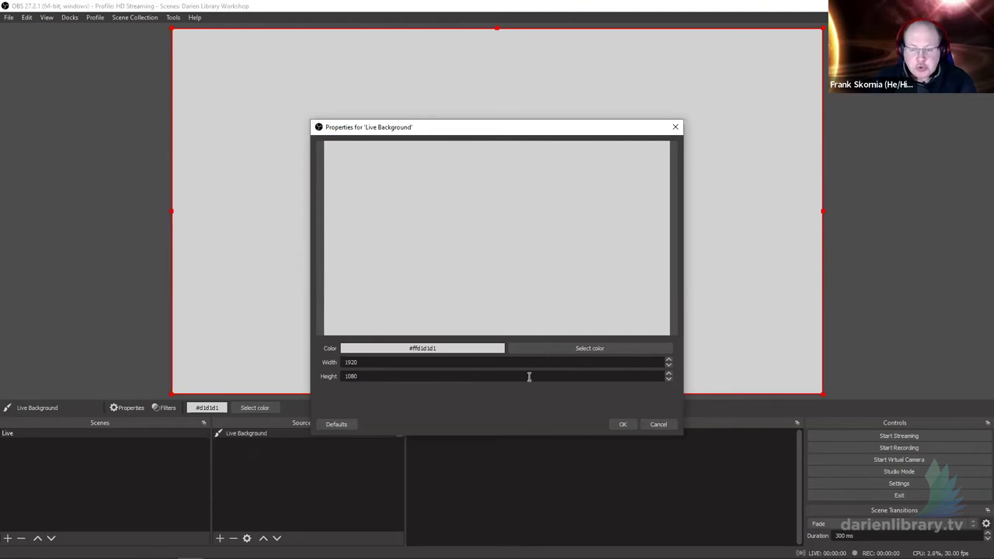
Accept the colour #d1d1d1 and the 1920 by 1080 size for the Live Background source.
click(585, 348)
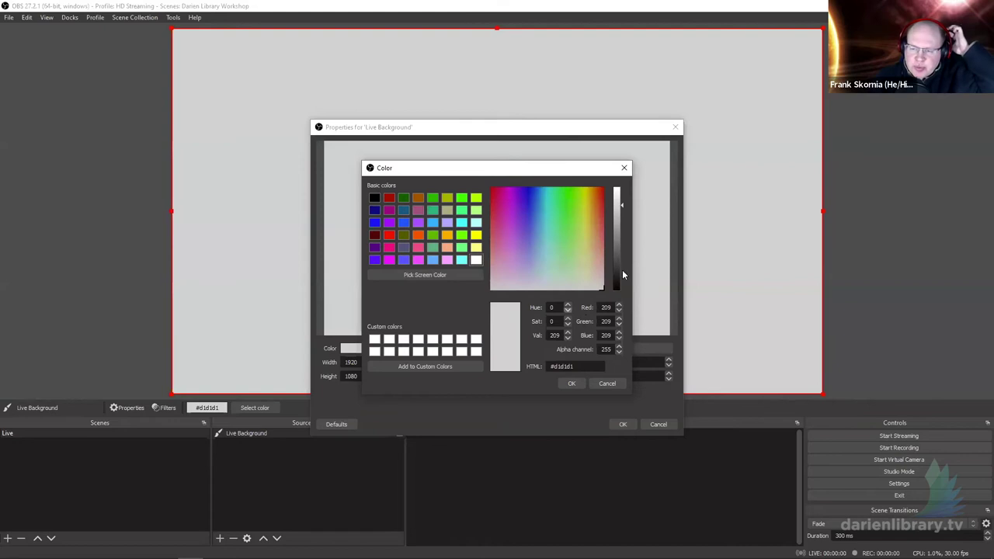
click(577, 383)
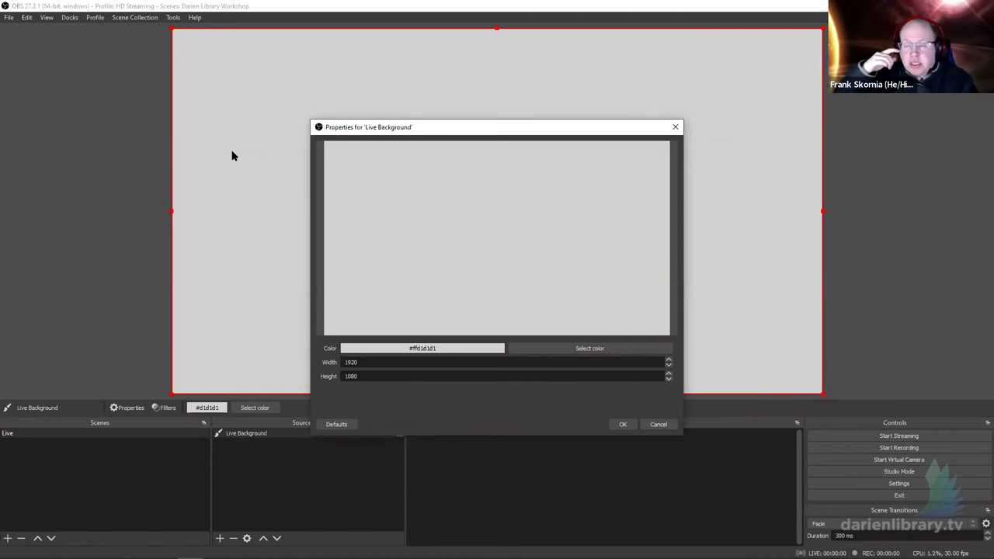
click(622, 426)
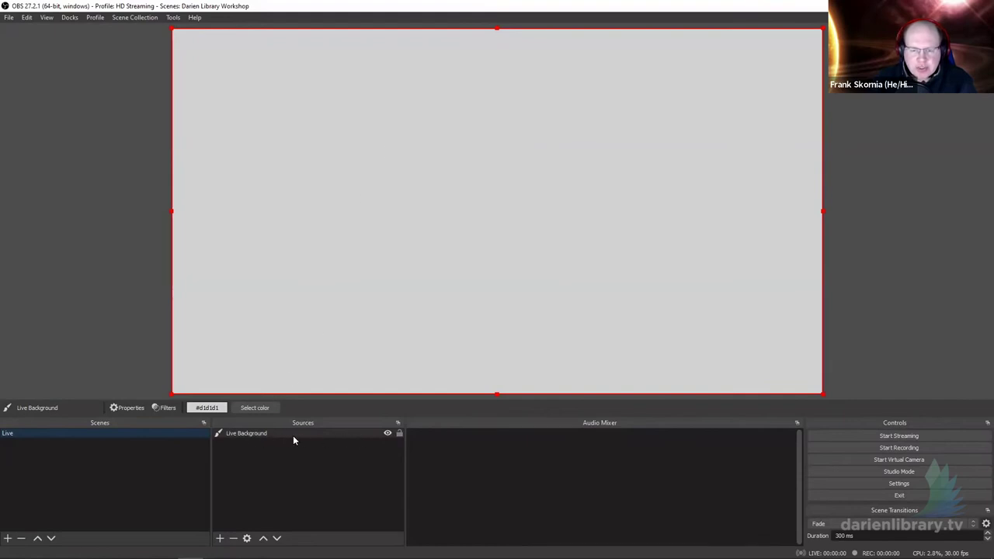
Review the properties of the Live Background source and close them without making changes.
click(219, 438)
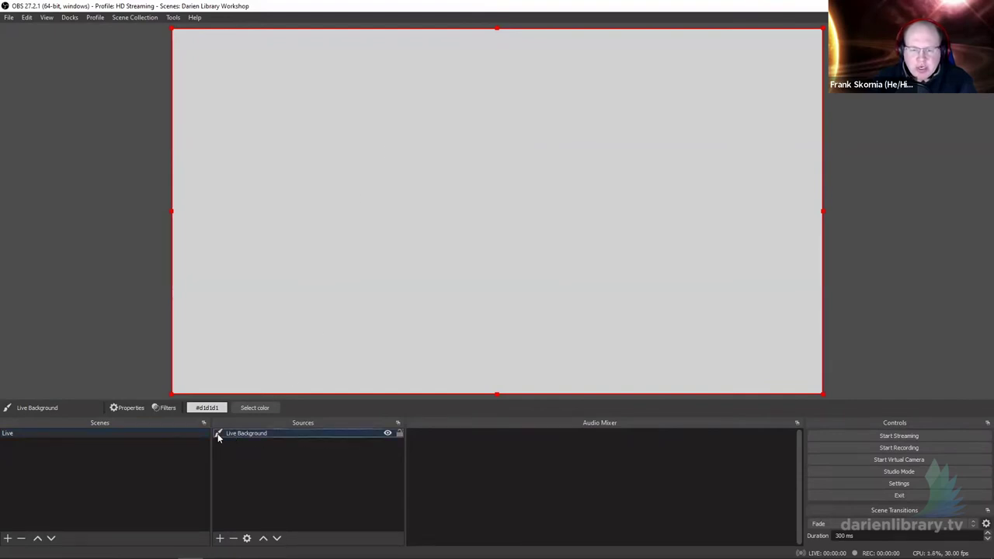
right_click(278, 437)
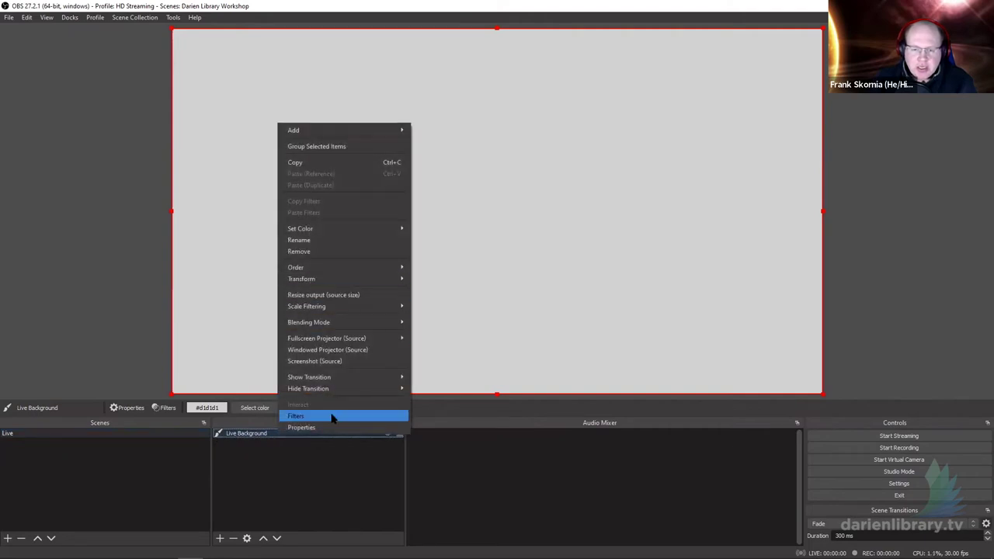
click(331, 428)
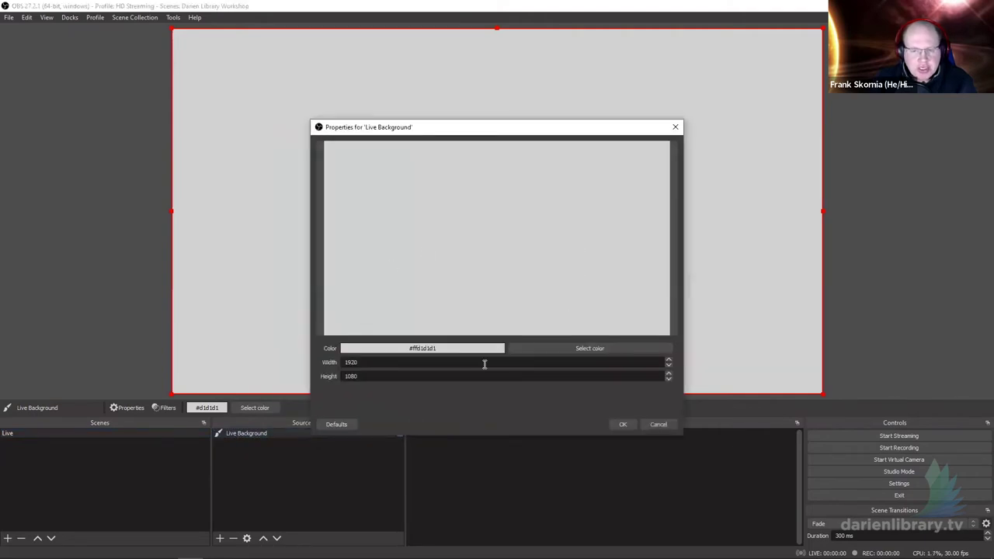
click(659, 424)
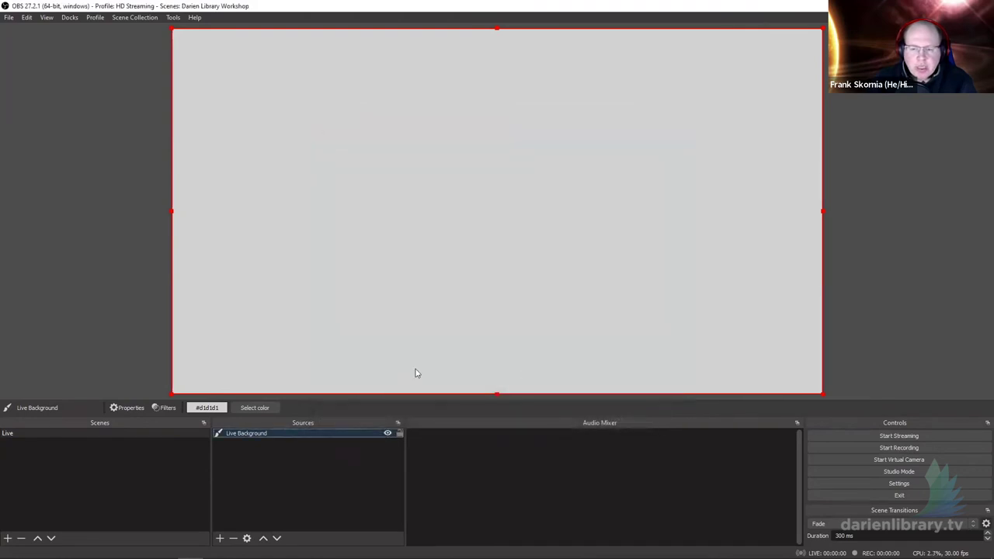
Hide the Live Background source and show it again, and lock and unlock it.
click(388, 434)
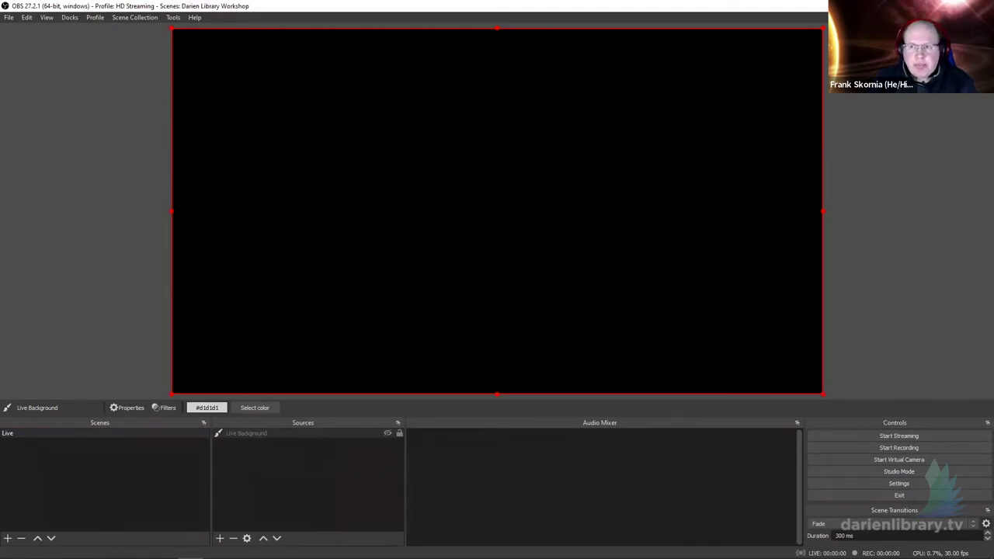
click(388, 434)
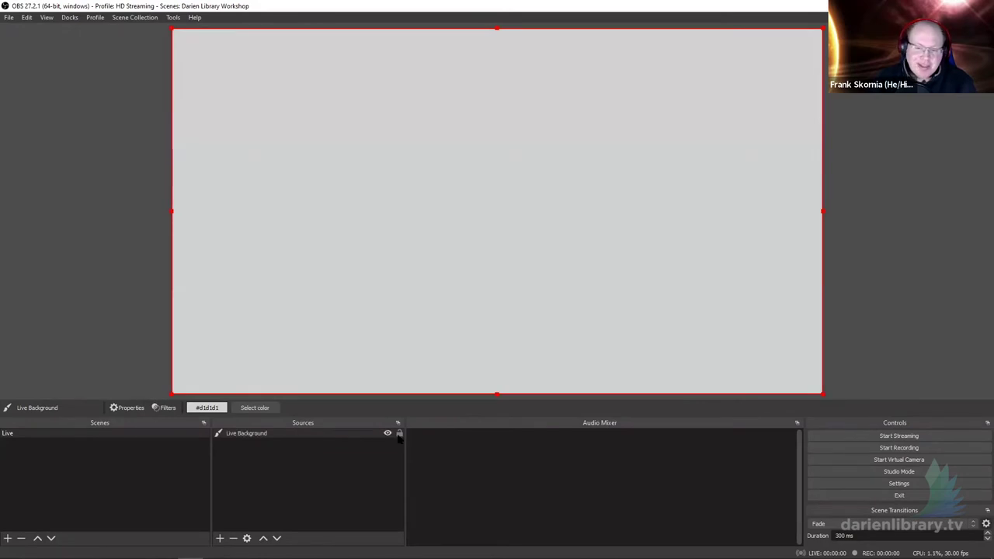
click(399, 434)
click(400, 435)
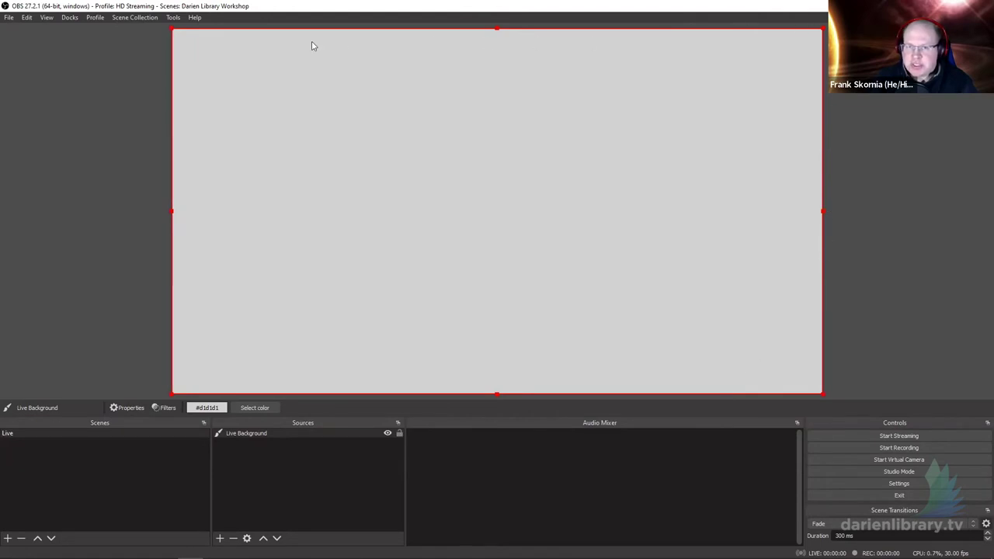
Shrink the Live Background source and move it around the canvas, and scale it back to fill the whole canvas.
drag(171, 31, 373, 148)
mouse_move(578, 235)
mouse_down()
mouse_move(569, 211)
mouse_move(508, 194)
mouse_move(543, 185)
mouse_move(411, 142)
mouse_move(450, 147)
mouse_move(415, 140)
mouse_move(481, 189)
mouse_move(486, 148)
mouse_move(406, 160)
mouse_move(421, 166)
mouse_move(453, 259)
mouse_move(655, 242)
mouse_move(613, 233)
mouse_move(619, 257)
mouse_move(425, 147)
mouse_move(337, 150)
mouse_up()
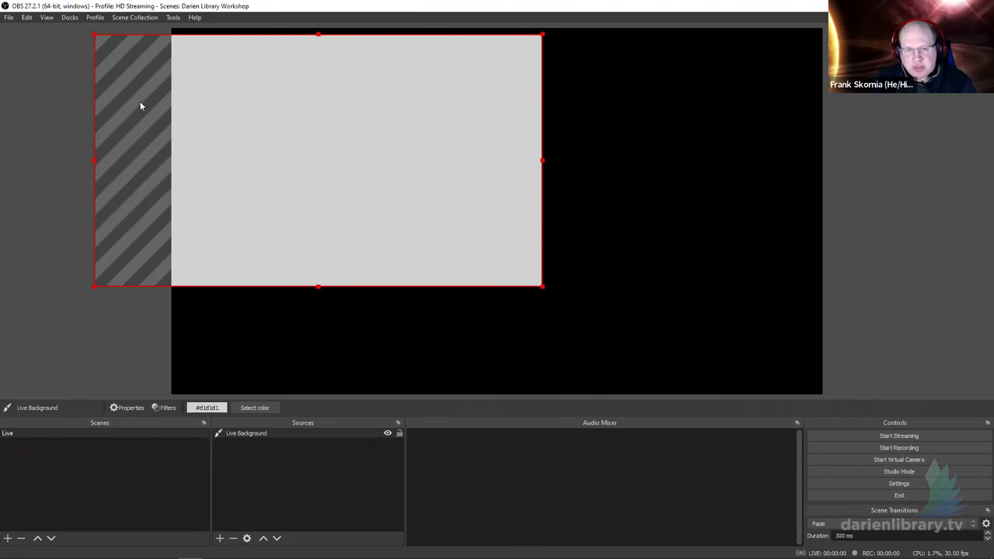
drag(288, 148, 335, 156)
drag(623, 279, 817, 386)
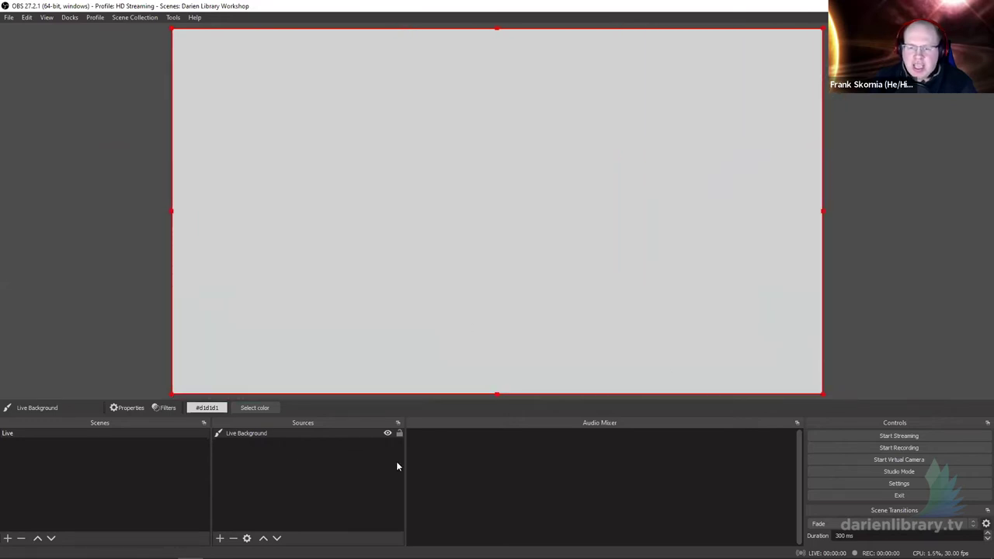
Lock the Live Background source against moving and resizing.
click(400, 434)
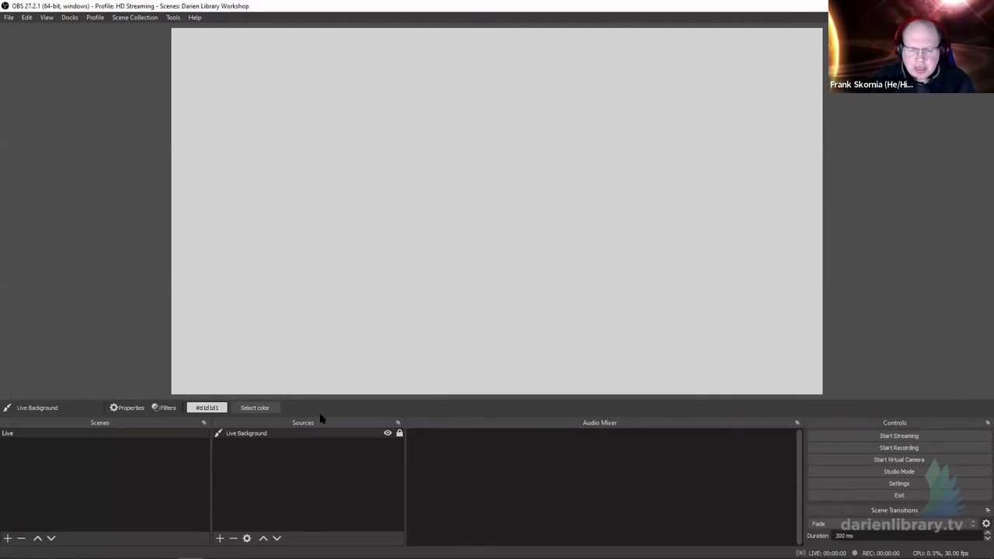
Add a new visible Image source named "Border Overlay" to the Live scene.
click(217, 536)
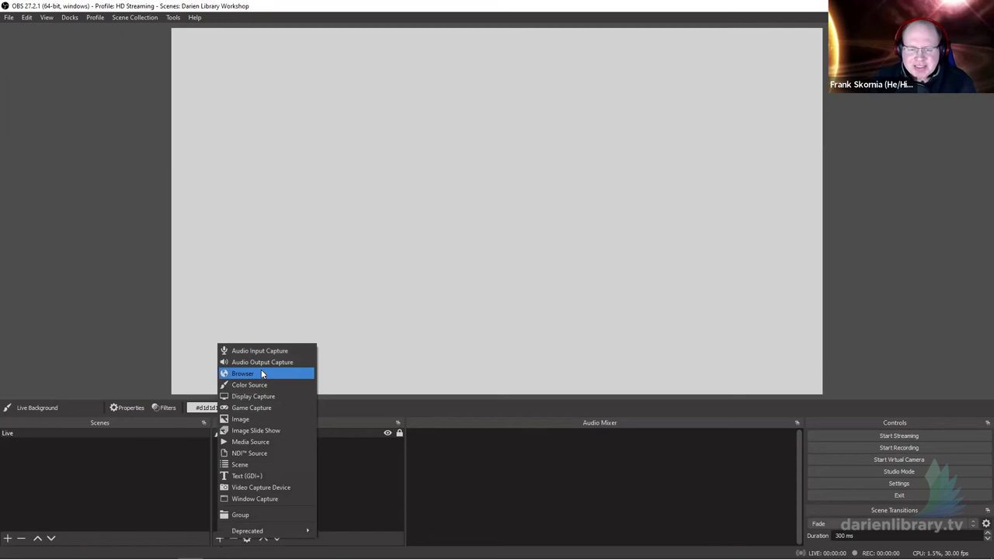
click(247, 419)
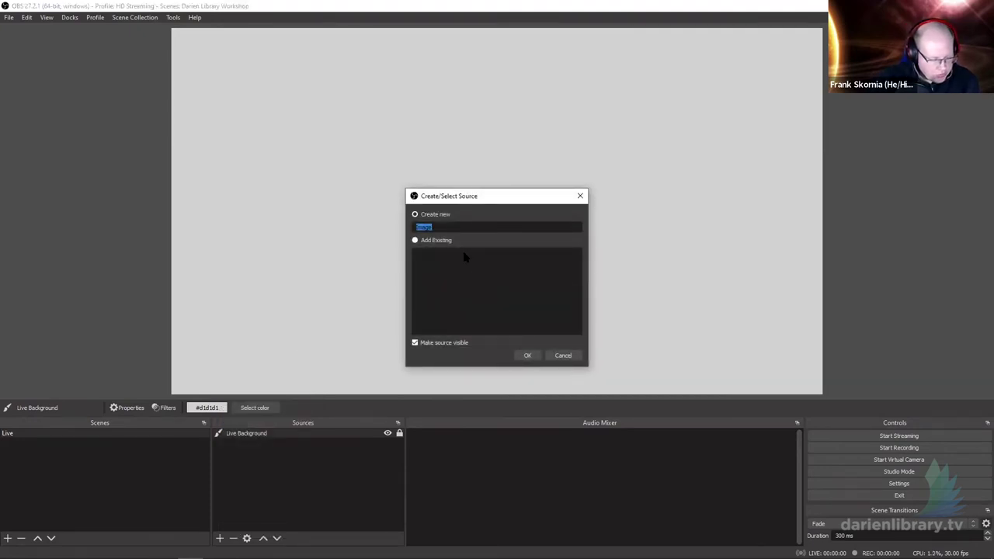
text(Borde)
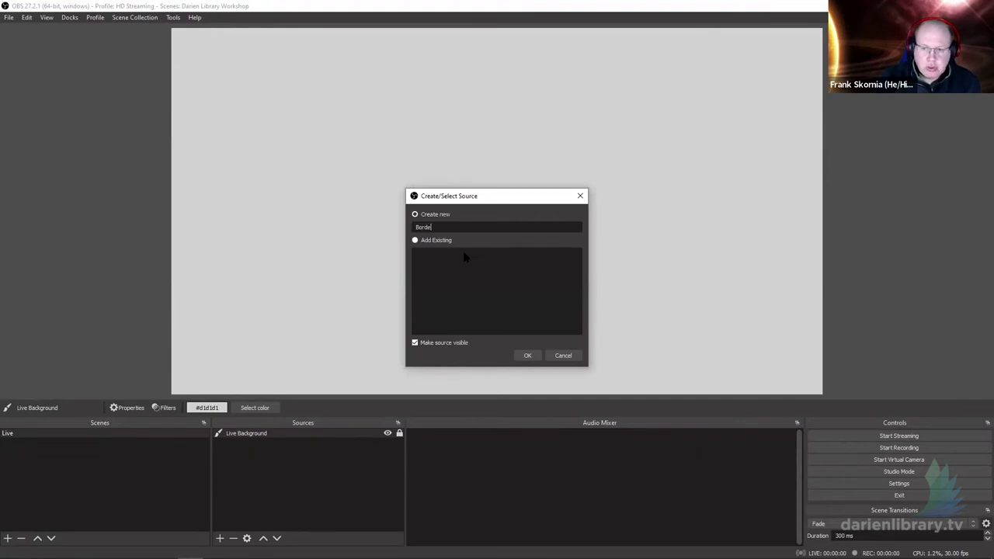
text(r Cverlay)
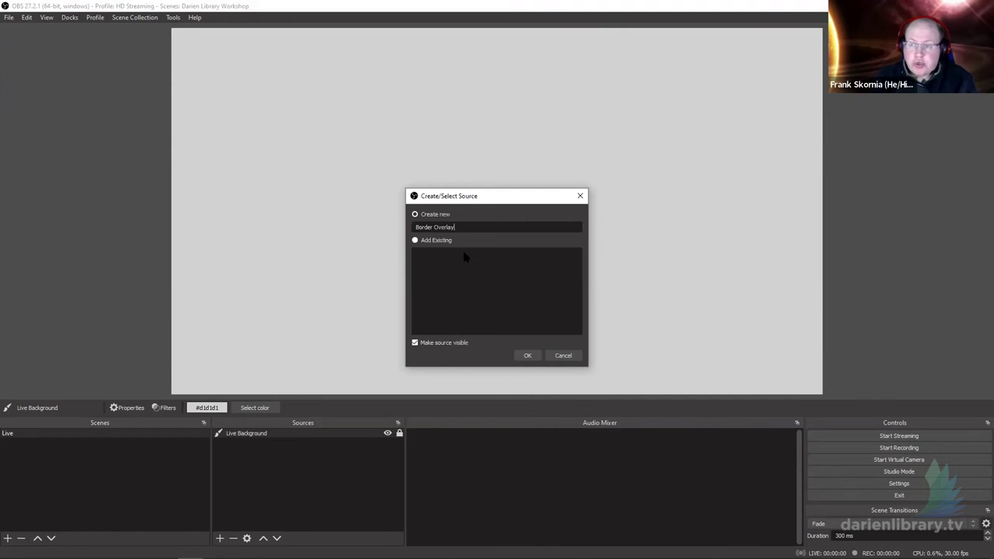
click(527, 355)
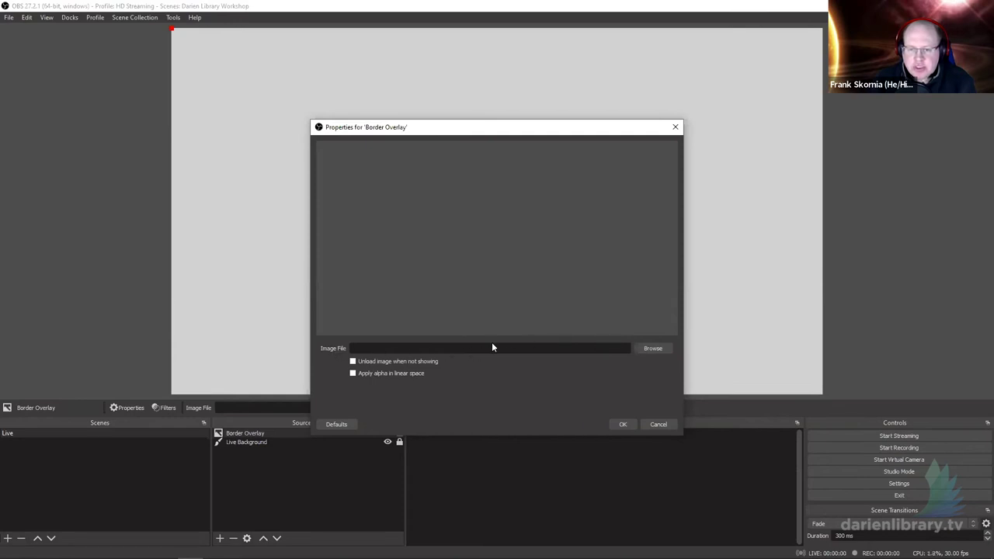
Load OBSDemoOverlay.png from the OBS Demo Files folder on the Desktop as the Border Overlay image and accept the properties.
click(657, 348)
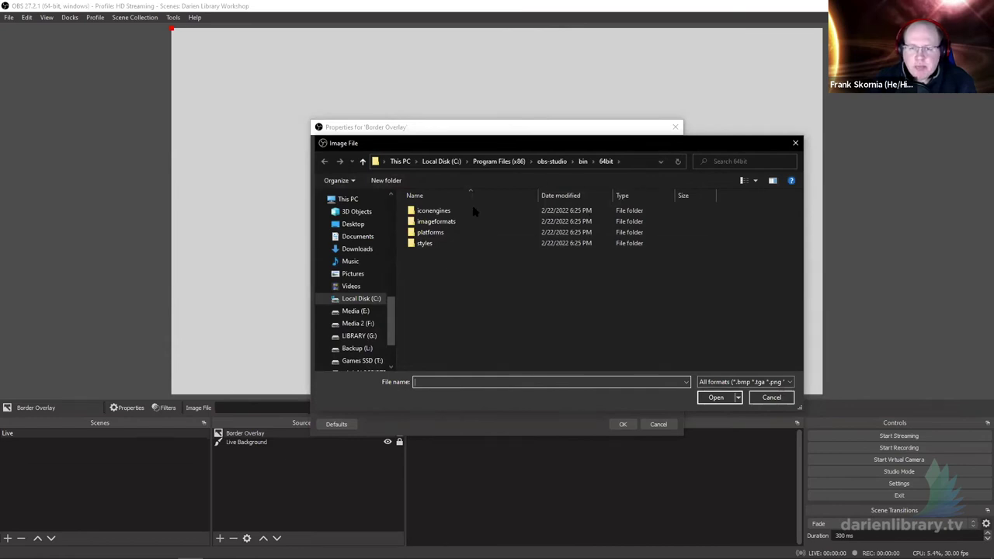
click(351, 224)
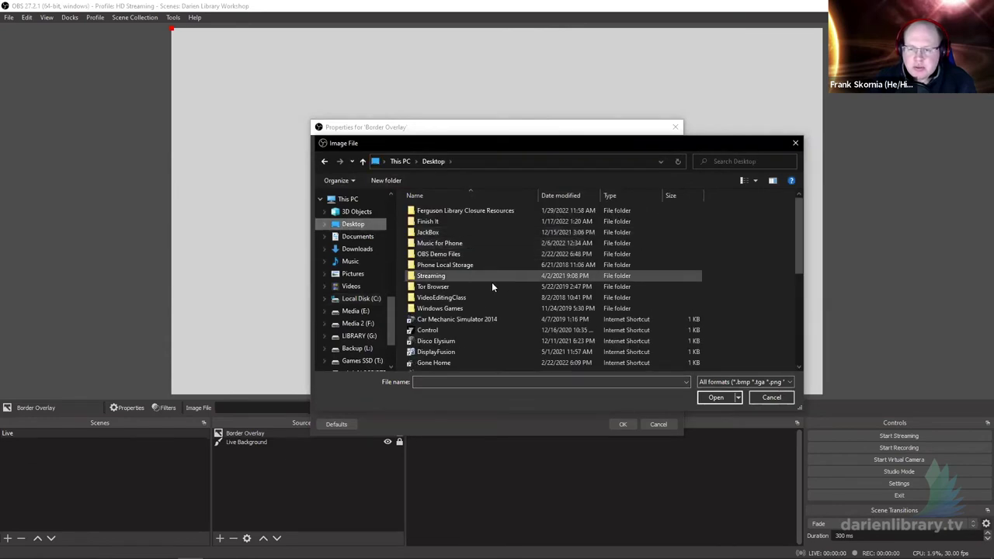
scroll(491, 282, down, 8)
scroll(483, 275, up, 10)
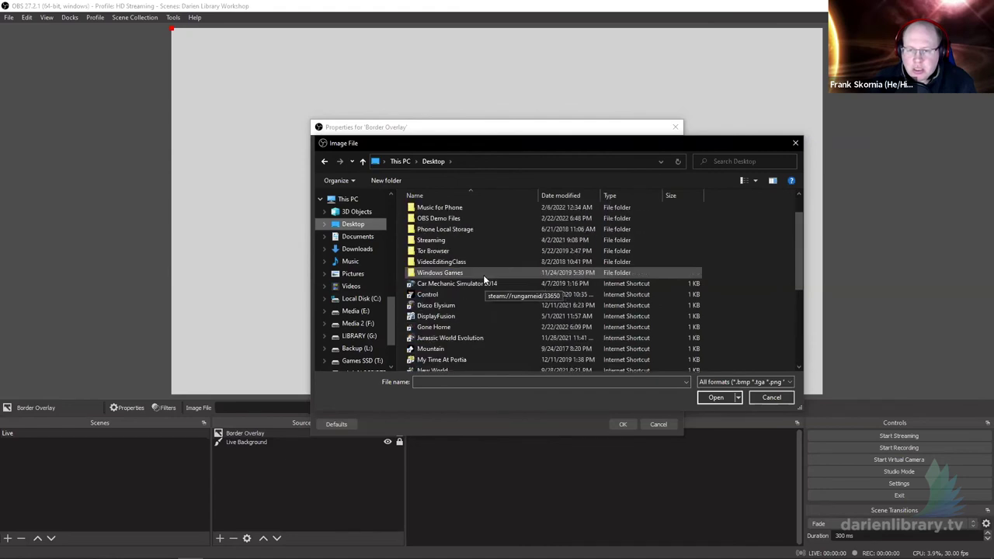
double_click(447, 252)
click(547, 240)
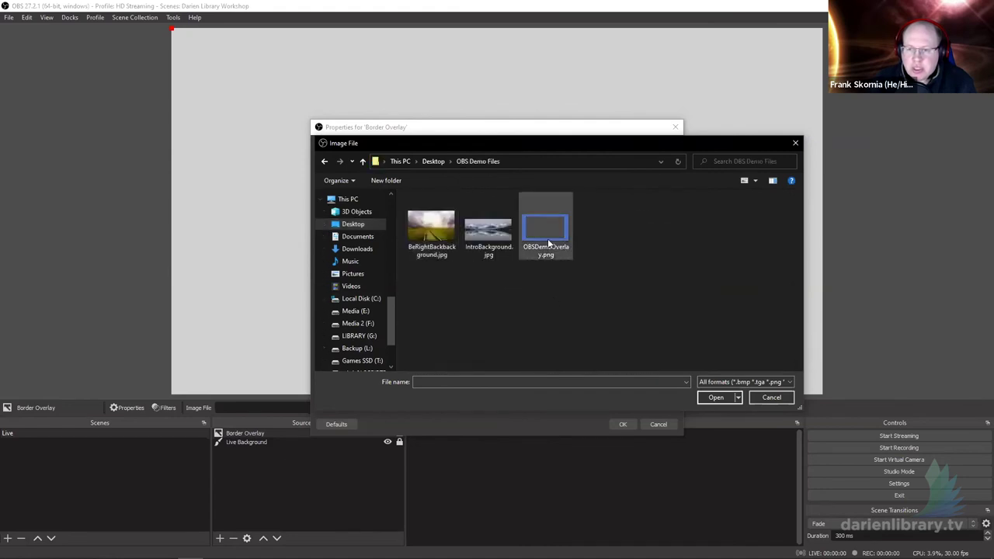
click(715, 398)
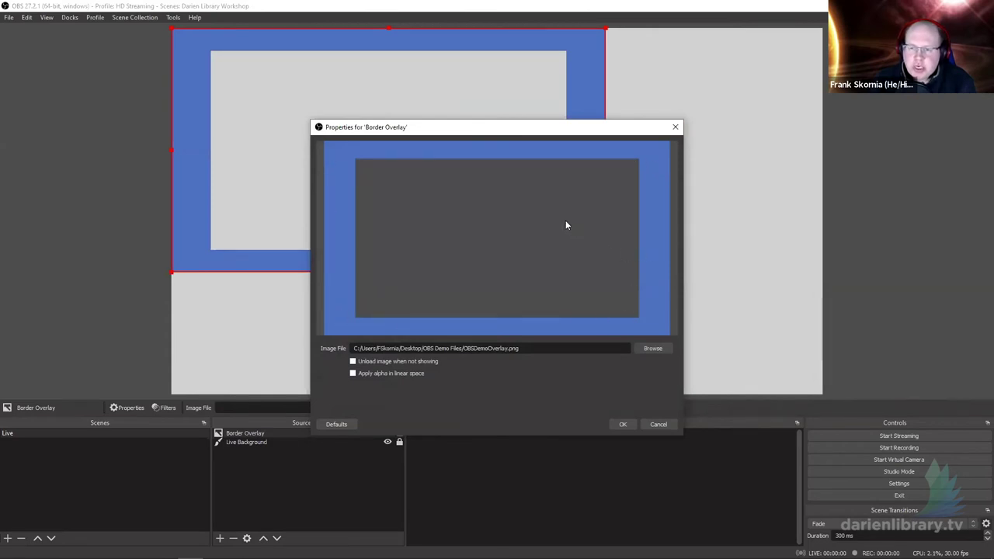
click(622, 425)
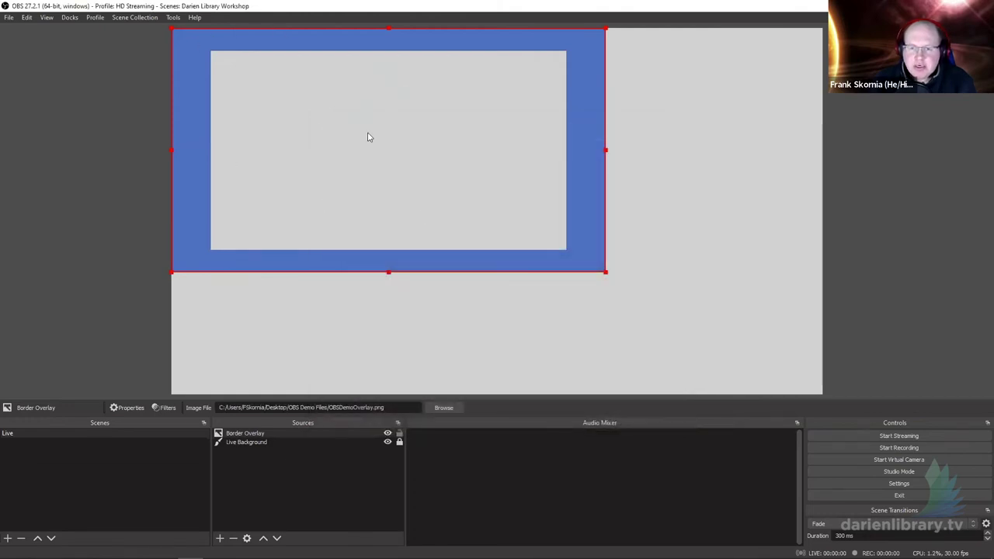
Scale the Border Overlay image up from its corner so it fills the whole canvas.
mouse_move(377, 42)
mouse_down()
mouse_move(478, 91)
mouse_move(382, 40)
mouse_up()
drag(607, 272, 824, 376)
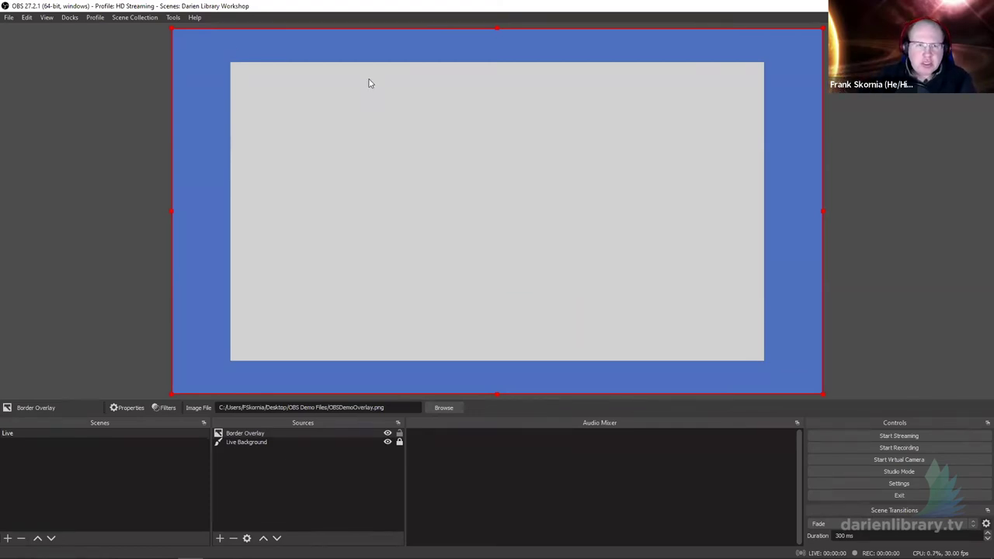
Look at the Library Instruction scene collection and return to the Darien Library Workshop collection.
click(138, 17)
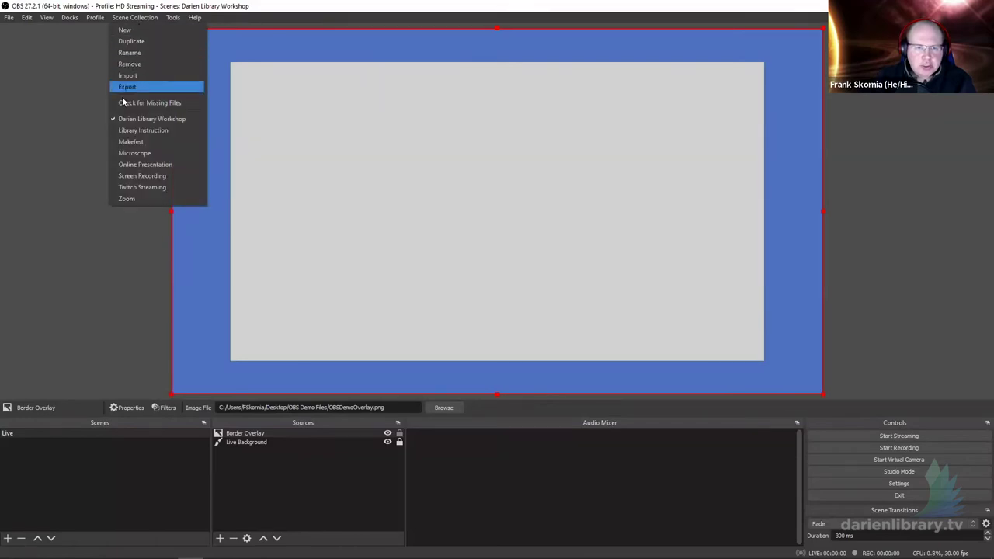
click(123, 129)
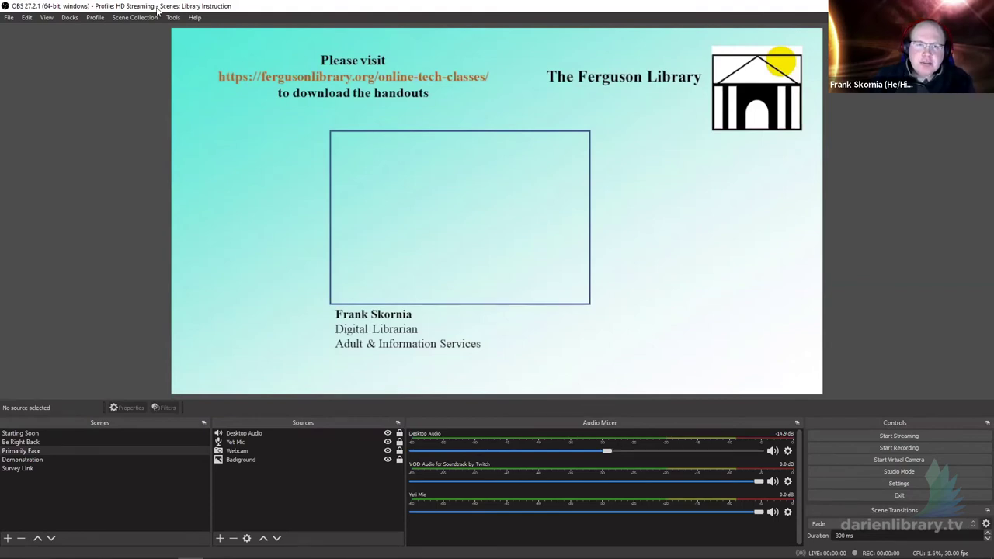
click(134, 17)
click(150, 117)
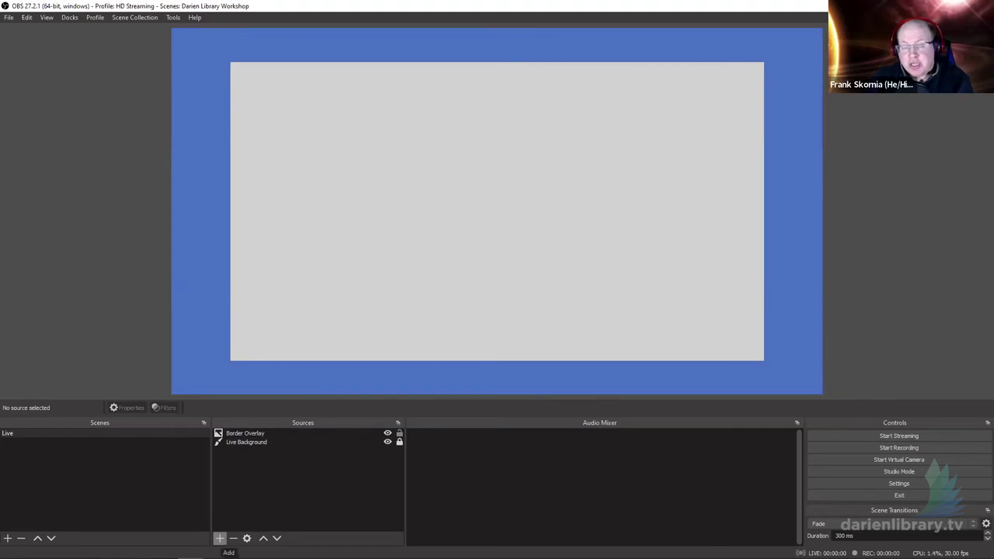
click(219, 538)
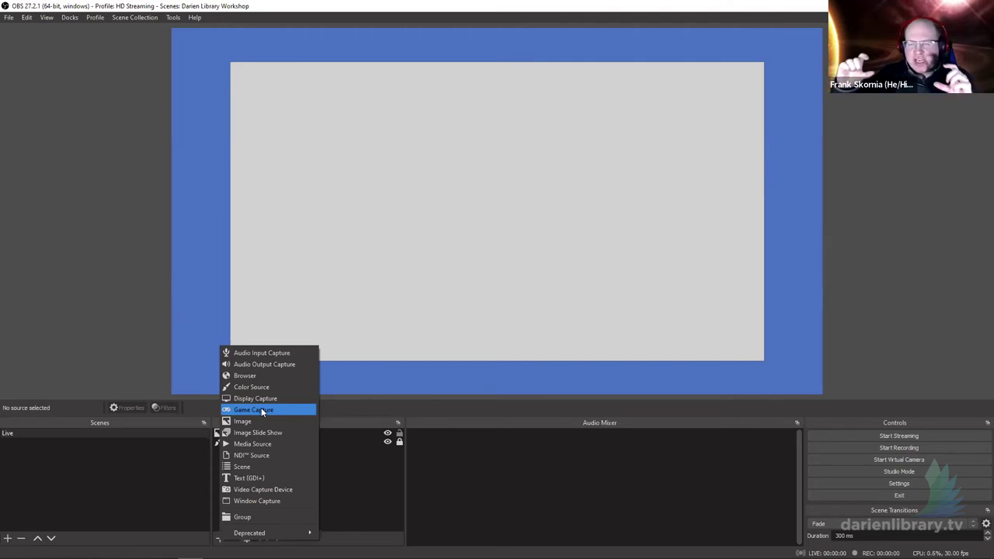
click(98, 68)
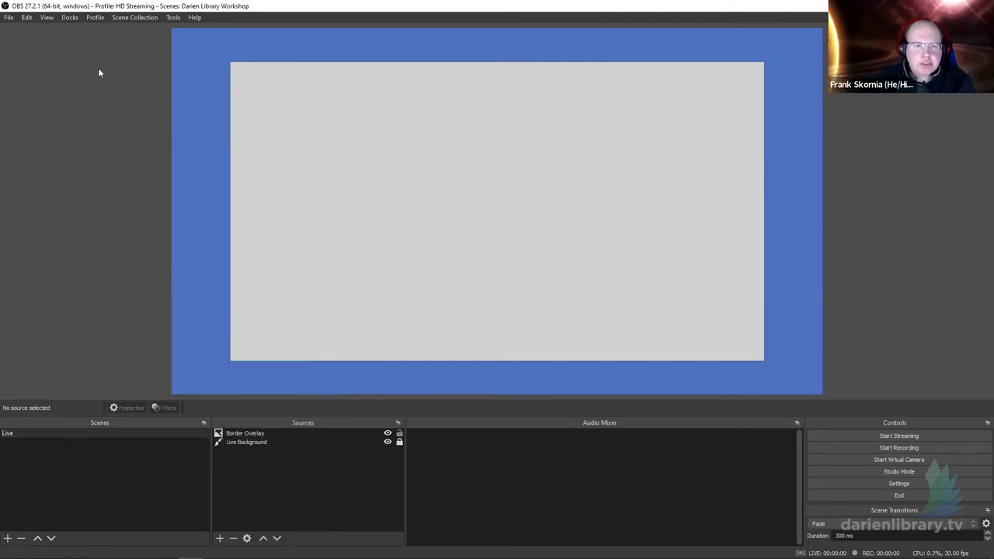
View the Demonstration scene in the Library Instruction scene collection, and switch back to the Darien Library Workshop collection.
click(134, 18)
click(133, 128)
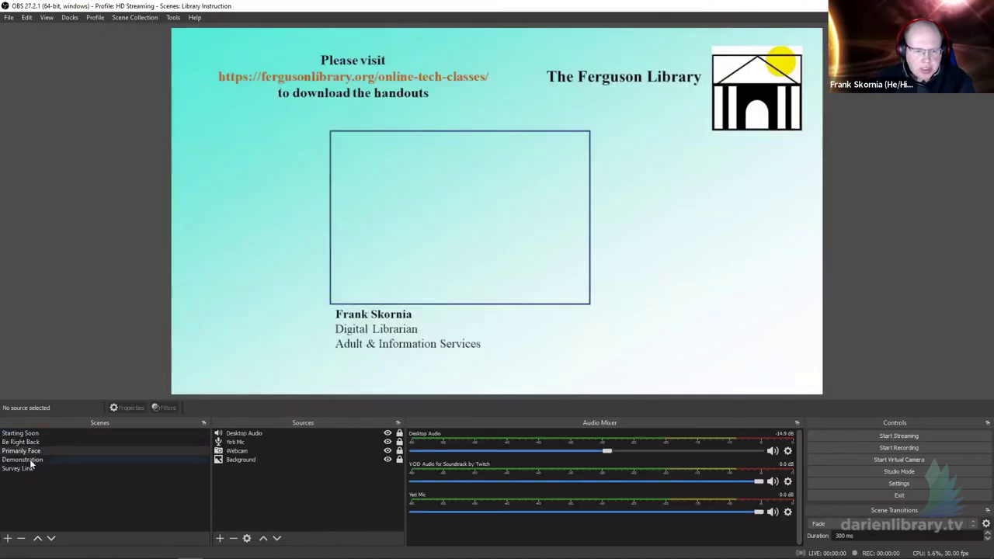
click(30, 460)
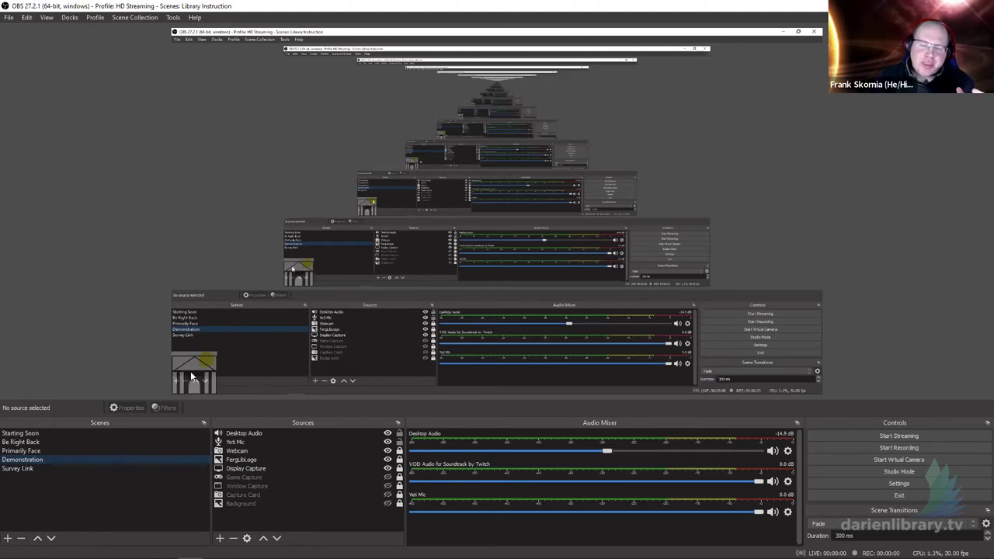
click(134, 17)
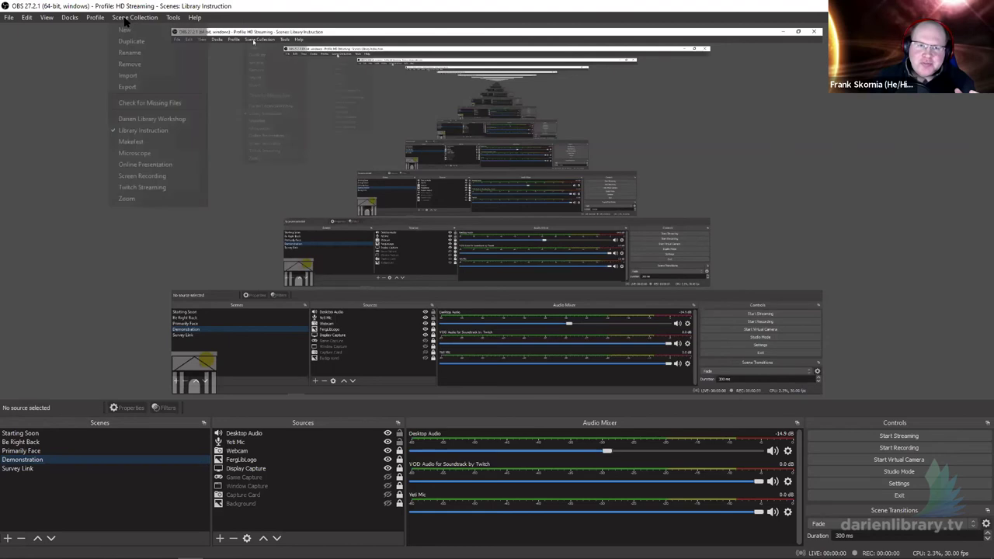
click(142, 118)
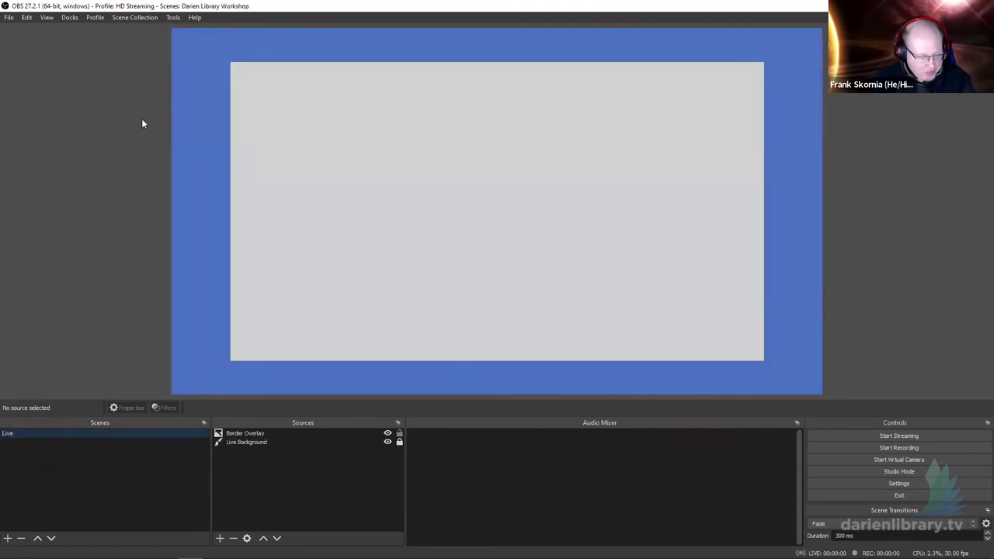
click(220, 538)
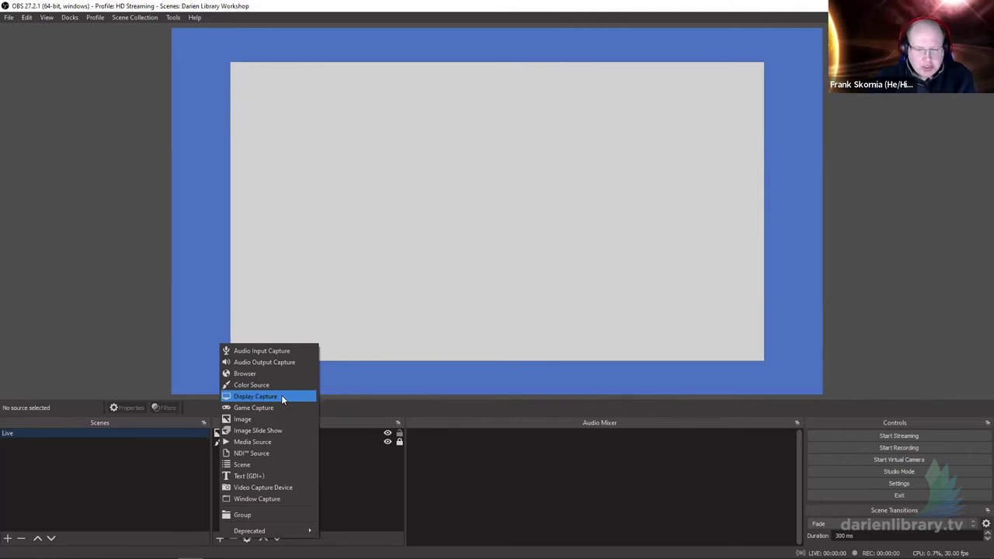
click(281, 396)
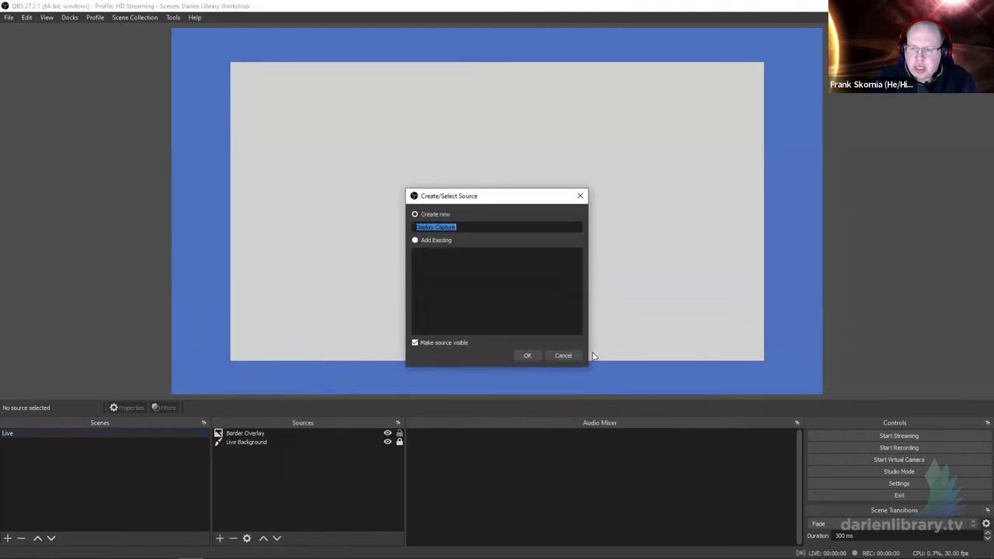
click(563, 355)
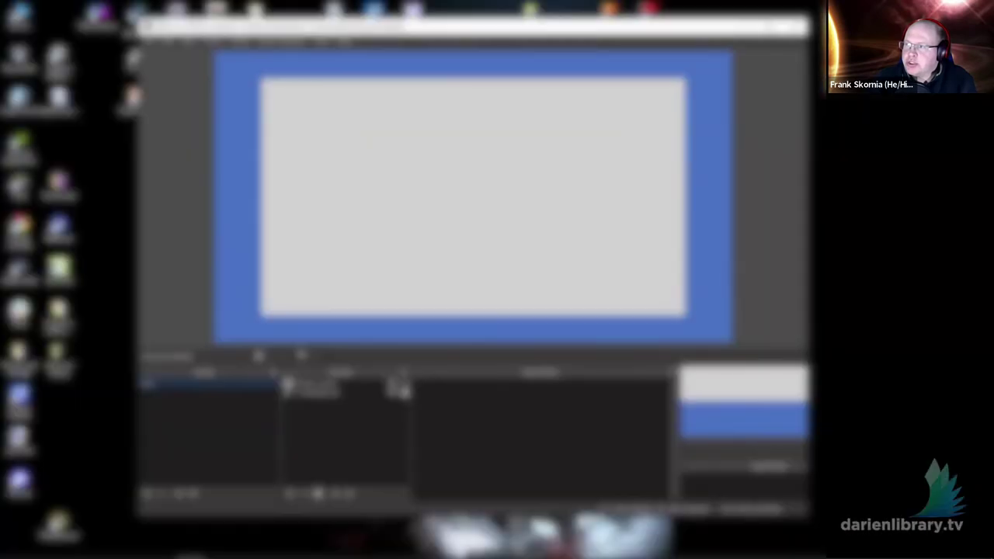
Minimize OBS, launch the Gone Home game from the desktop, and switch back to OBS with its window maximized.
key(super+Down)
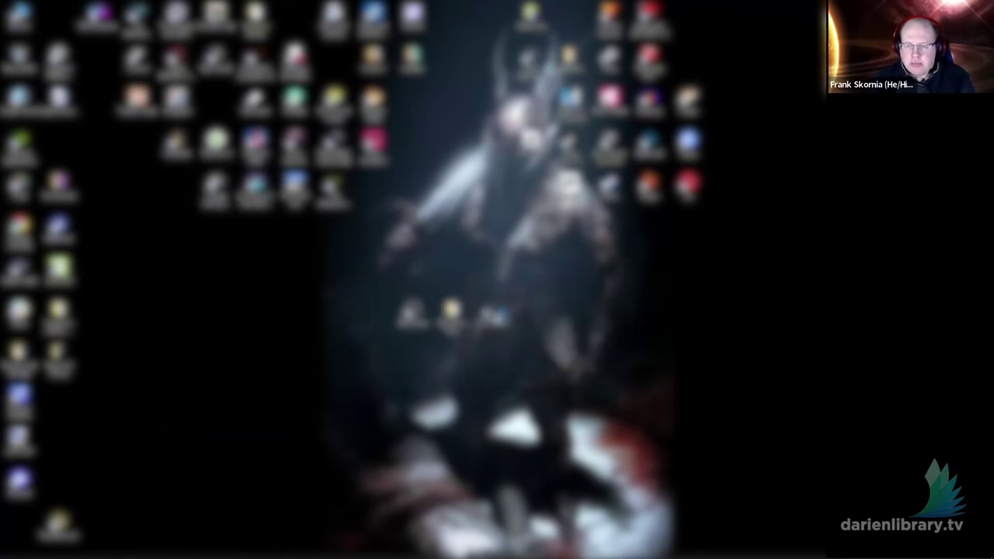
double_click(495, 317)
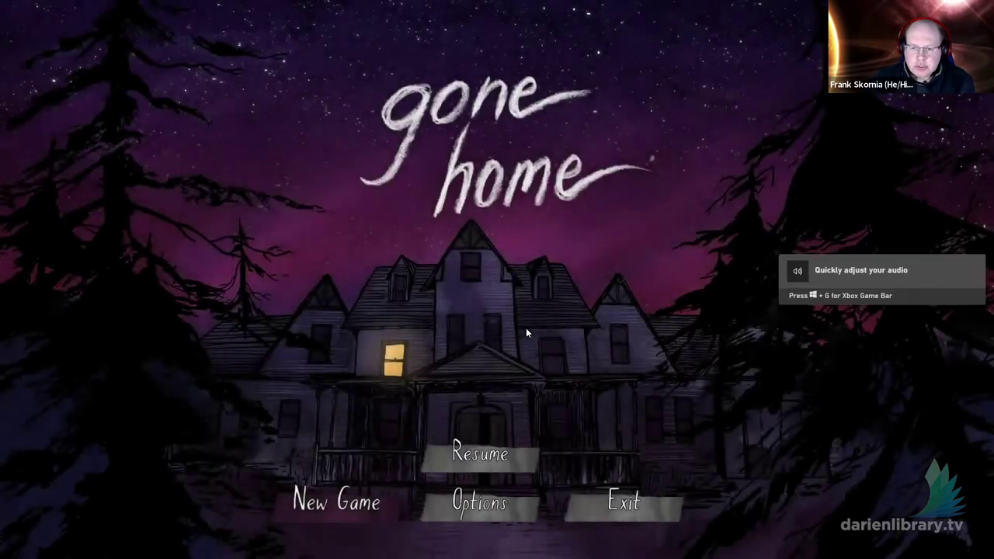
key(alt+Tab)
key(alt+Tab)
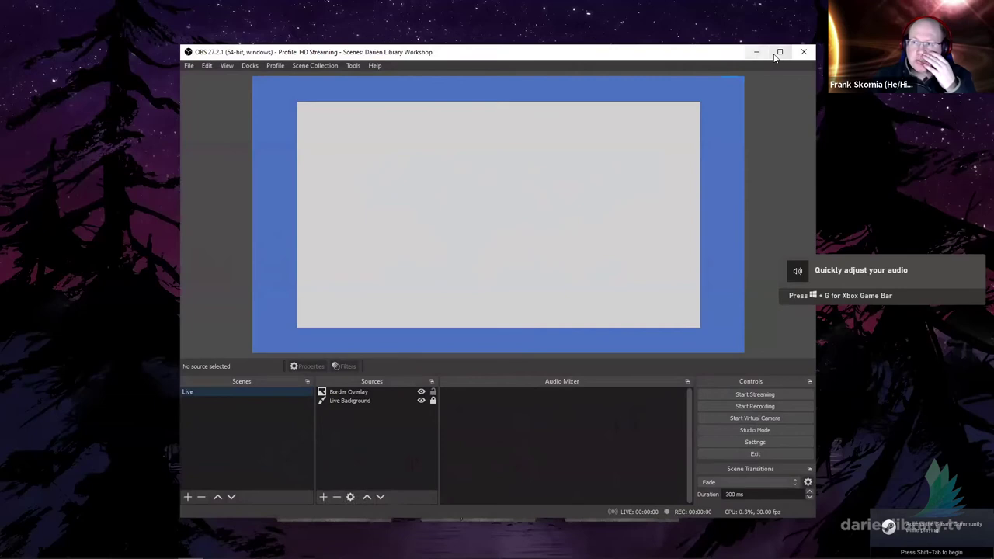
click(778, 53)
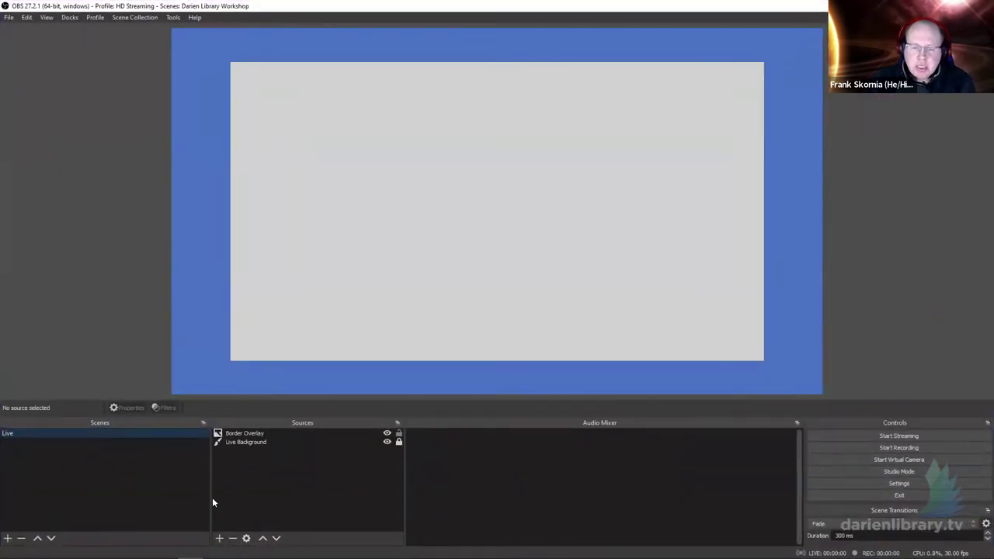
Add a new visible Game Capture source named "Game" to the Live scene.
click(219, 538)
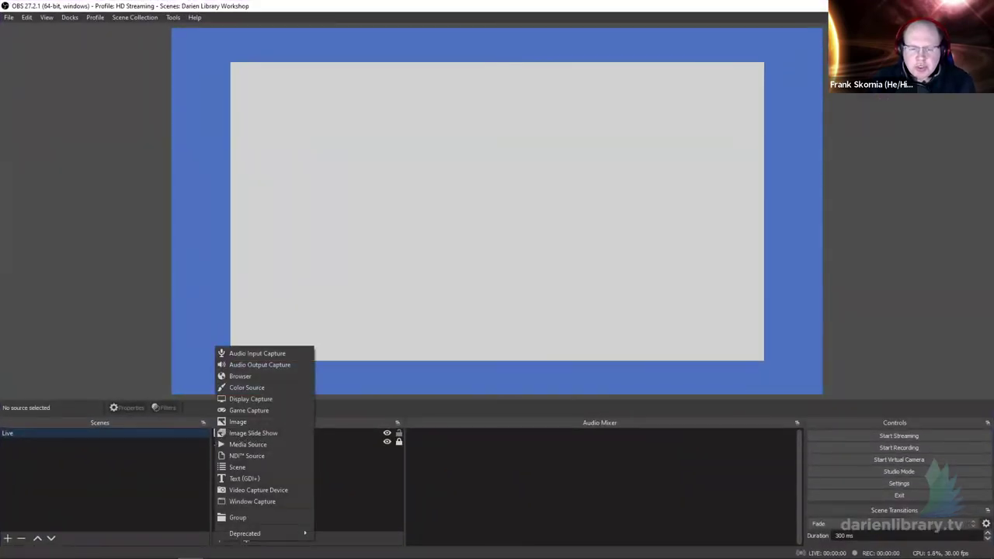
click(249, 410)
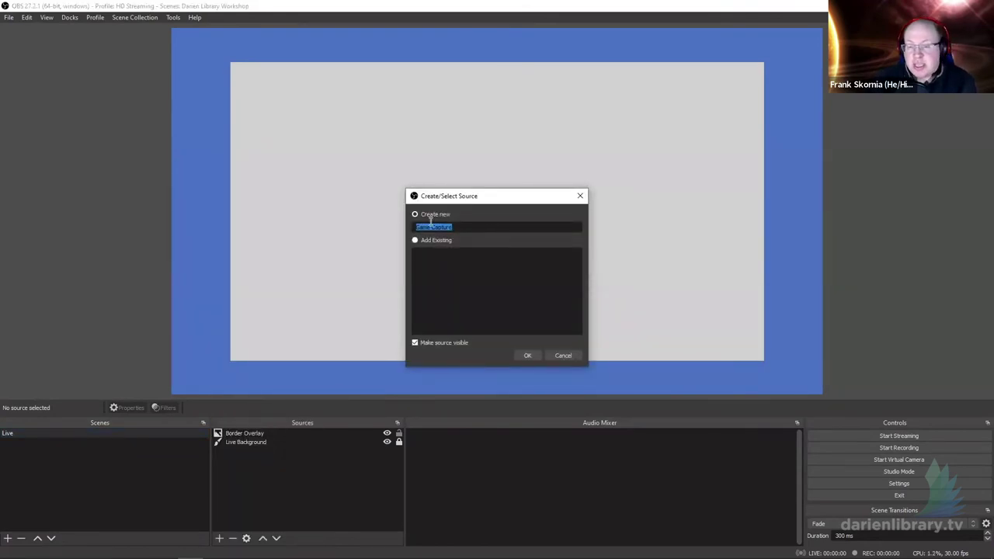
click(459, 226)
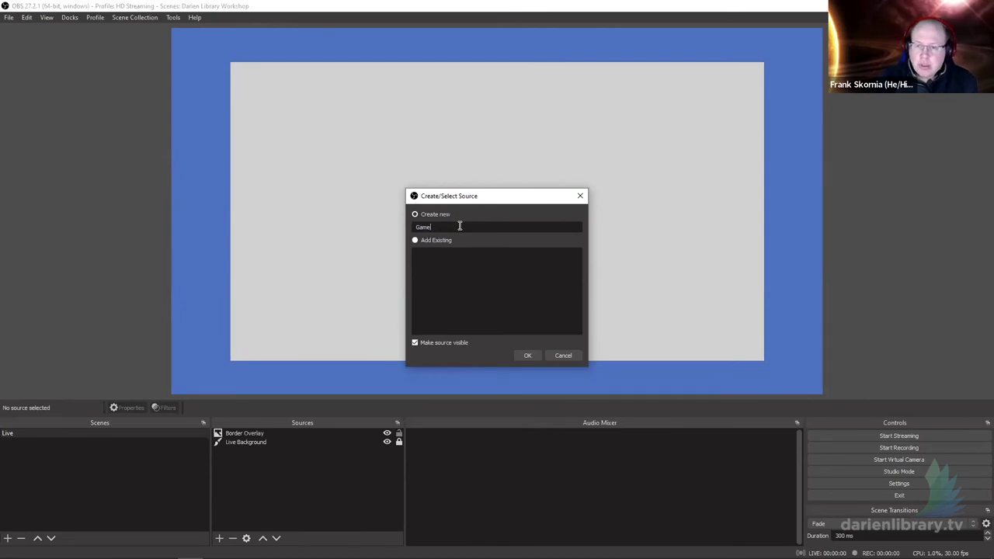
click(527, 355)
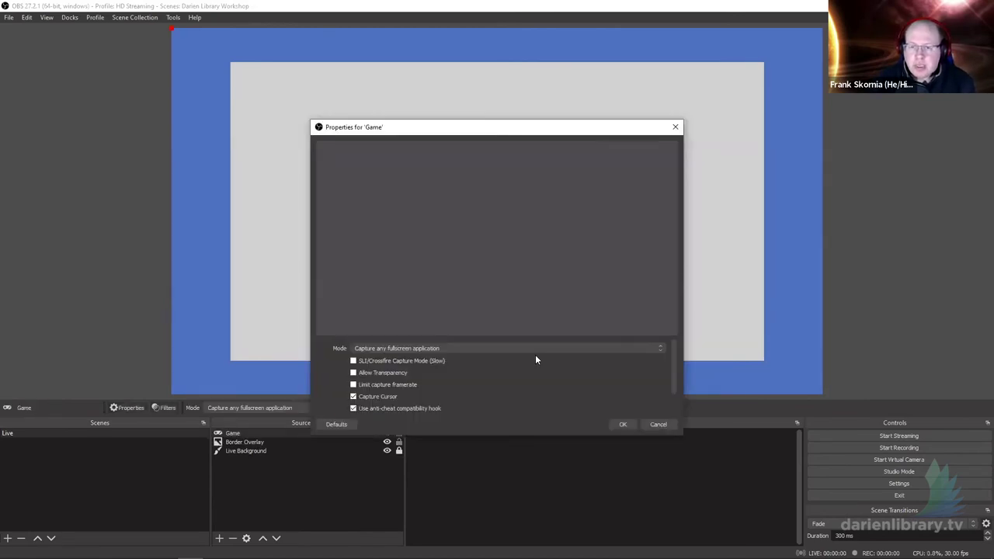
Try specific-window capture for the Game source, restore its mode to "Capture any fullscreen application", and accept the properties.
click(411, 346)
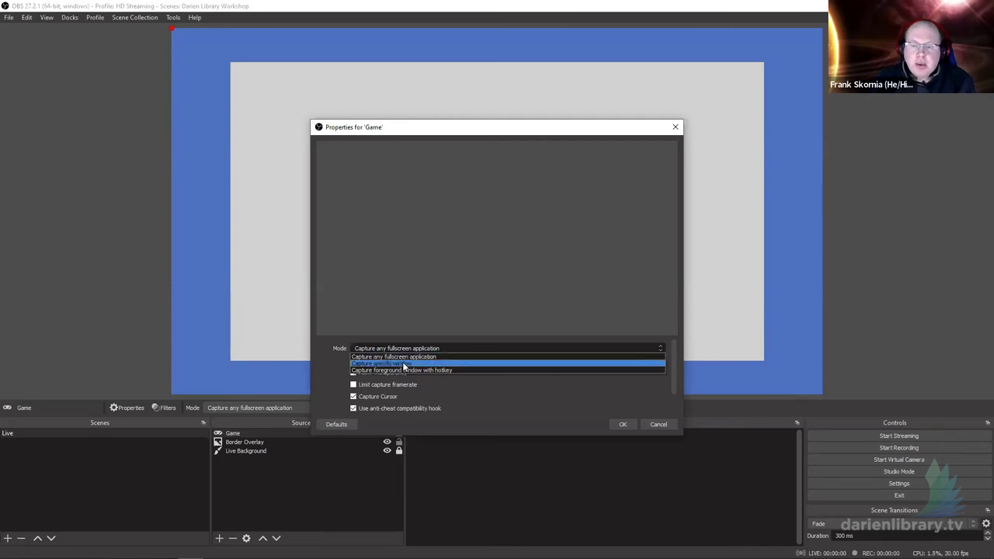
click(403, 365)
click(662, 363)
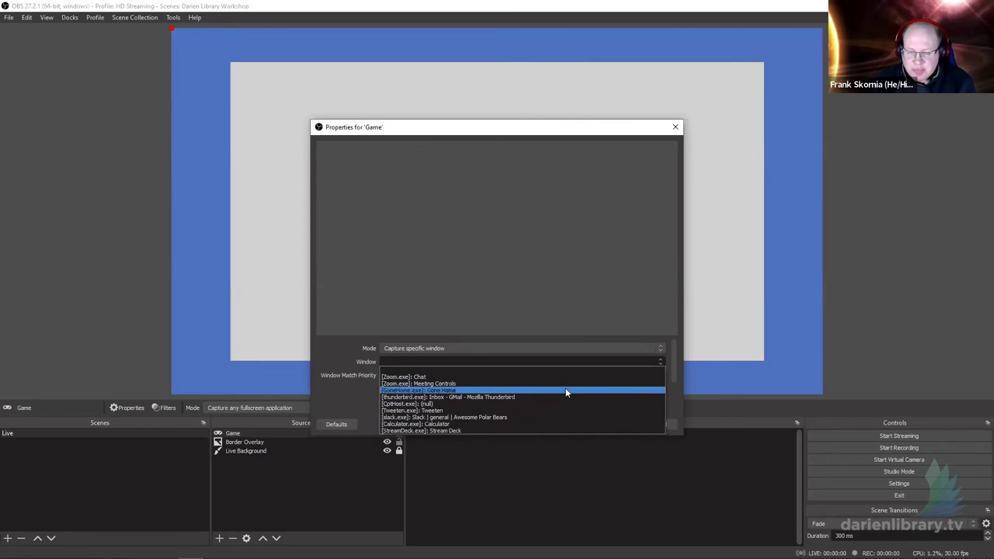
click(661, 349)
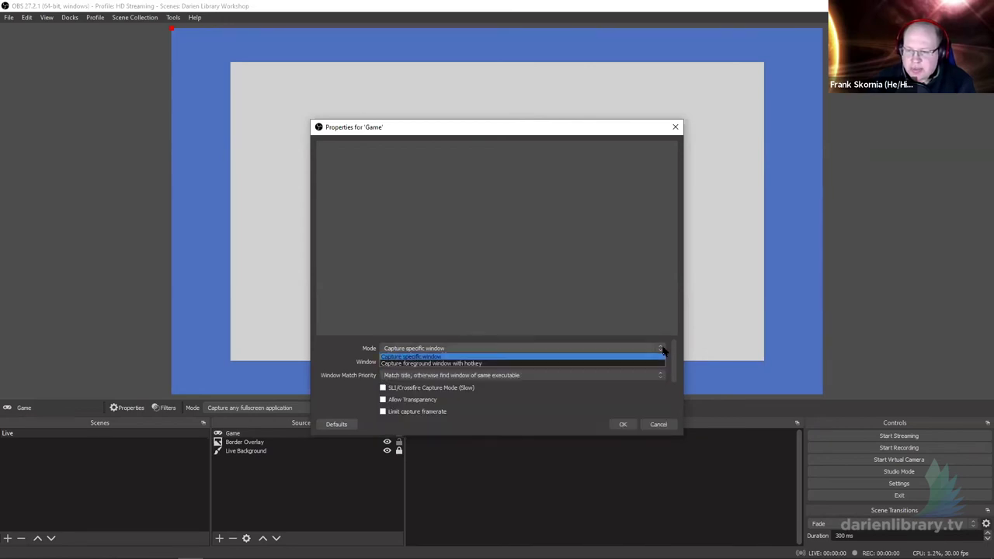
click(661, 349)
click(485, 356)
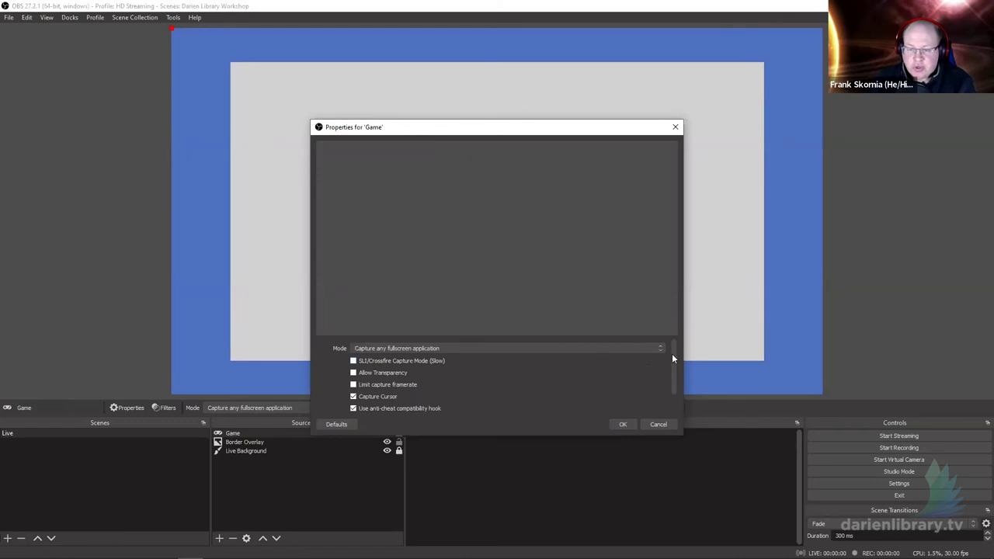
click(623, 425)
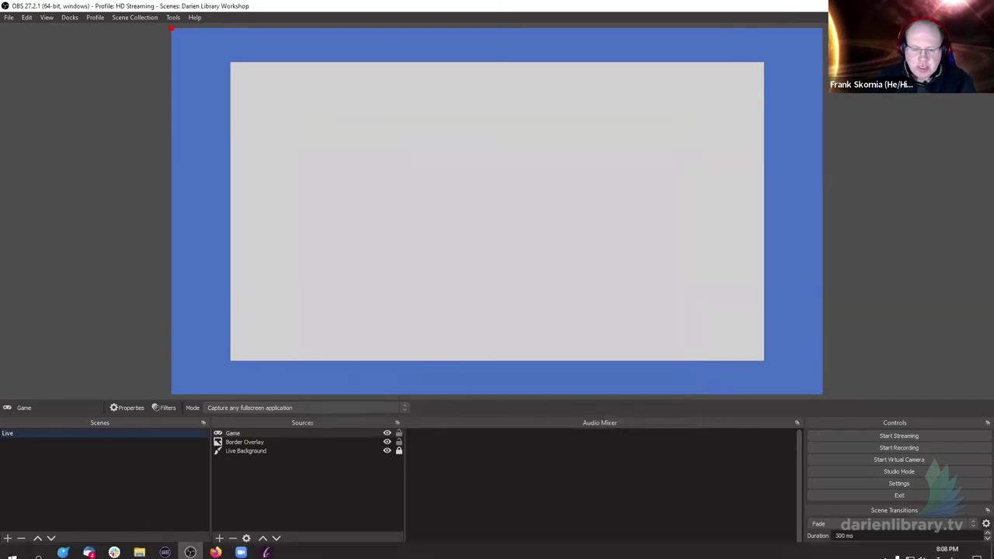
Switch to the Gone Home game and back to OBS, and check the Live scene's sources for the game capture.
click(268, 533)
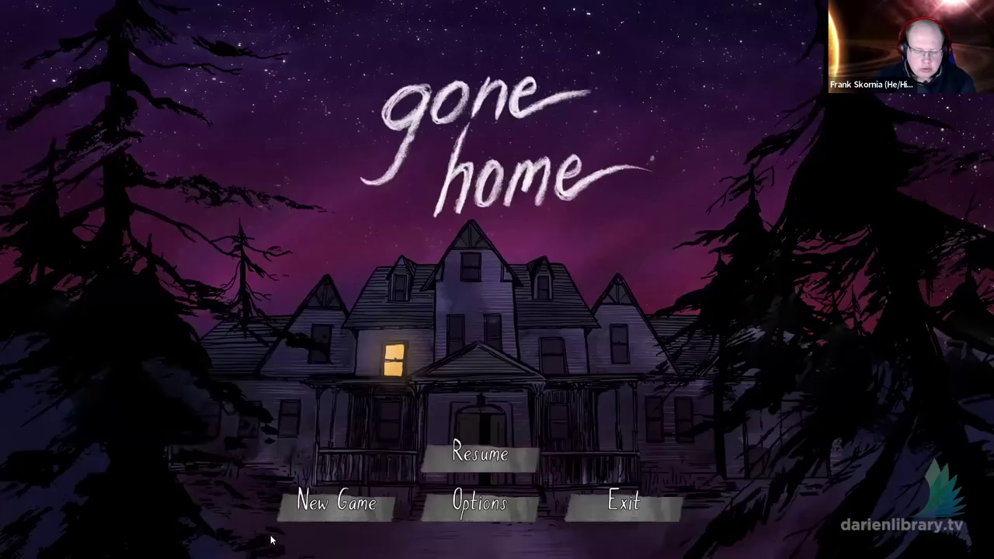
key(alt+Tab)
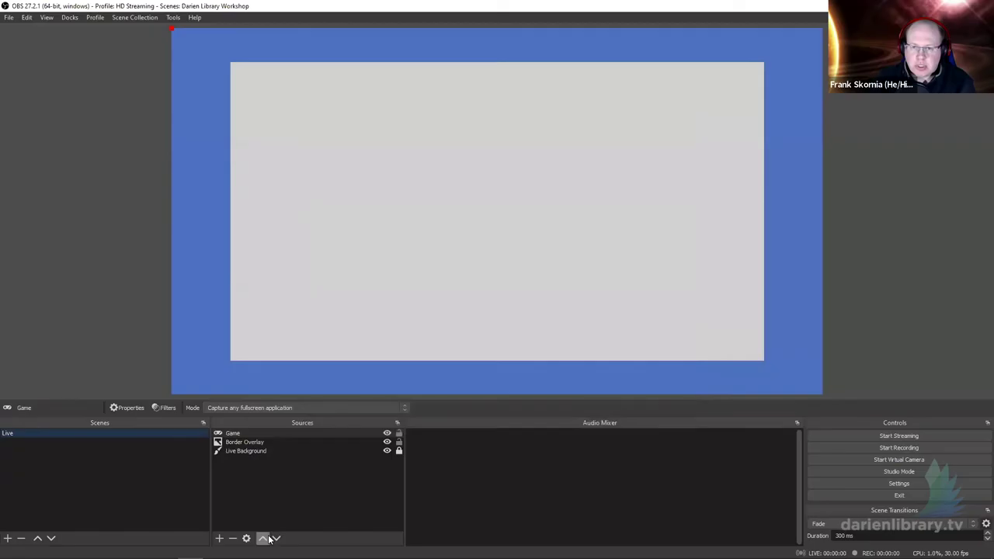
click(375, 277)
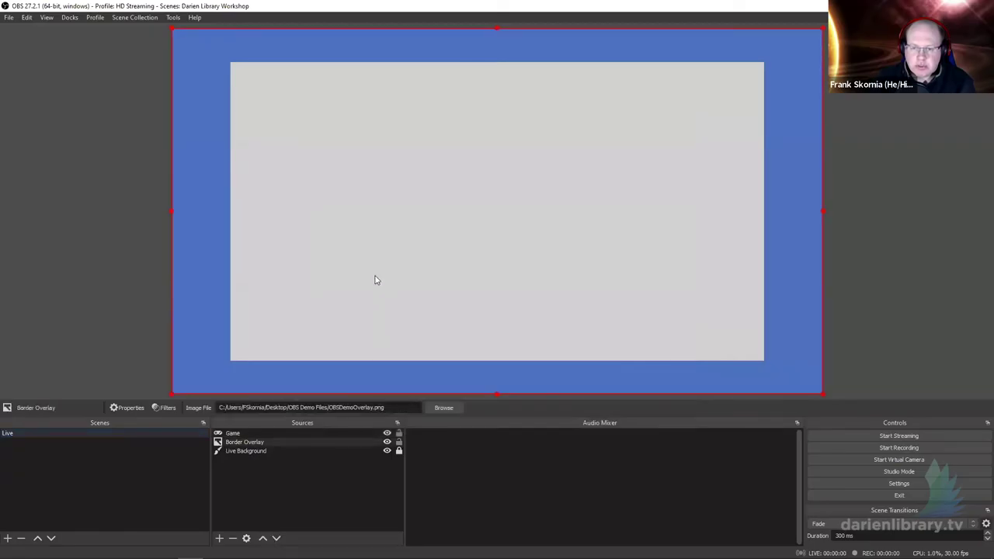
click(247, 451)
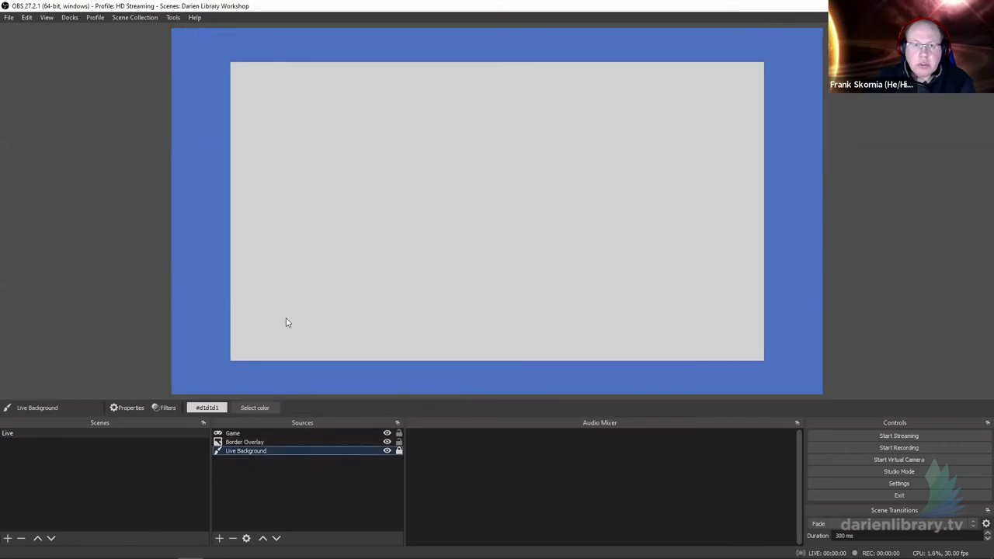
right_click(249, 451)
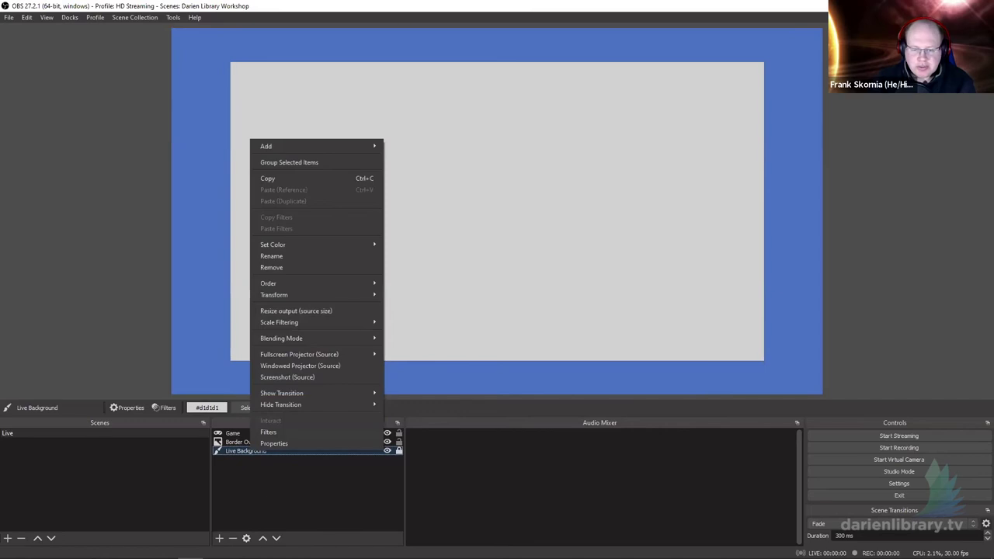
Exit the Gone Home game and remove the Game source from the Live scene.
click(270, 540)
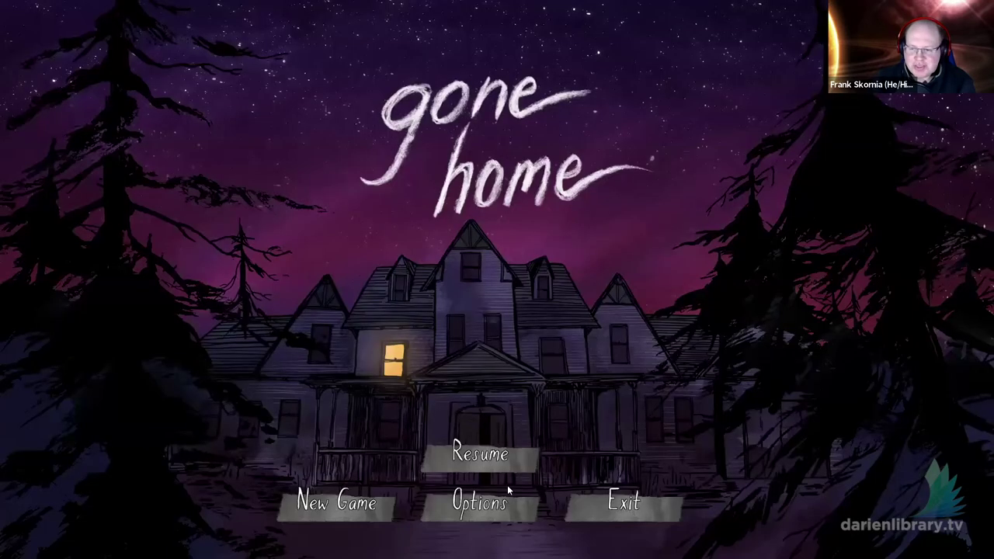
click(622, 502)
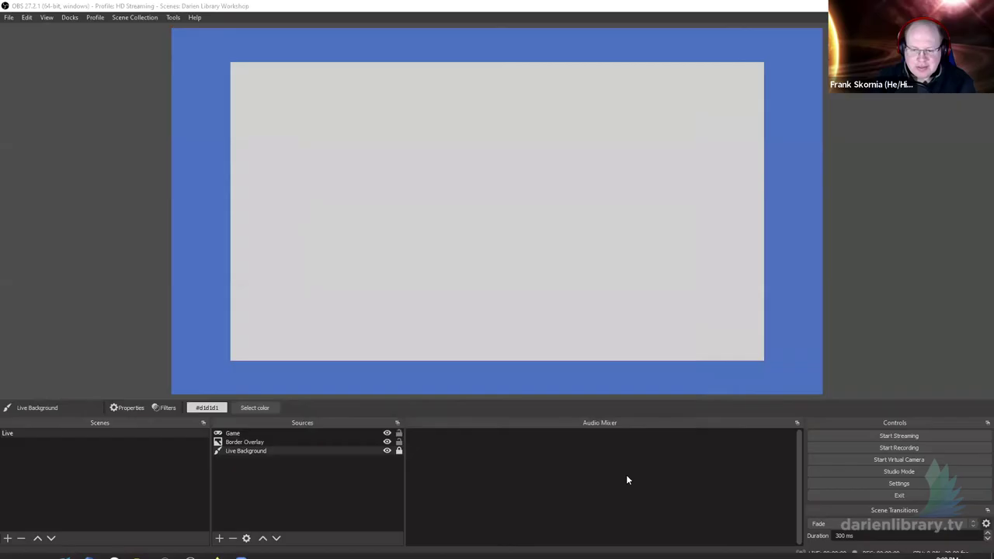
click(241, 434)
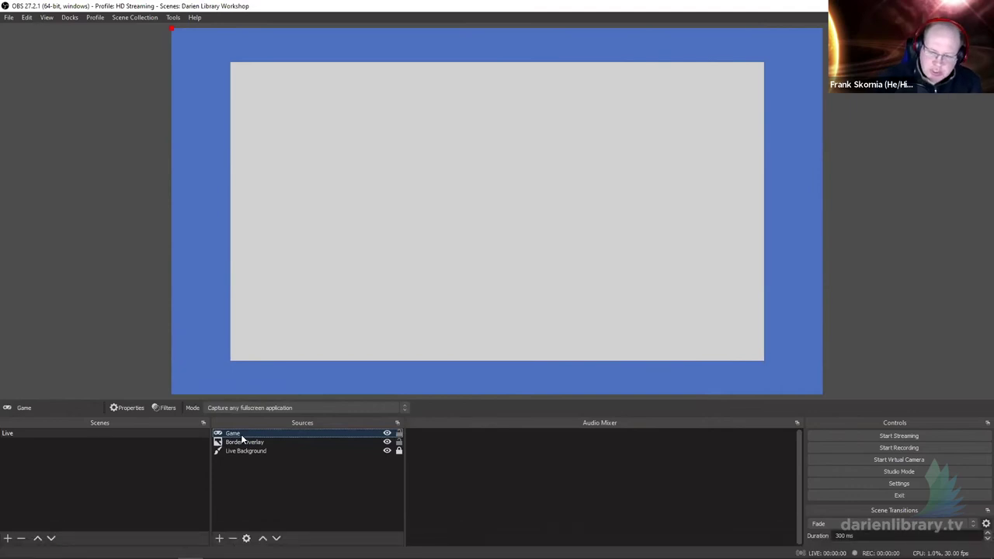
key(Delete)
click(521, 302)
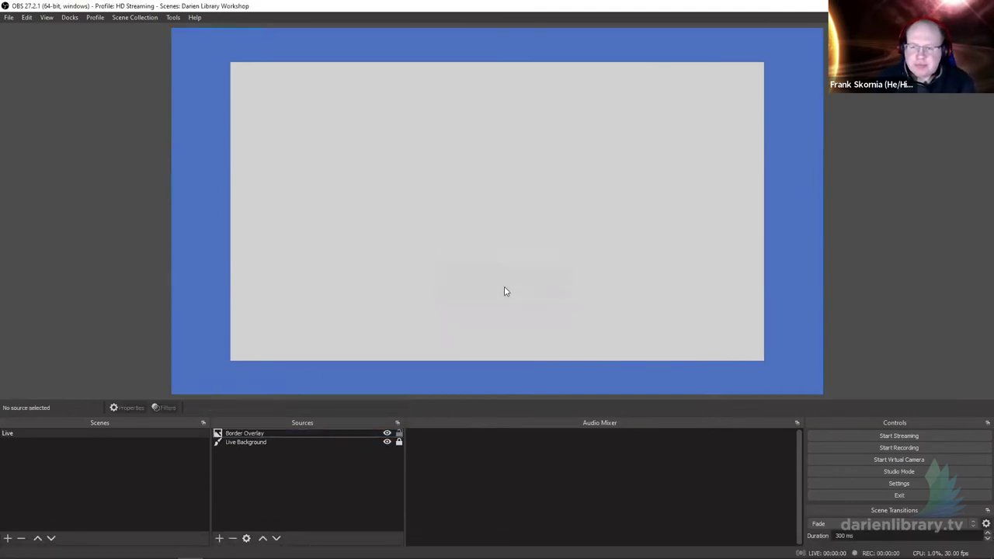
Add a visible Display Capture source named "Display" that captures Display 1, the primary monitor, with the cursor.
click(219, 538)
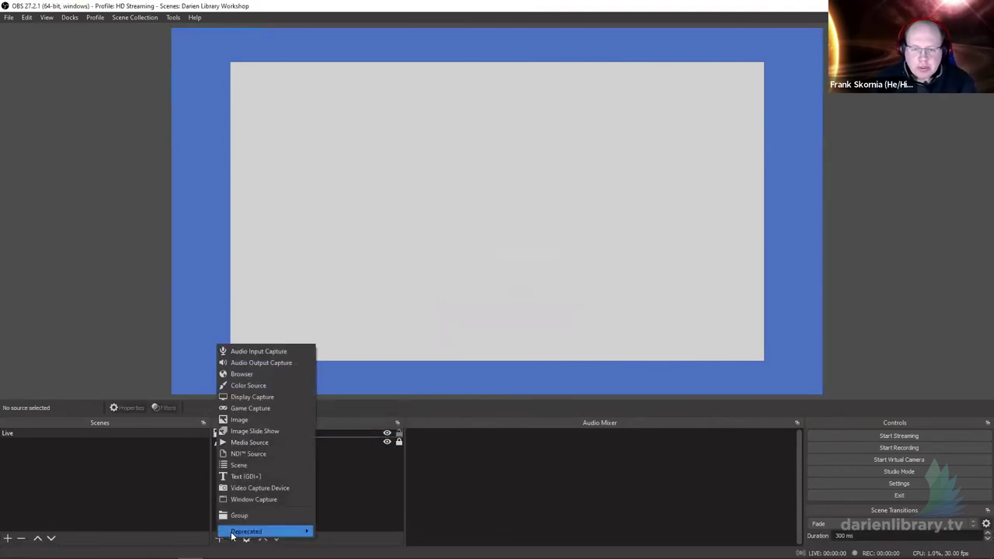
click(265, 396)
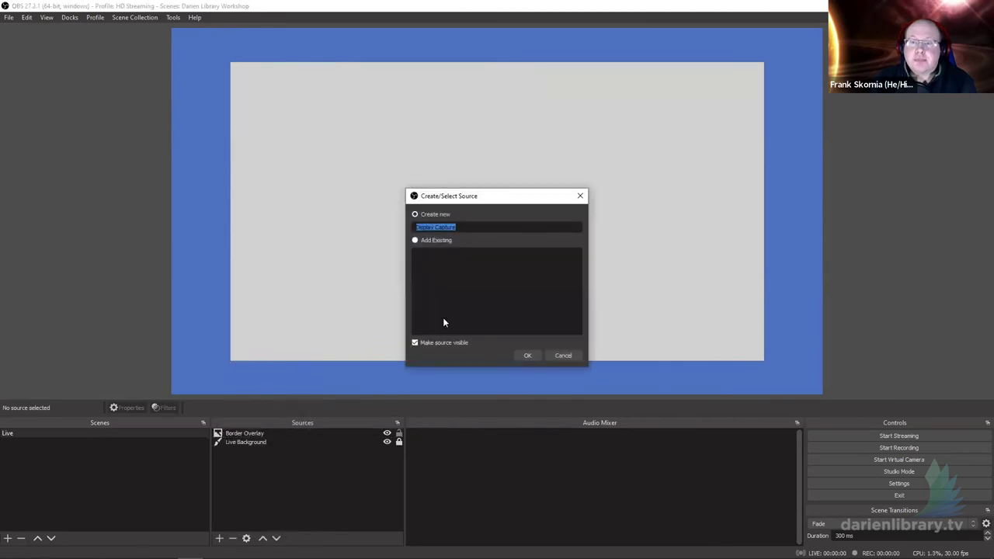
text(Display)
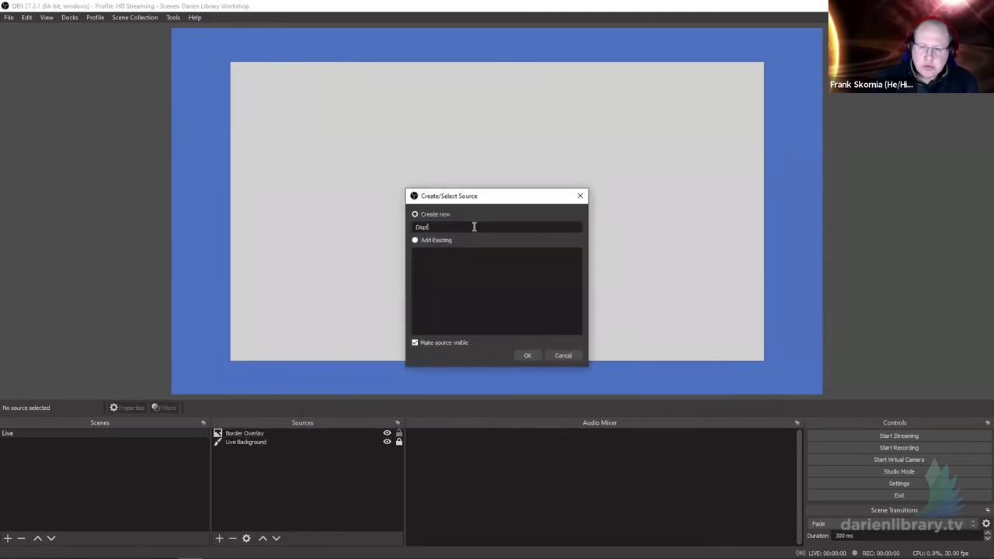
click(529, 357)
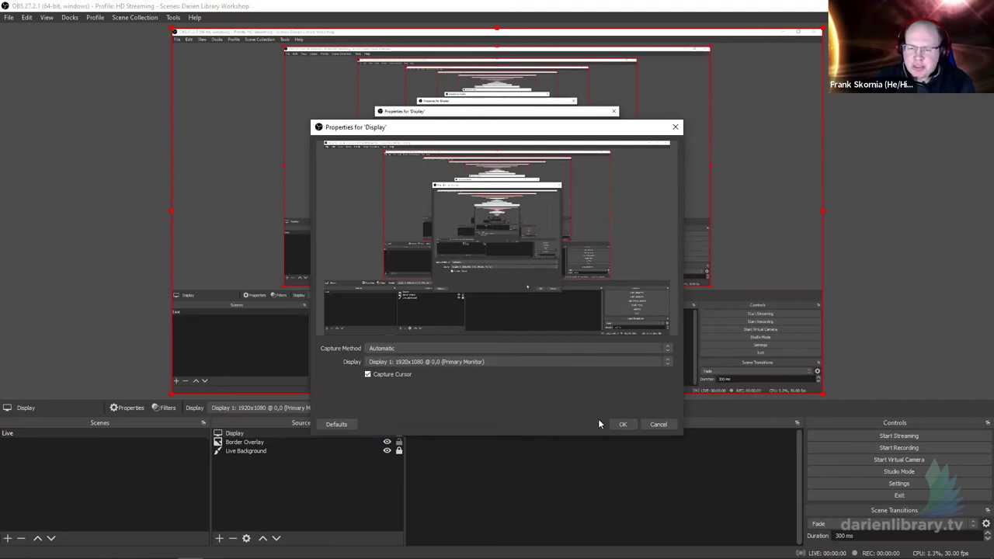
click(624, 424)
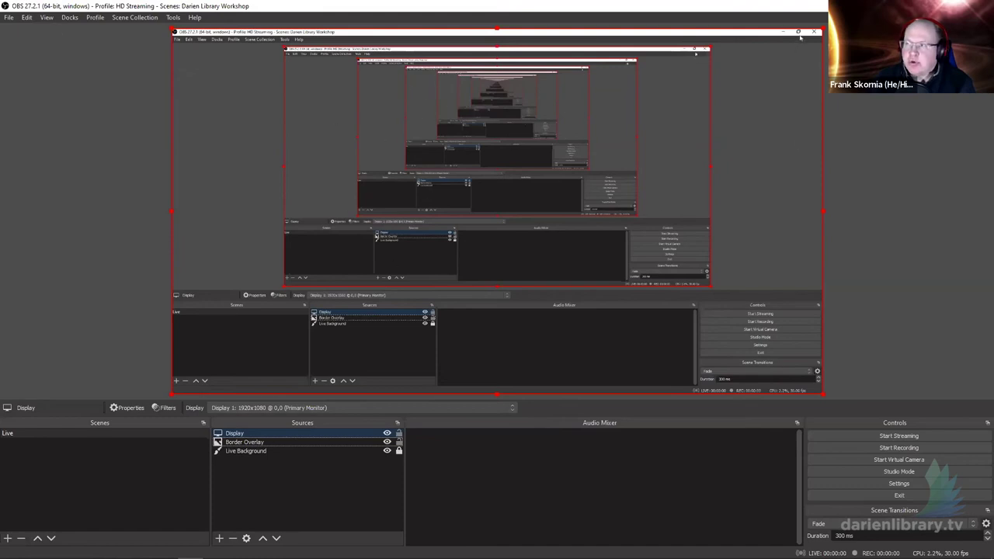
Restore the OBS window to a smaller size to view the captured desktop, and maximize it again.
click(961, 7)
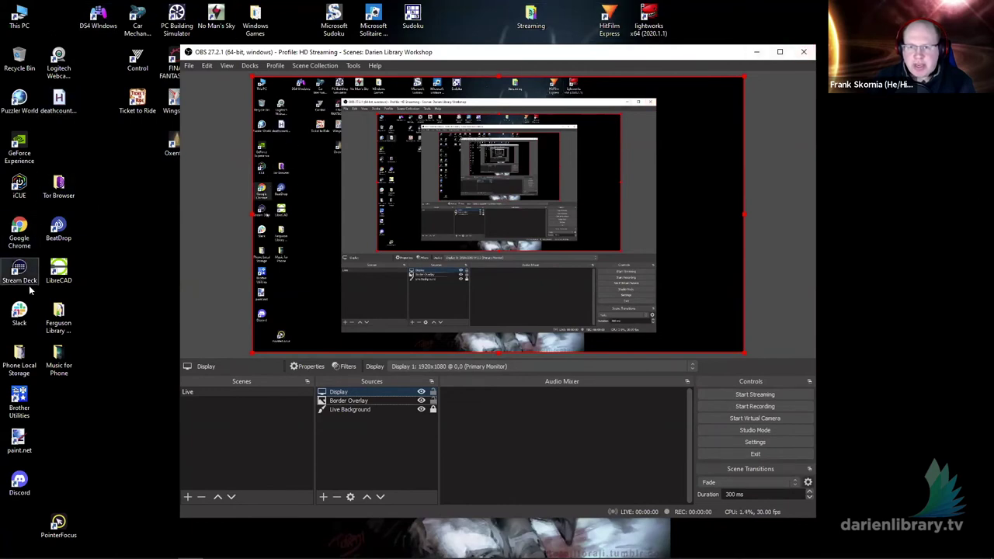
mouse_move(58, 520)
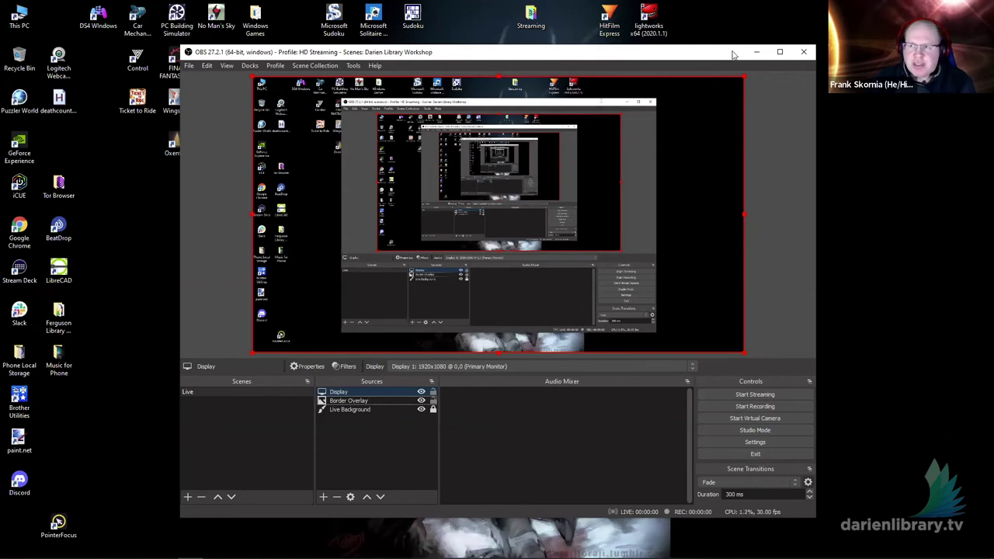
click(780, 51)
Try to shrink the display capture from two opposite corners, with the Border Overlay source selected instead.
drag(823, 395, 657, 290)
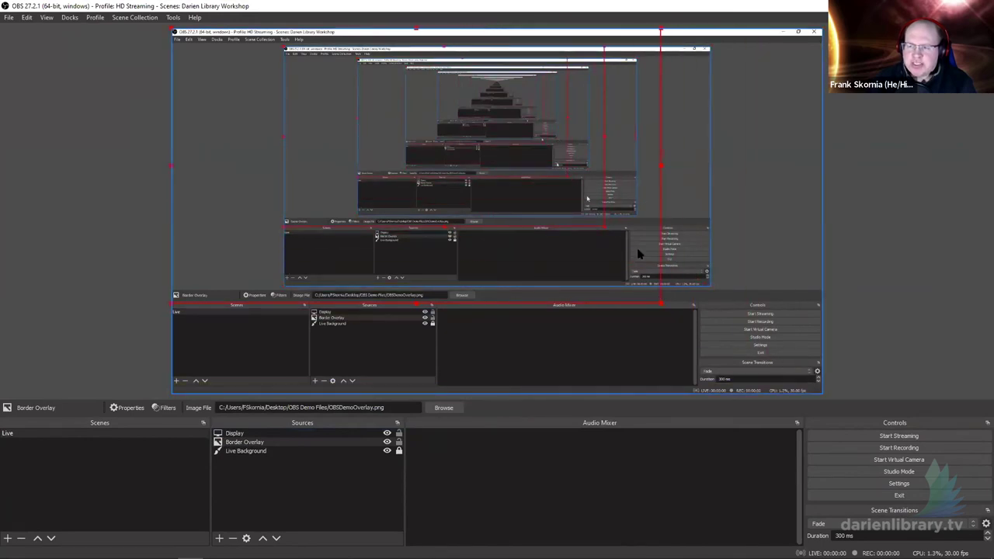
drag(171, 28, 349, 129)
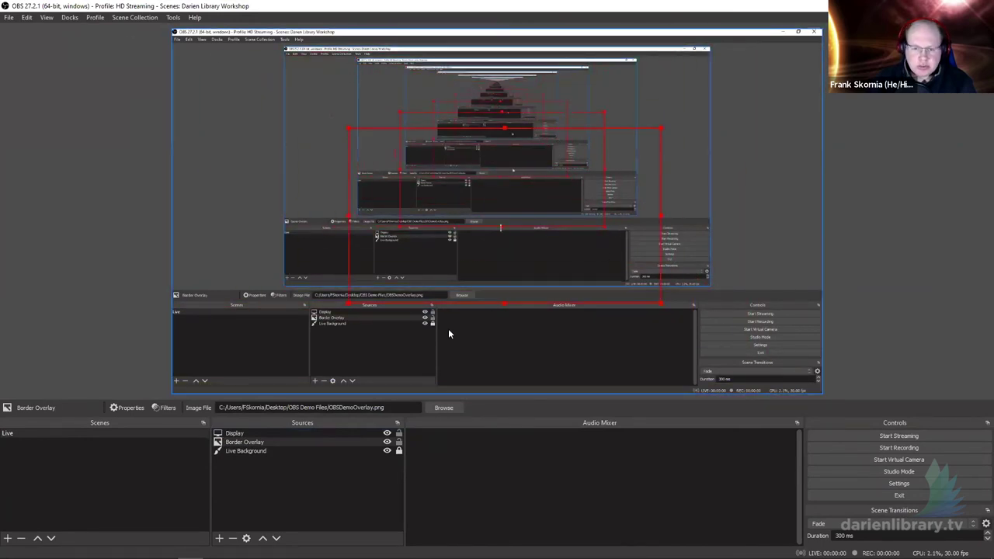
click(291, 434)
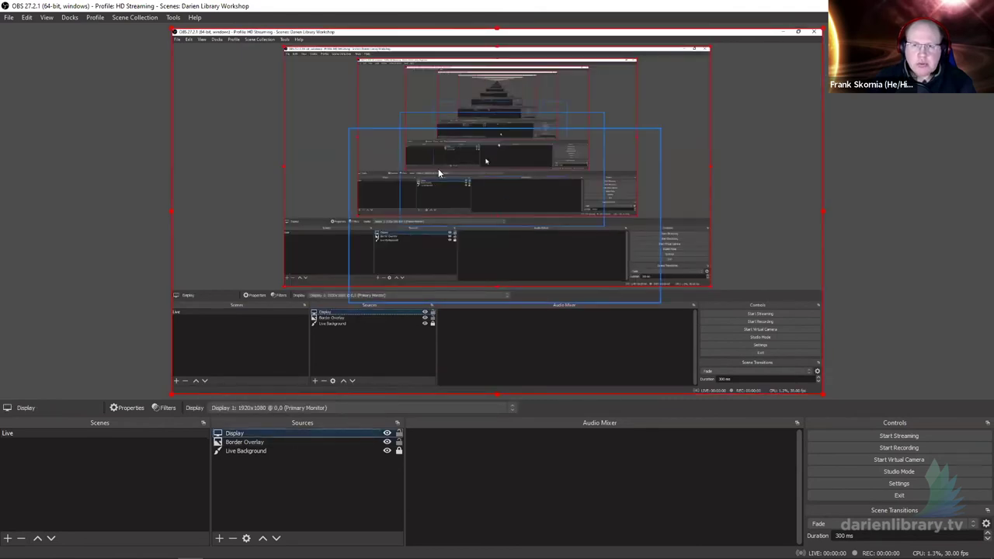
click(255, 440)
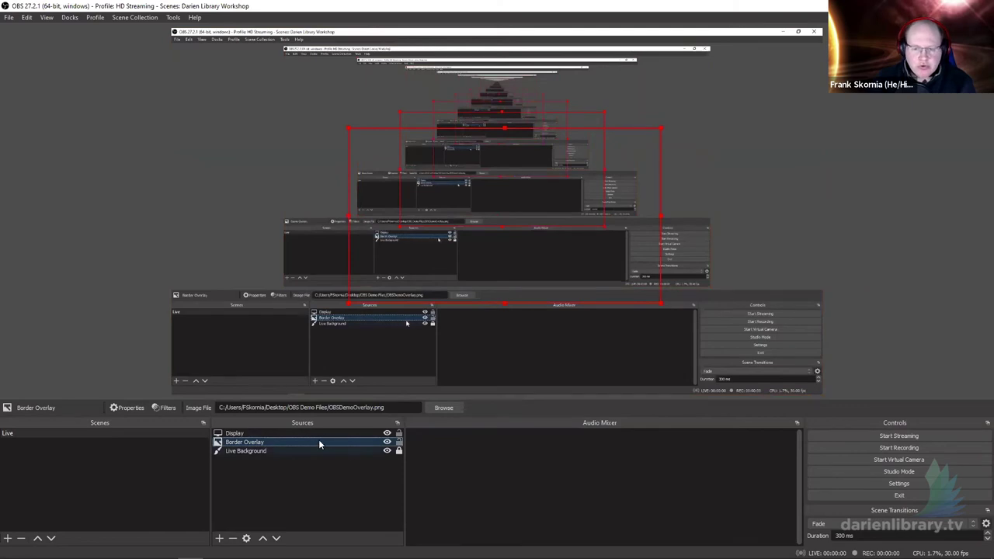
Hide the Display source and stretch the Border Overlay back to fill the whole canvas.
click(387, 433)
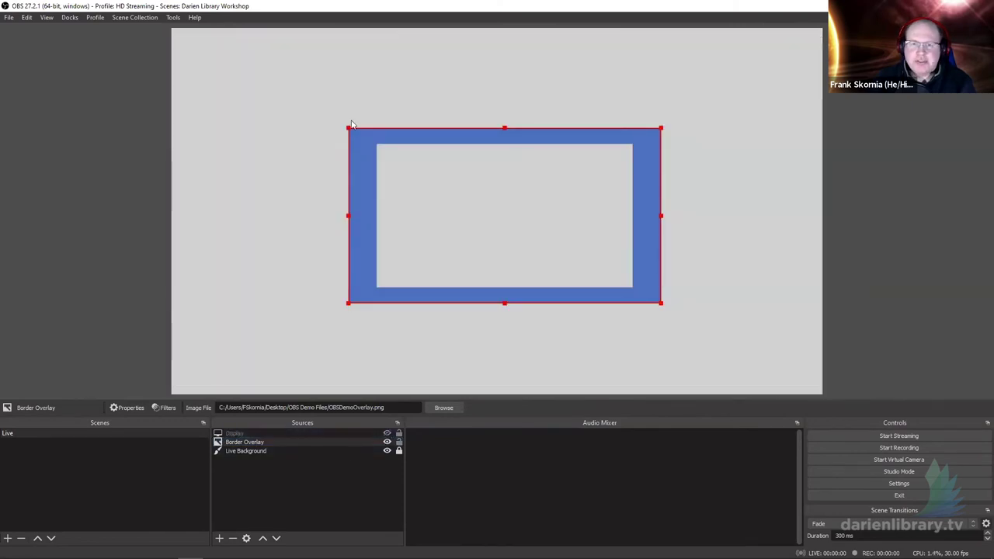
drag(348, 128, 161, 54)
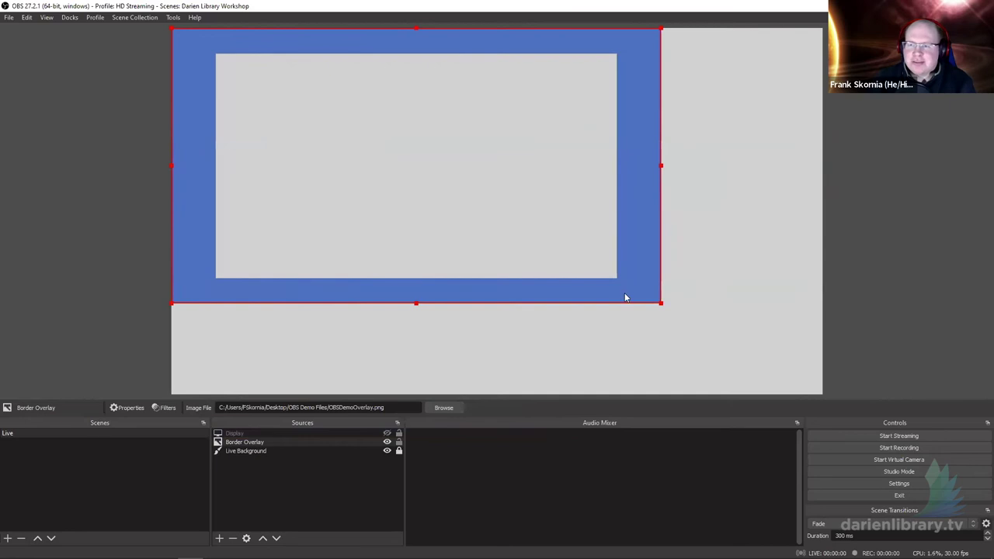
drag(814, 367, 812, 353)
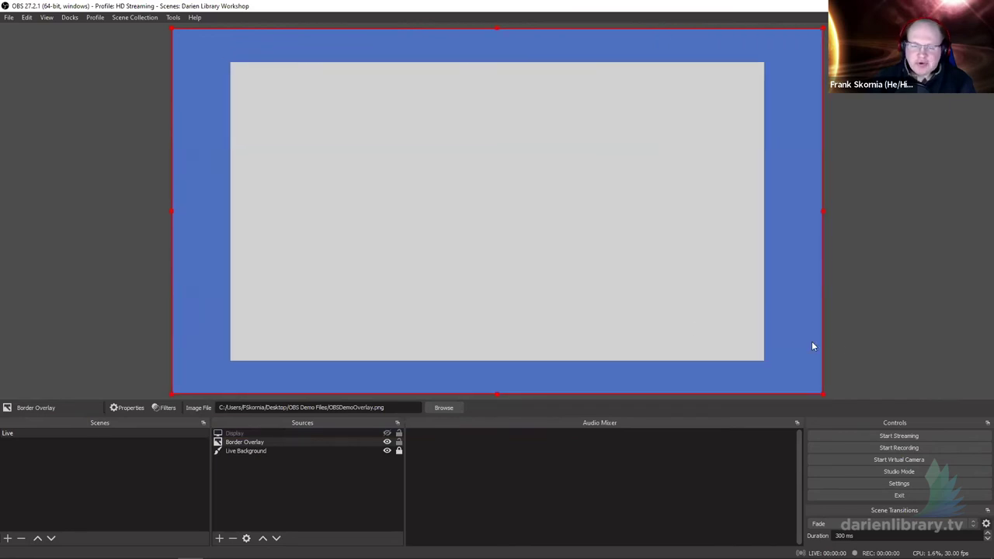
Show the Display source scaled to fit inside the blue border, and lock both Display and Border Overlay.
click(249, 433)
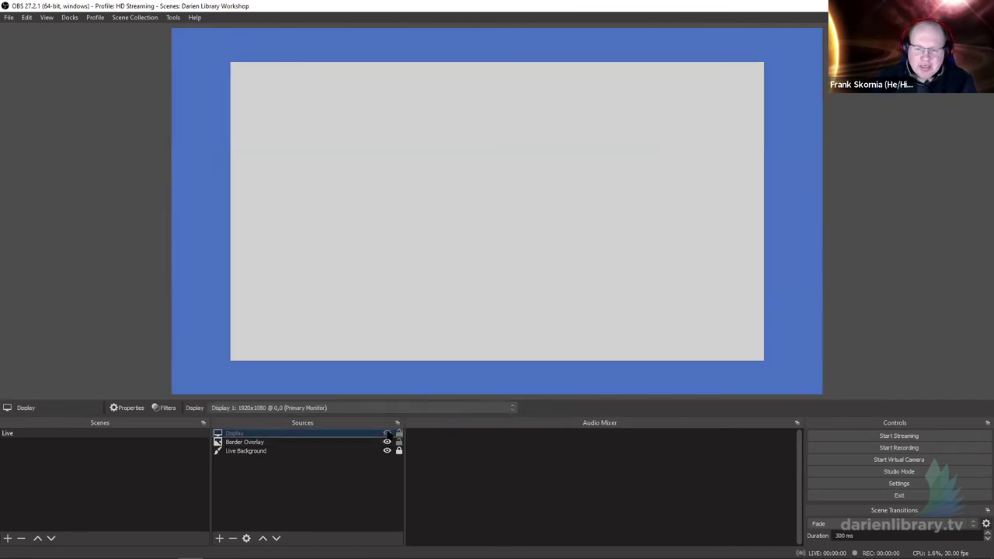
click(387, 433)
drag(823, 395, 766, 362)
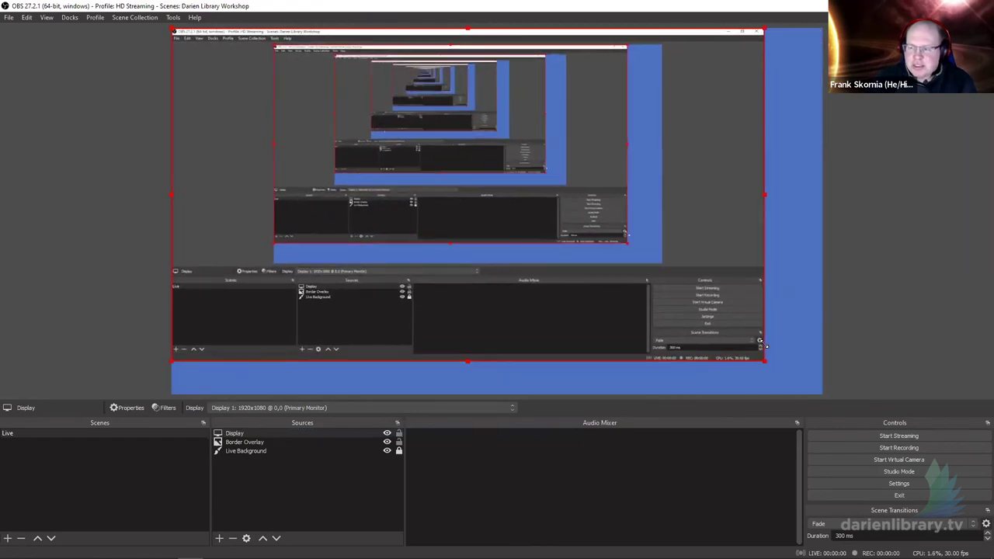
drag(172, 30, 229, 61)
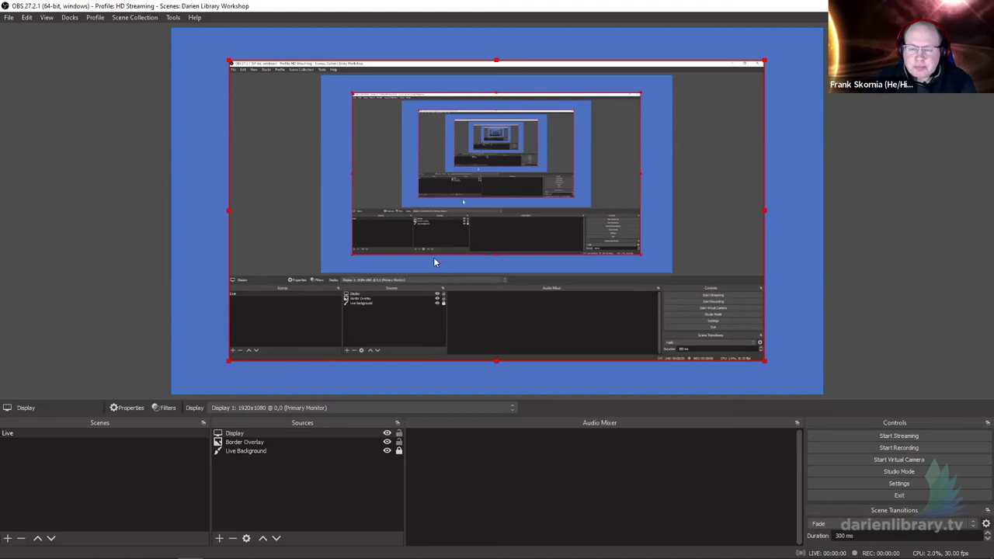
click(398, 433)
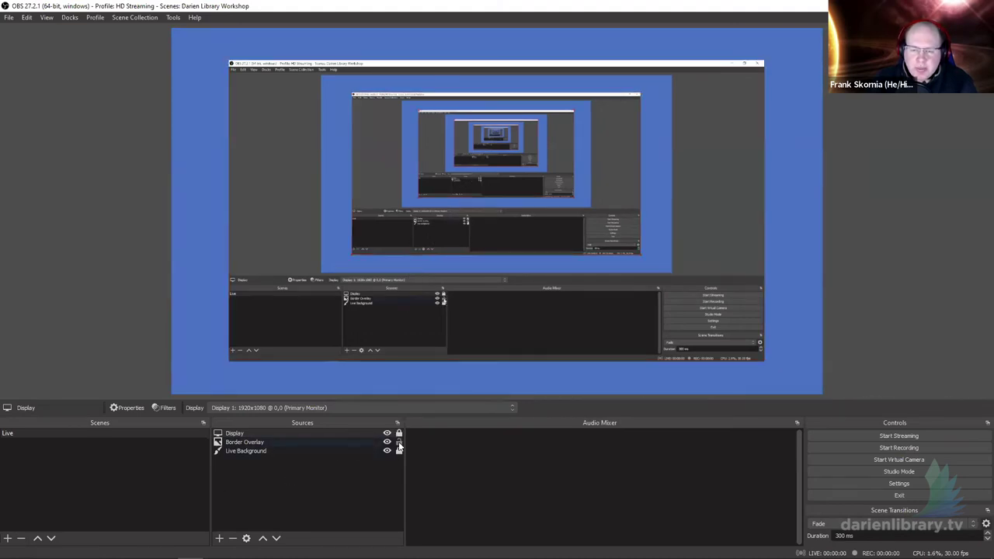
click(400, 443)
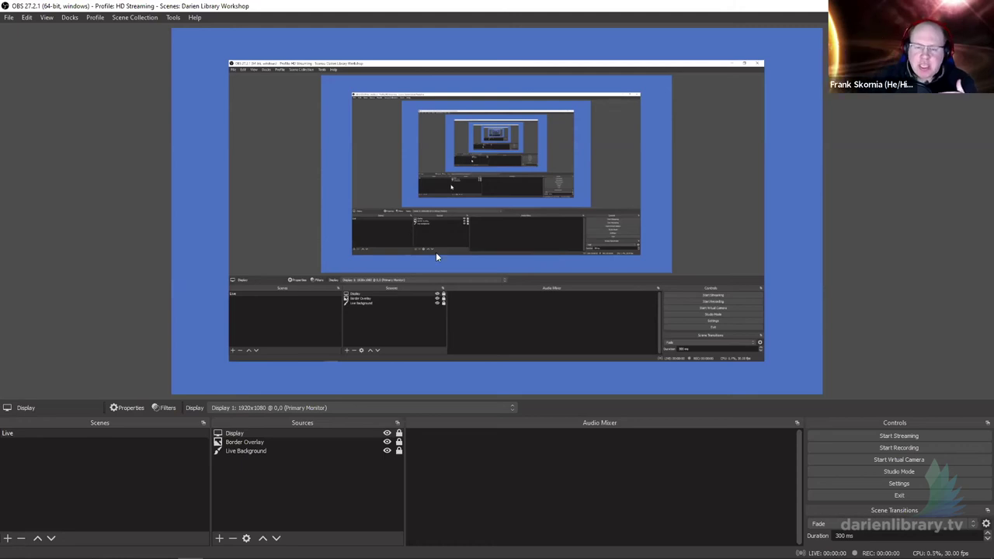
Move the Live Background source above Display and Border Overlay in the source order.
click(250, 452)
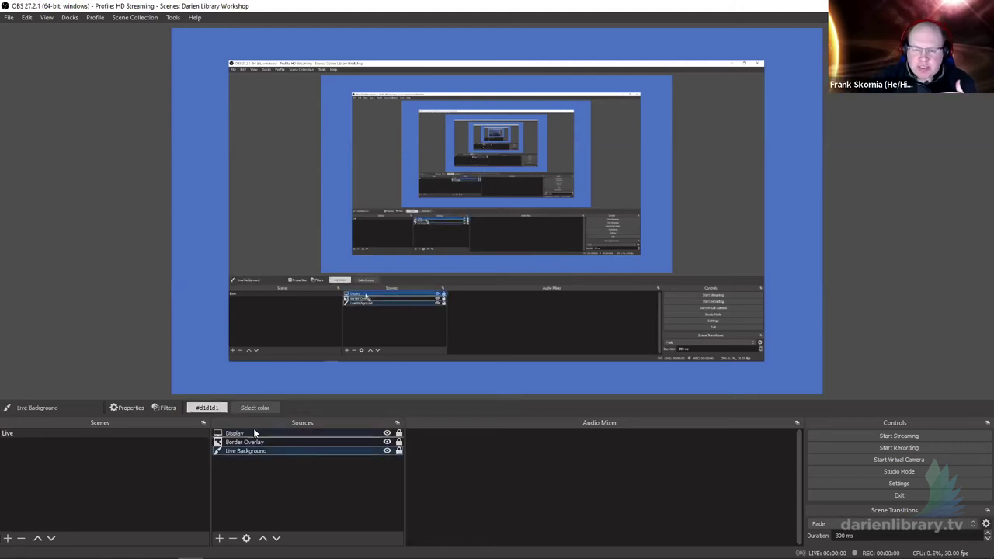
drag(253, 428, 252, 430)
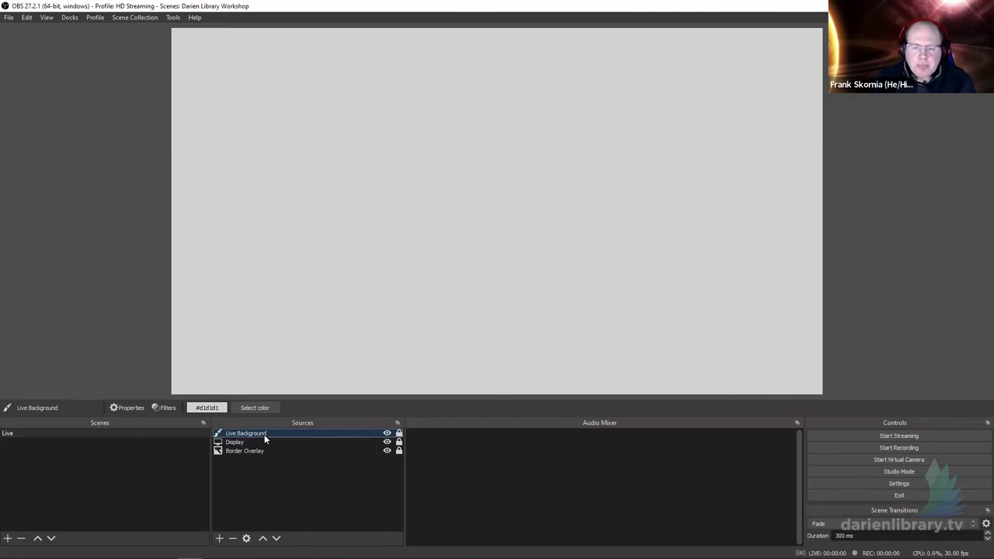
Move the Live Background source back below Display and Border Overlay, and select the Display source.
drag(264, 439, 261, 453)
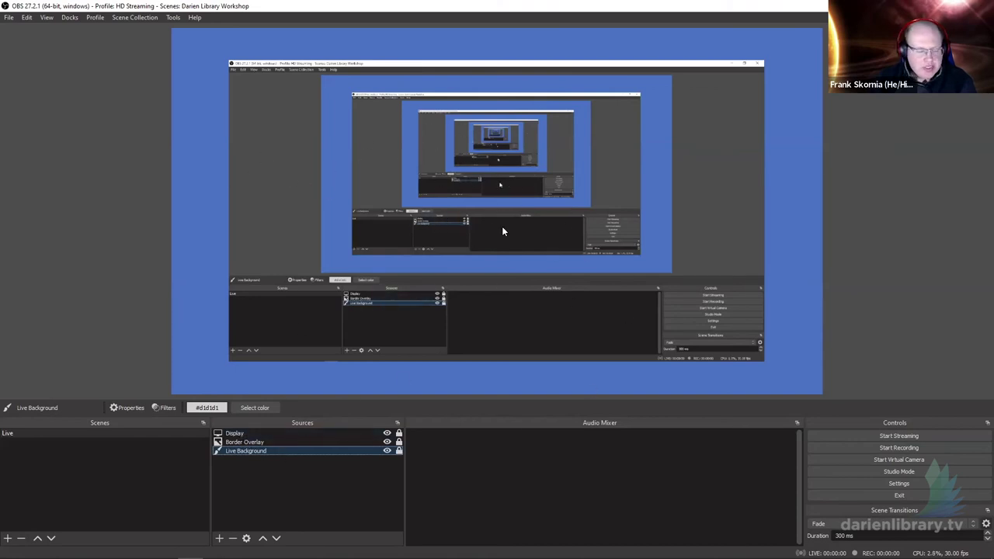
click(235, 432)
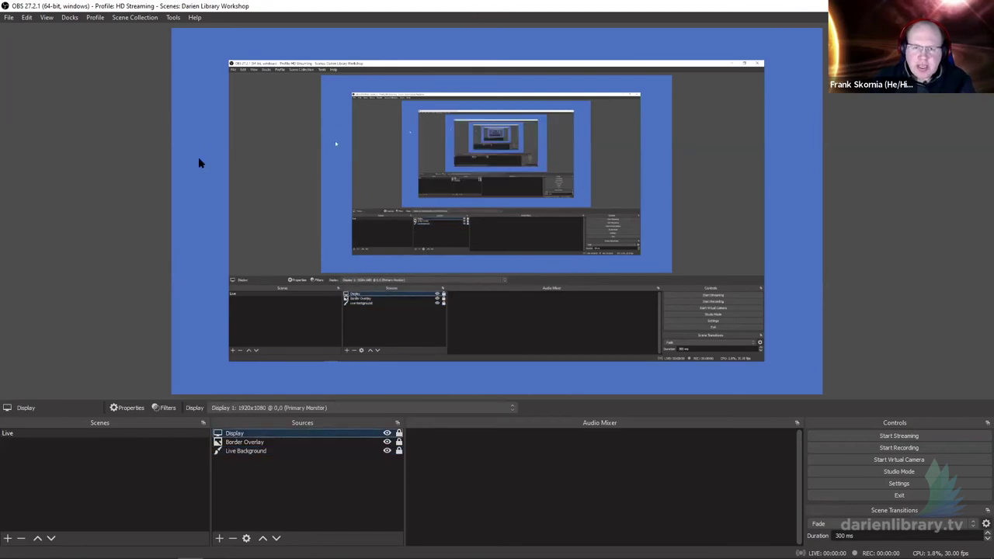
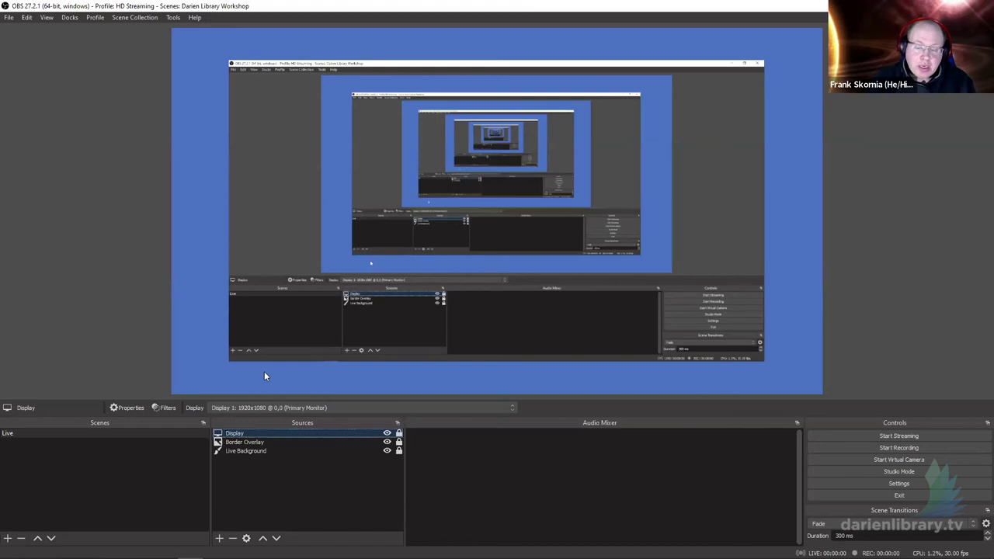
Add a new Video Capture Device source named Facecam to the Live scene.
click(219, 538)
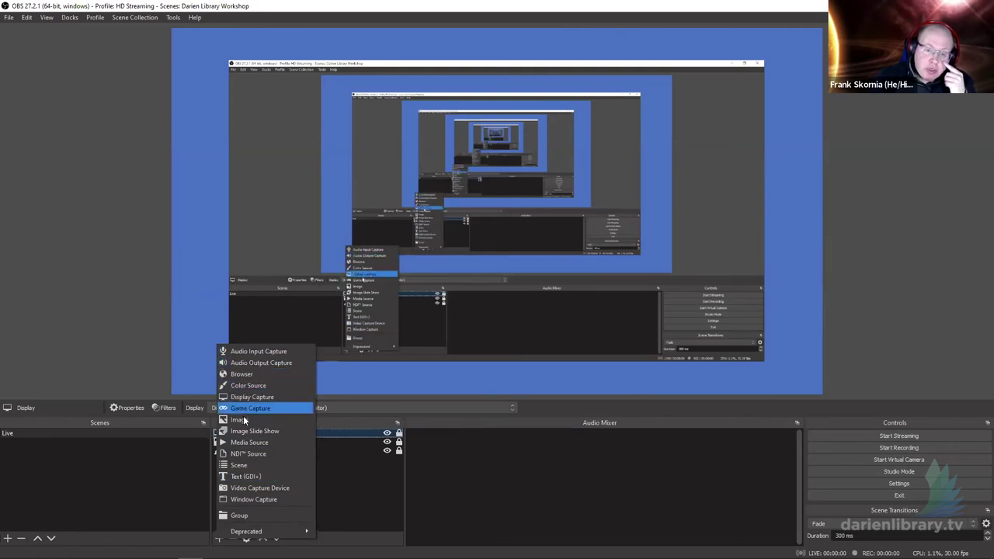
click(261, 488)
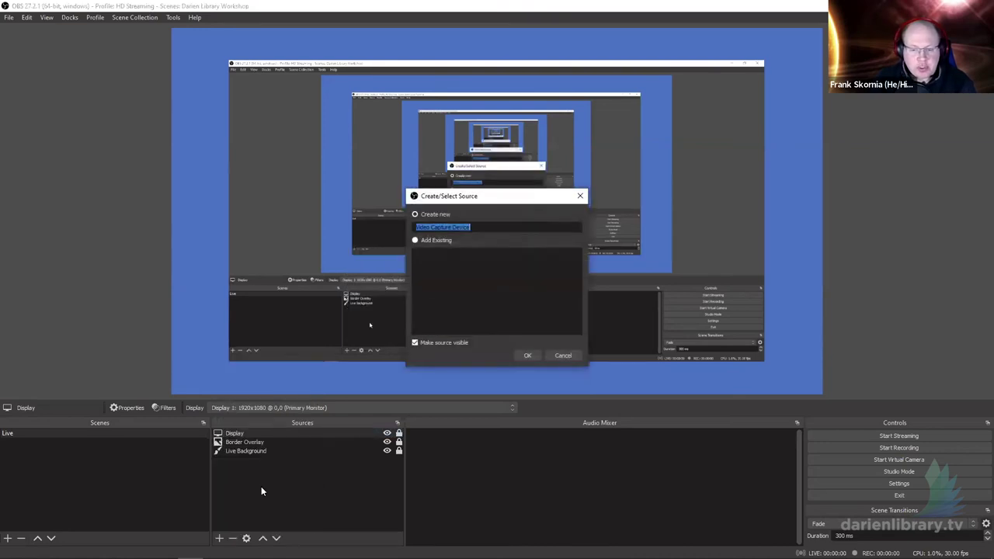
click(436, 226)
triple_click(448, 227)
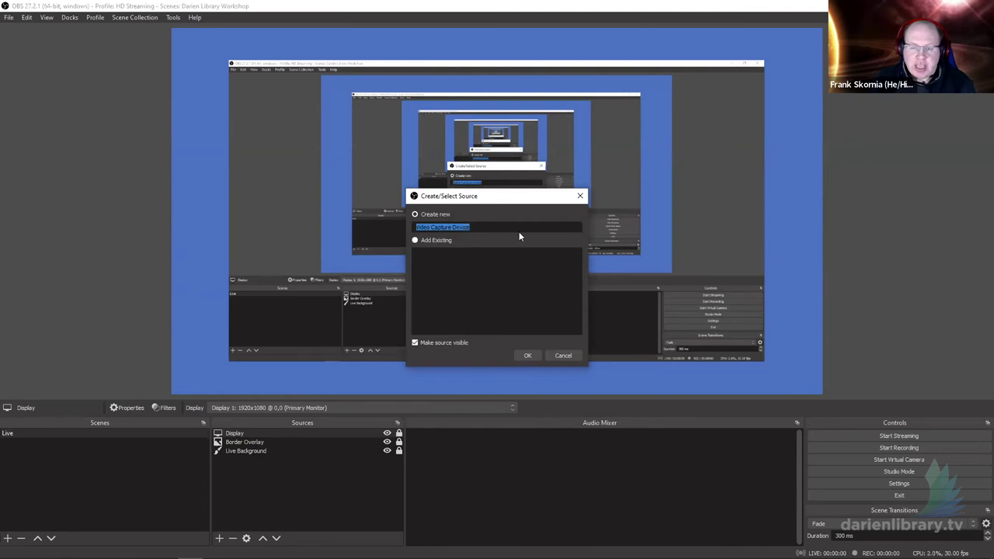
text(Facecam)
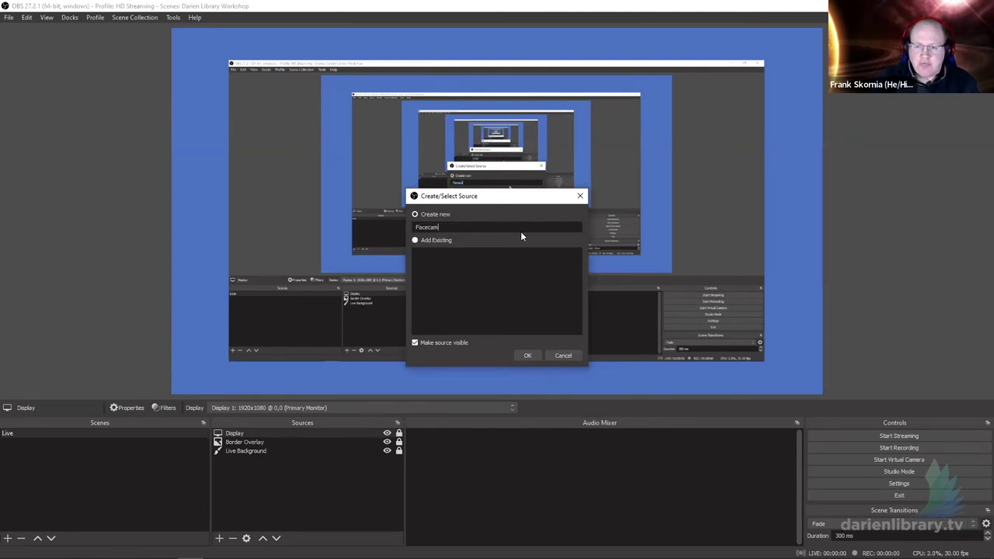
click(529, 356)
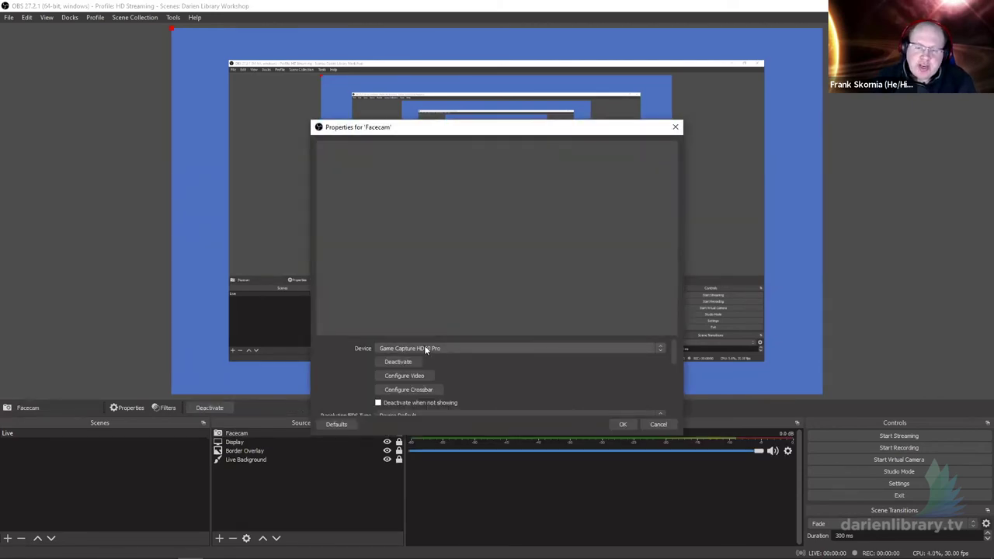
Set the Facecam source's device to HD Pro Webcam C920 and accept its properties.
click(425, 349)
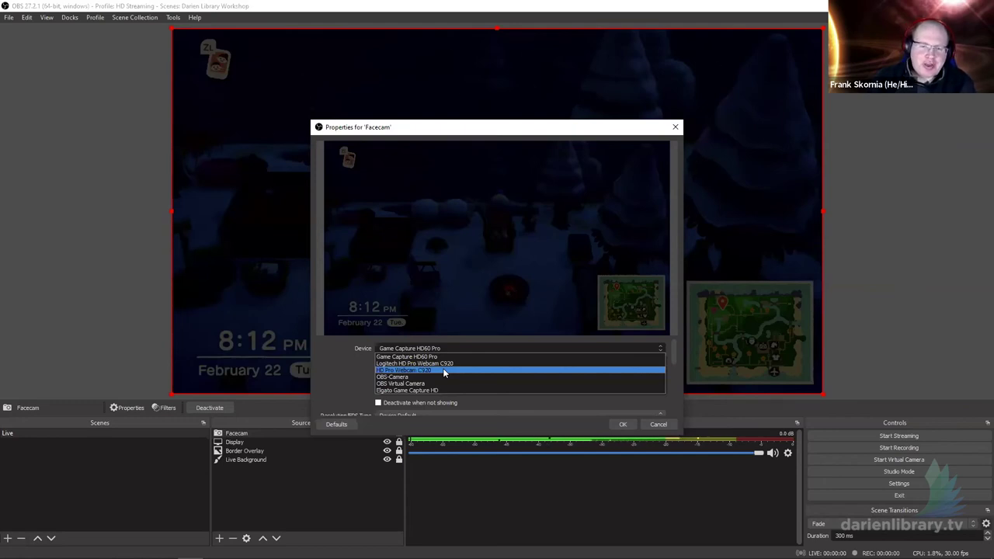
click(445, 371)
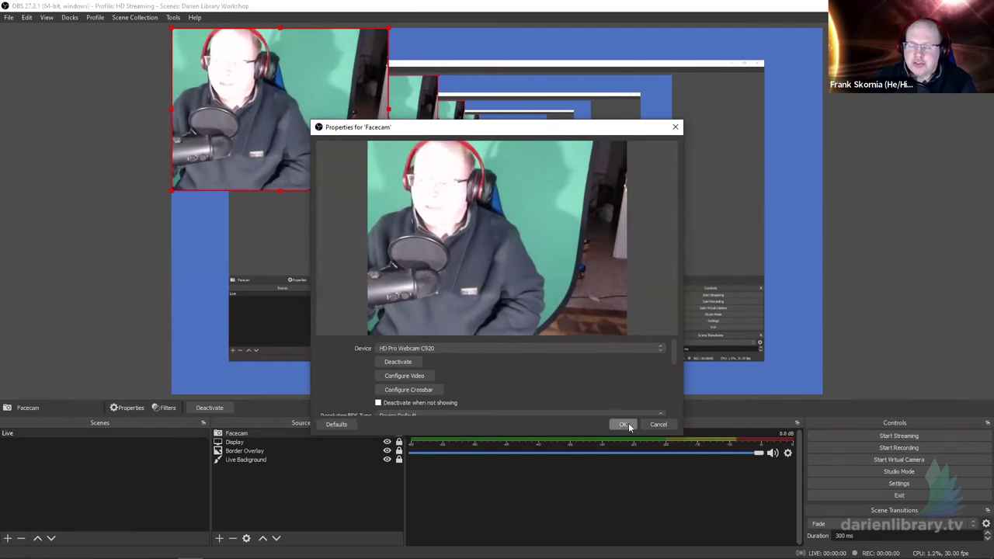
click(621, 424)
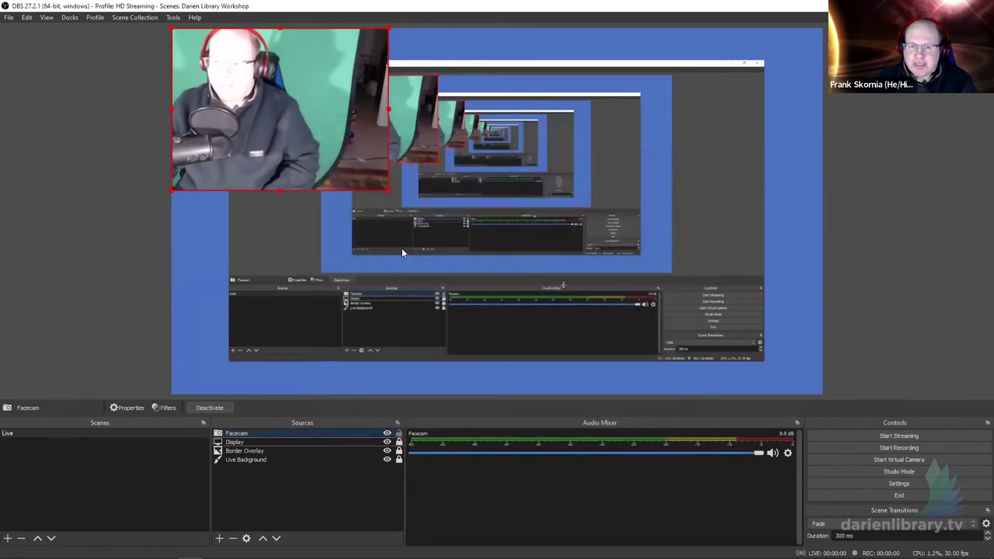
Shrink the Facecam picture and place it in the lower-left corner of the canvas, over the border.
drag(293, 116, 361, 279)
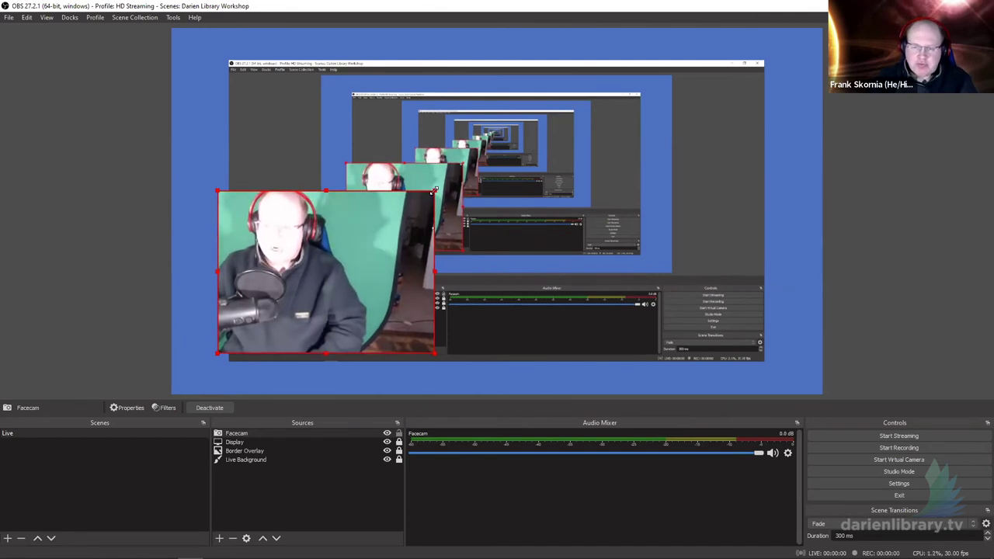
drag(435, 190, 260, 334)
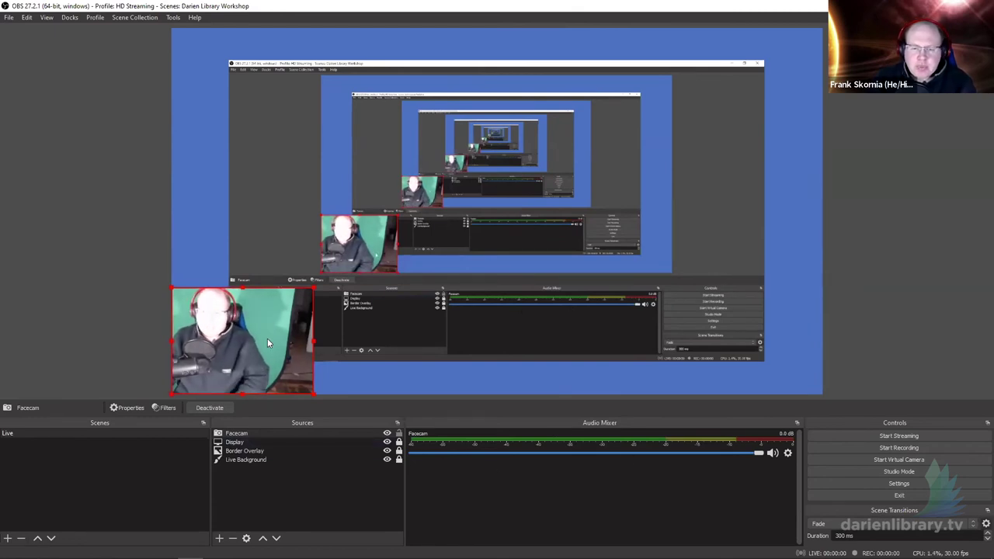
mouse_move(245, 339)
mouse_down()
mouse_move(269, 317)
mouse_move(245, 338)
mouse_up()
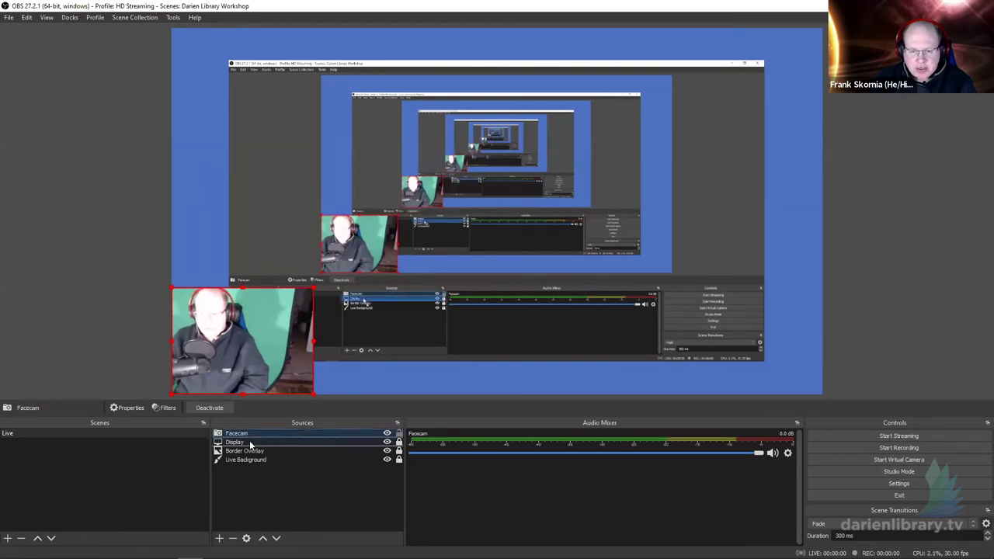
Move Facecam below Display in the source order, and try it shrunk in the left border and in the canvas's upper-right corner.
drag(237, 433, 249, 442)
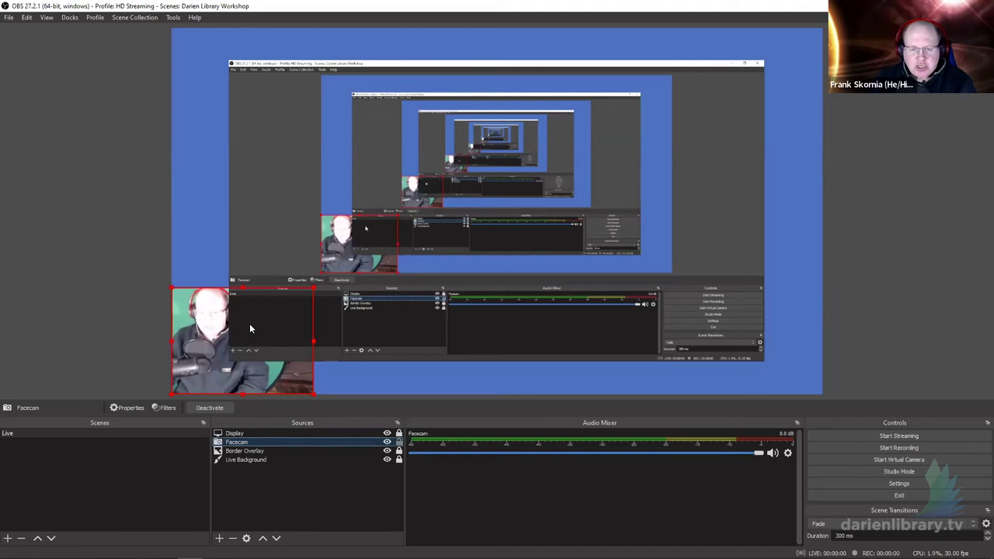
drag(313, 339, 233, 336)
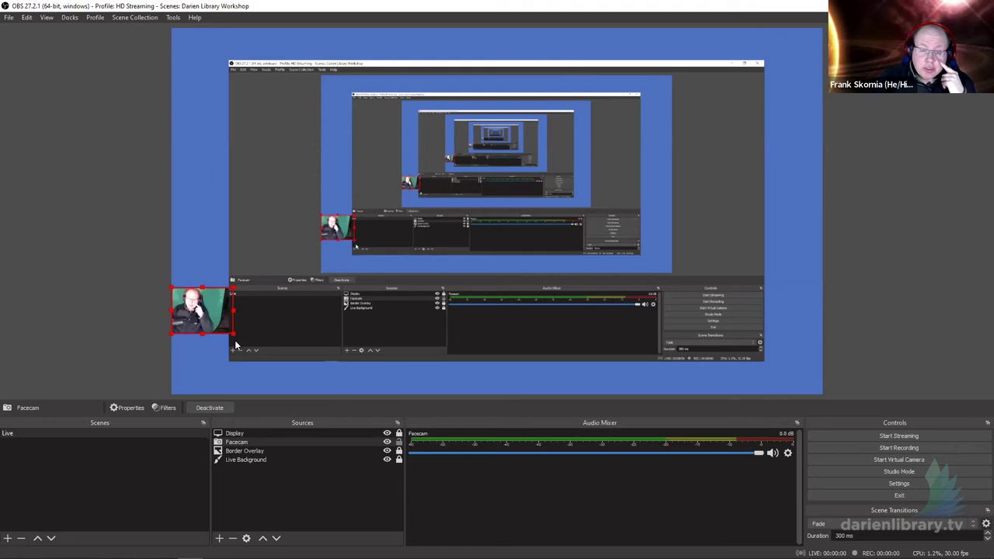
drag(236, 337, 726, 108)
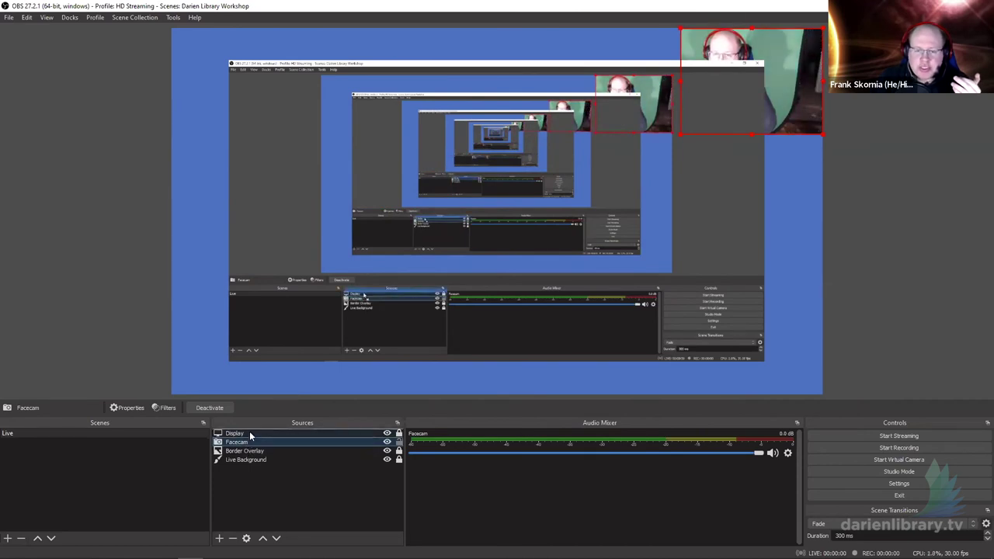
Move Facecam back above Display in the source order and enlarge it over the middle of the canvas.
drag(249, 432, 249, 449)
drag(514, 202, 285, 130)
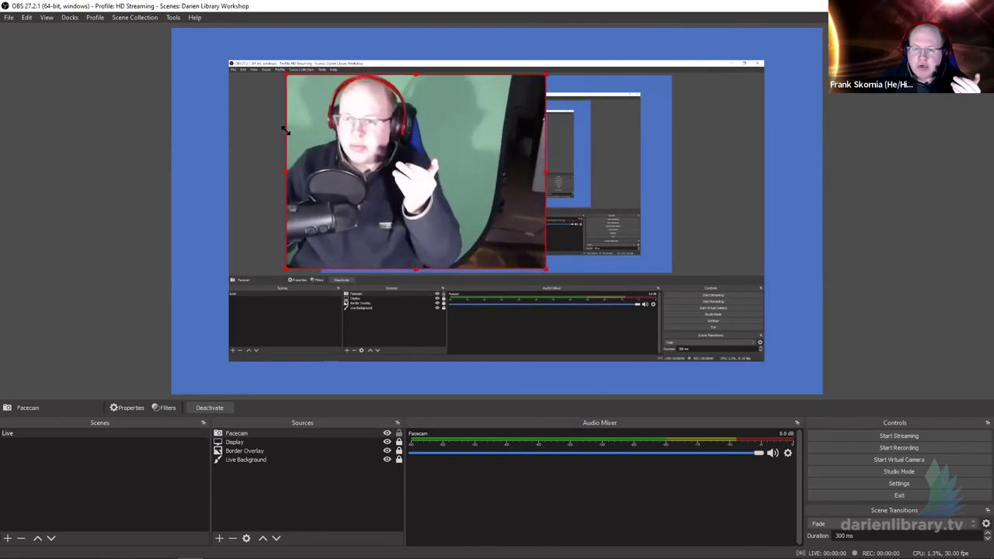
drag(544, 273, 621, 326)
drag(543, 230, 574, 259)
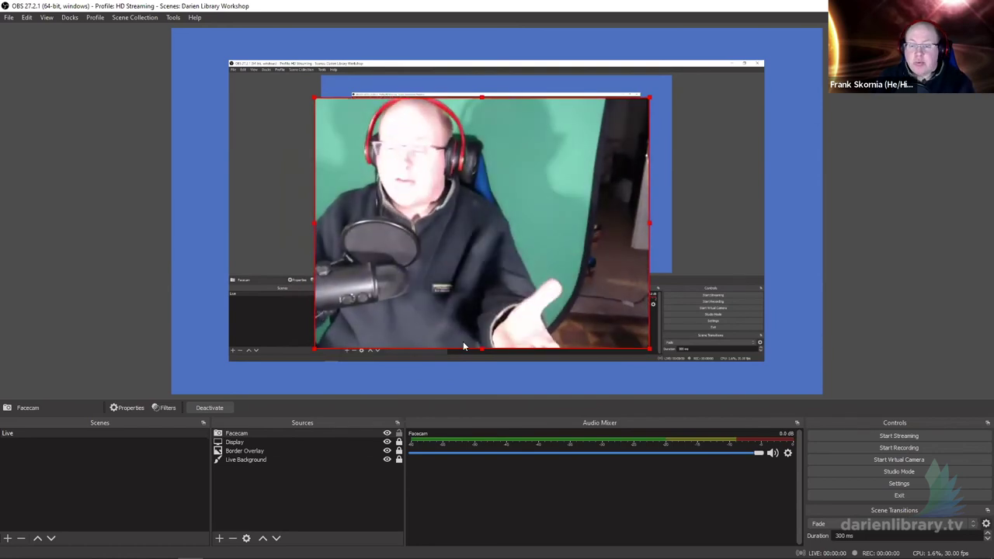
Hide and show the Facecam source, and shrink it back into the lower-left corner of the canvas.
click(386, 433)
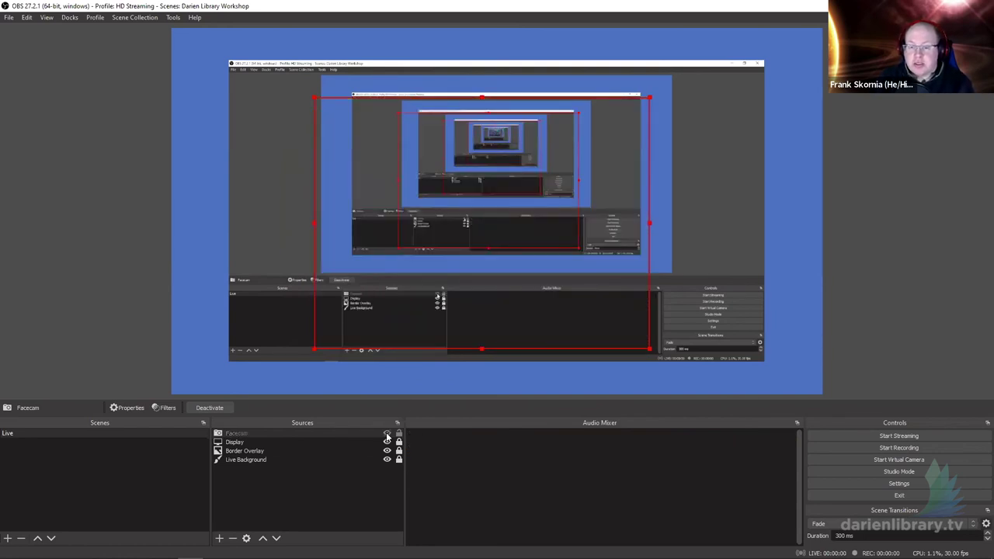
click(387, 435)
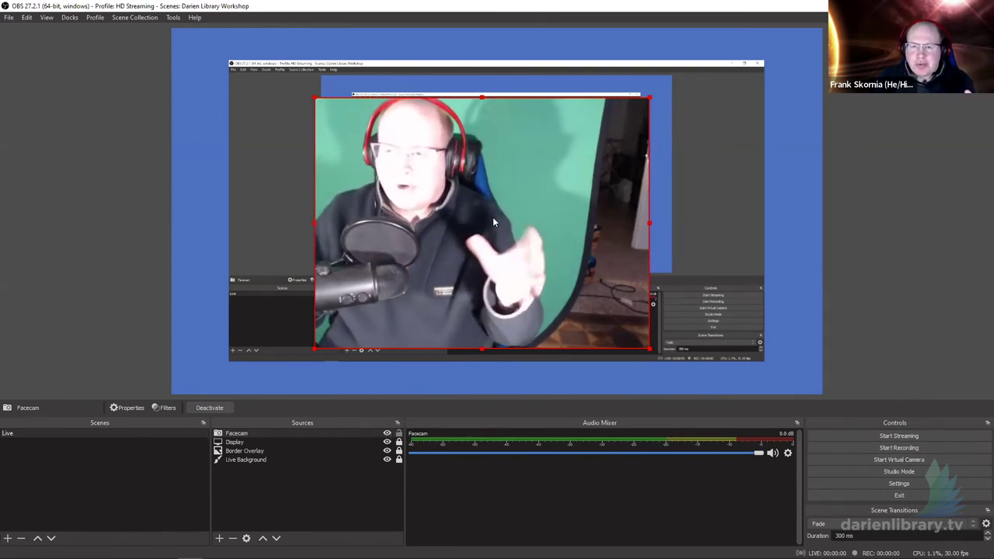
drag(493, 219, 327, 258)
drag(506, 143, 445, 190)
drag(363, 245, 318, 283)
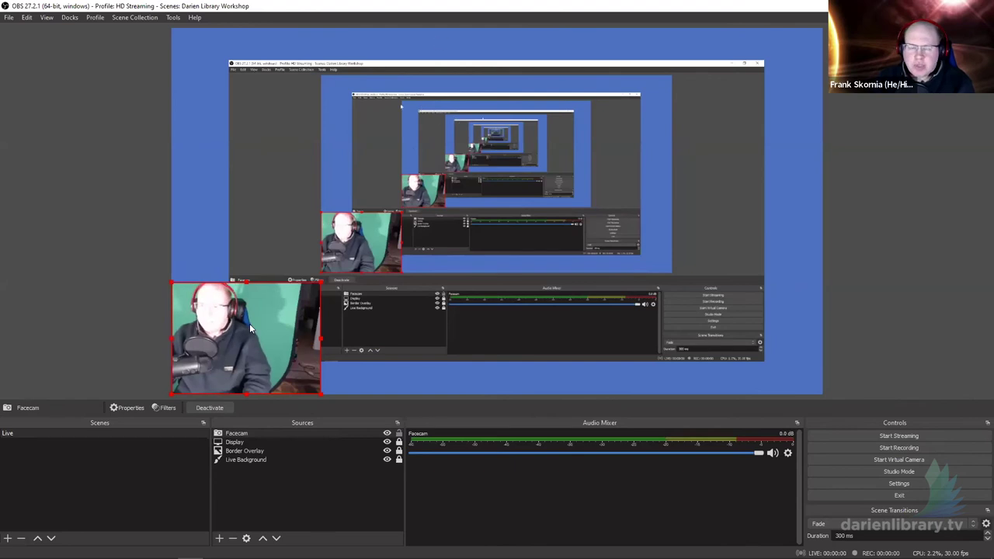
Add a new Text (GDI+) source named Title Text to the Live scene.
click(219, 539)
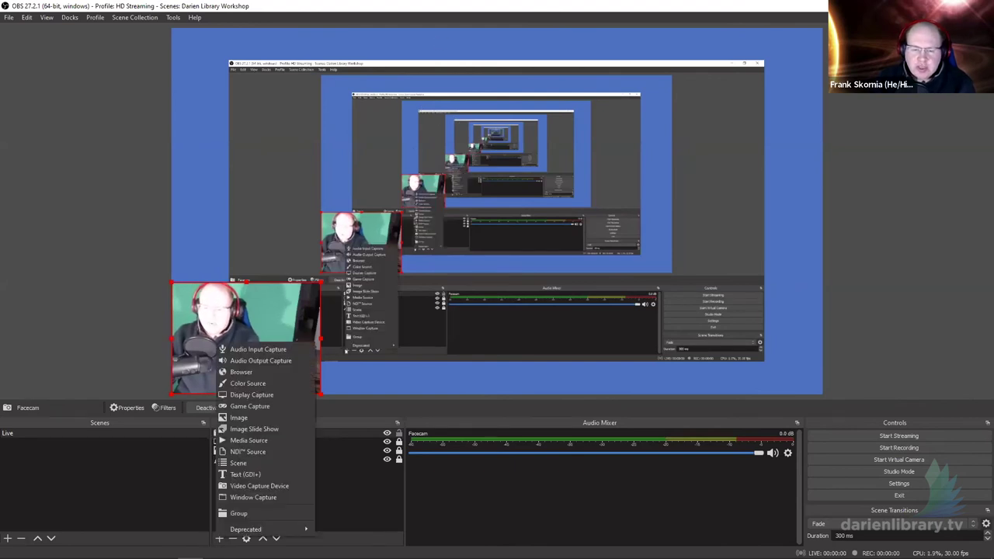
click(252, 475)
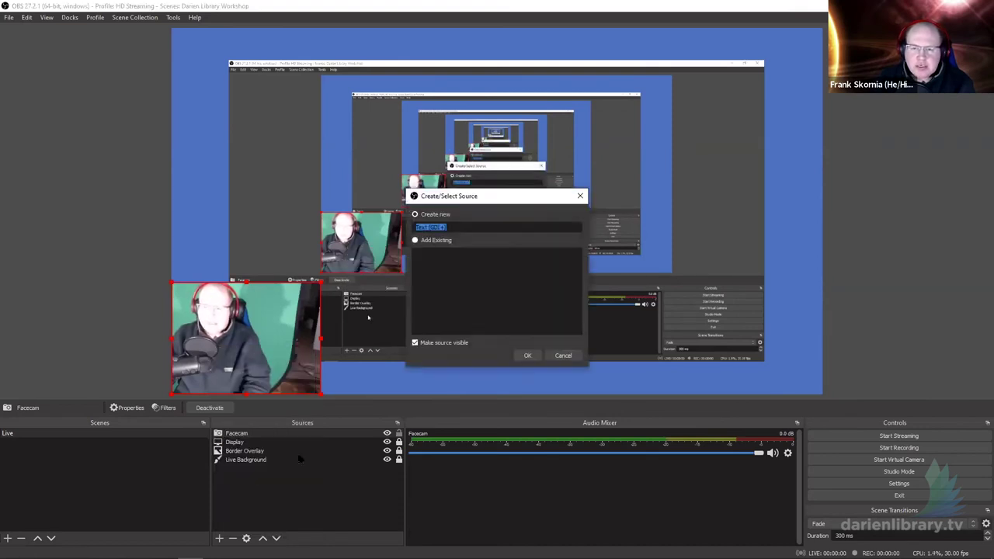
text(Title Text)
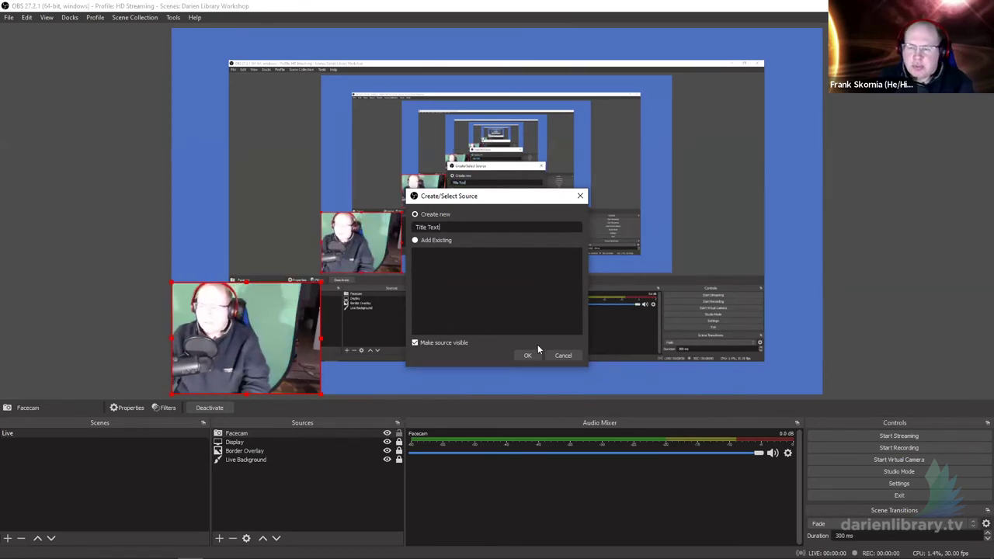
click(519, 354)
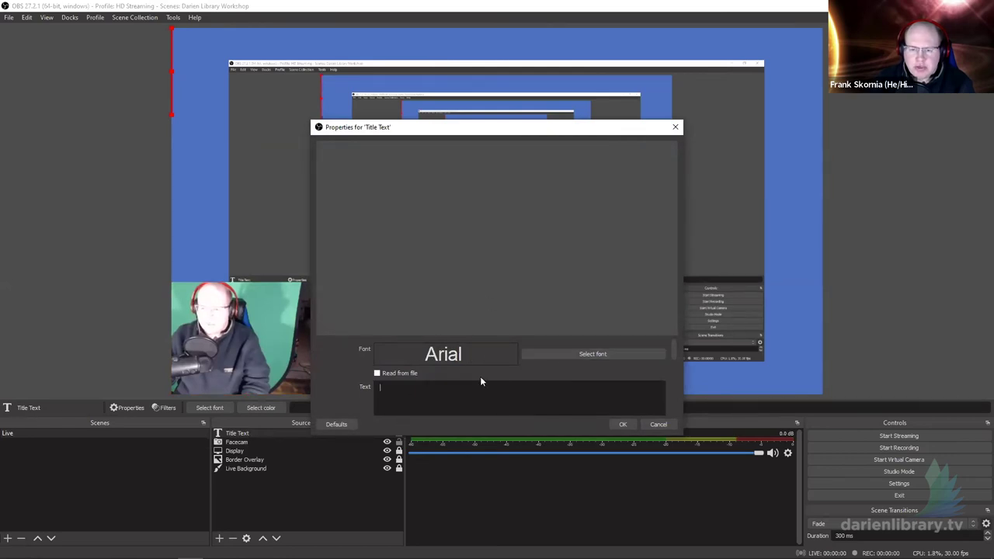
Set the Title Text source's text to "The title of this Livestream" and accept its properties.
text(The title)
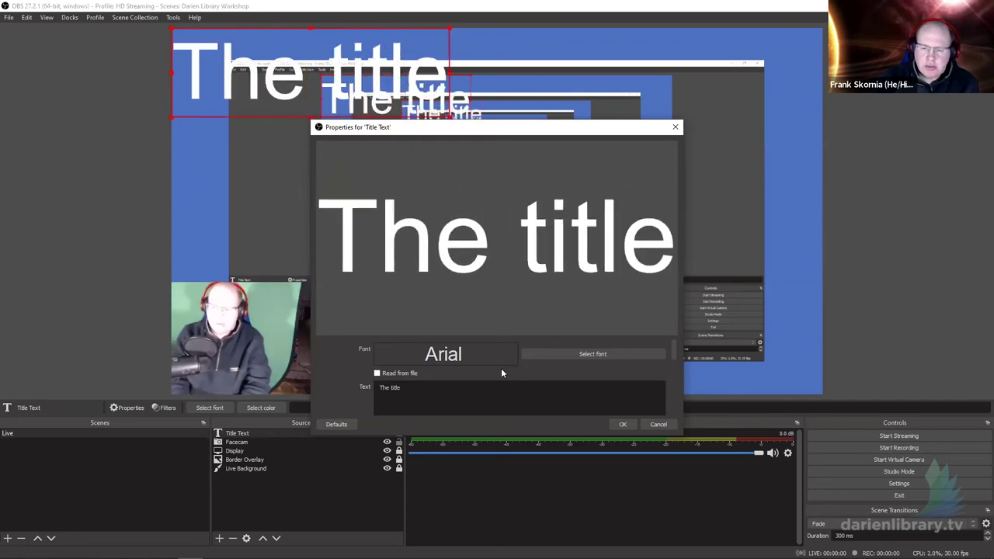
text( of this )
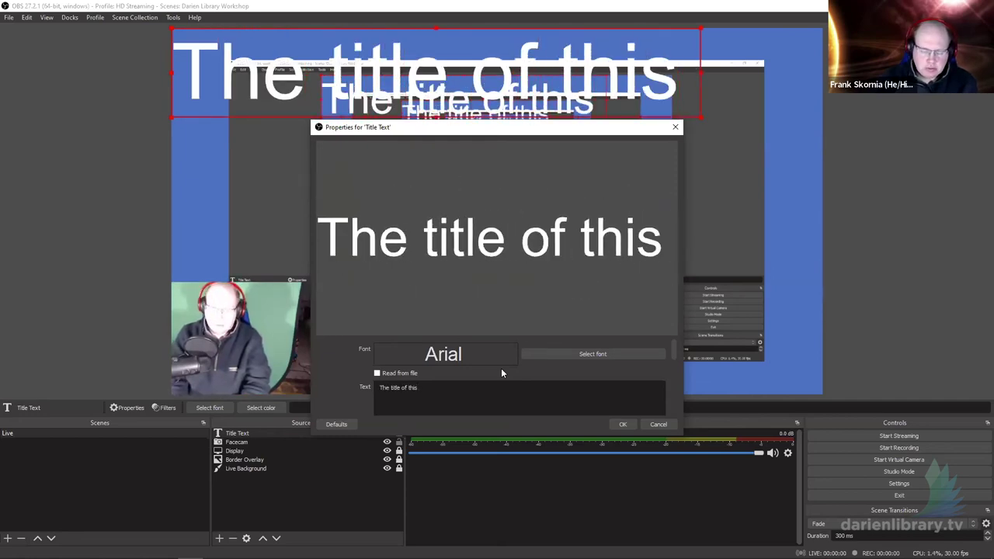
text(Live)
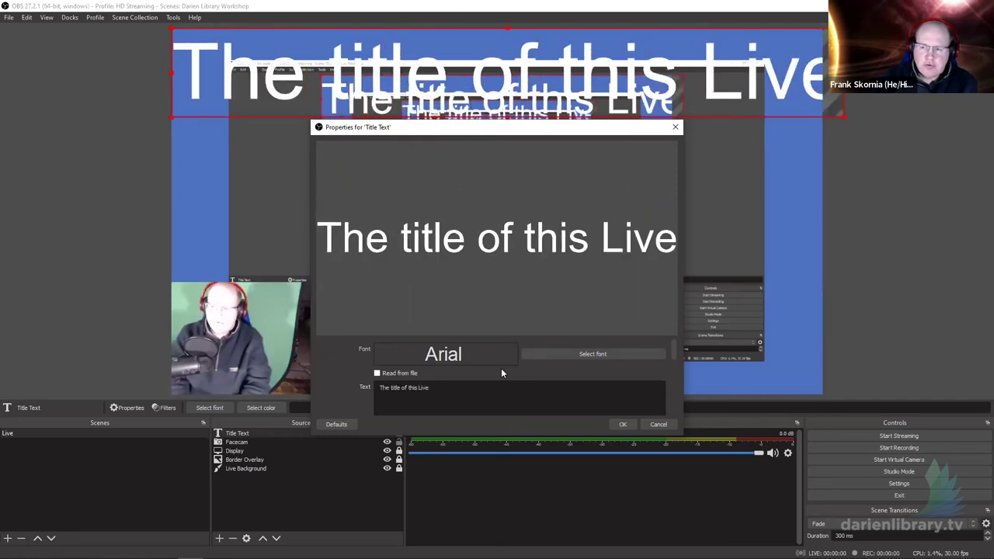
text(stream)
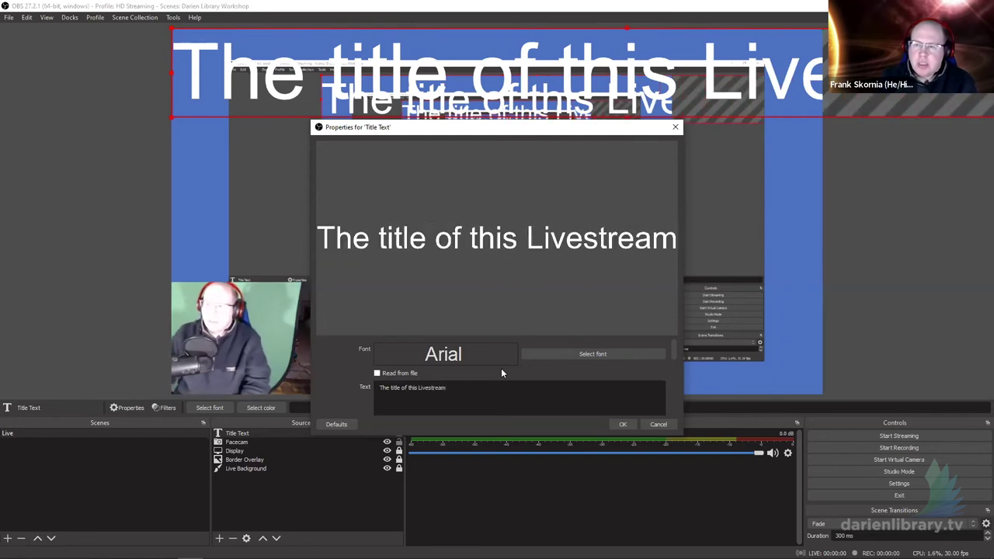
click(626, 424)
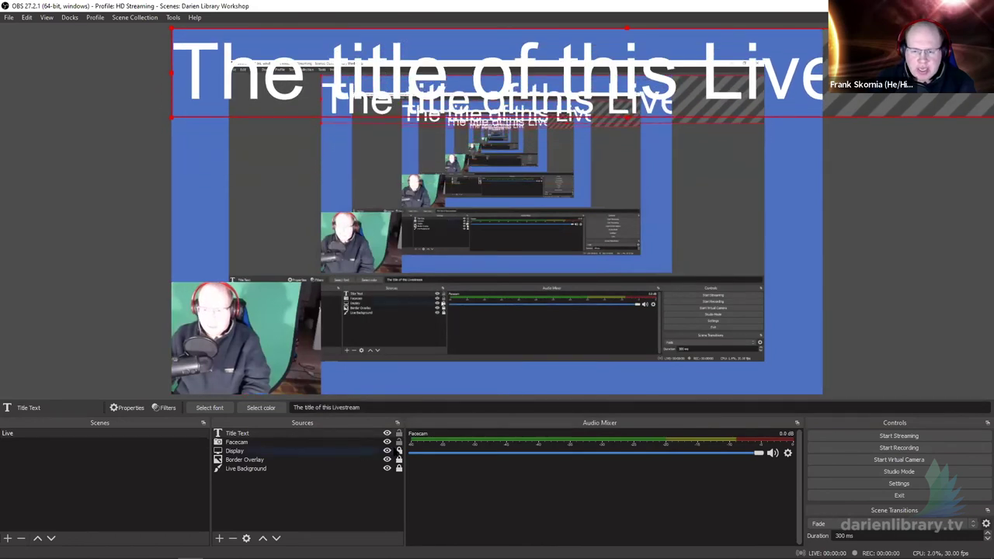
Hide the Display source, and scale and move the title text to fit near the middle of the upper blue border.
click(387, 450)
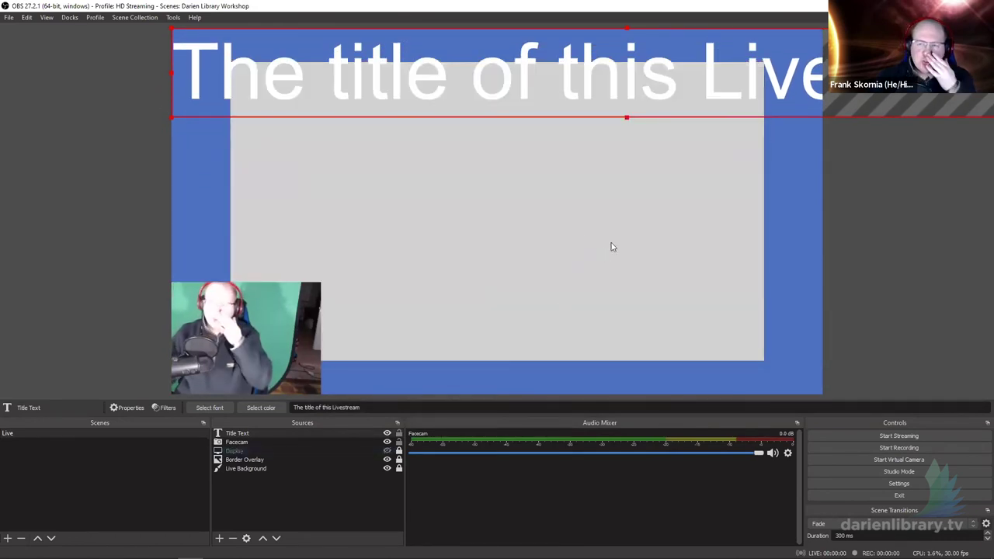
drag(540, 77, 564, 128)
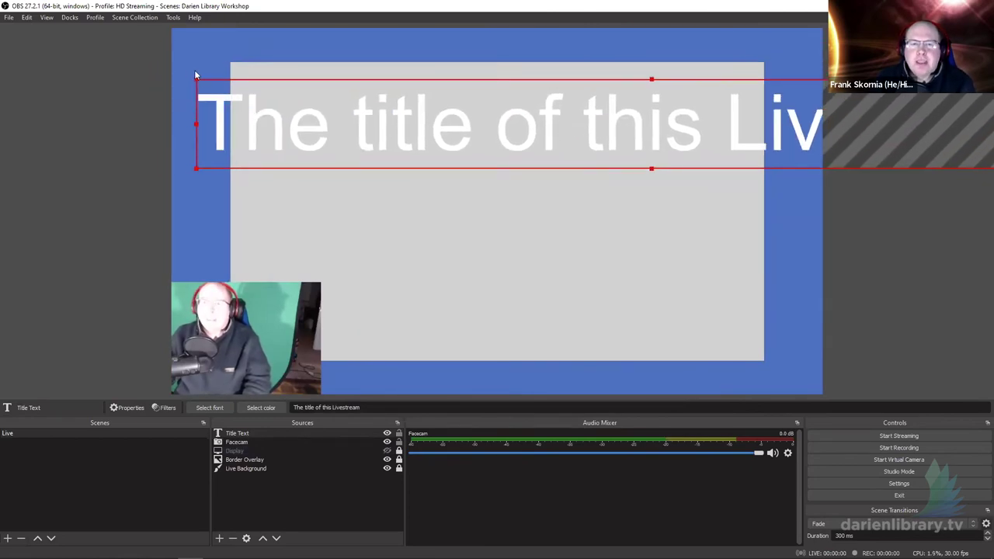
drag(195, 79, 461, 105)
drag(578, 135, 343, 62)
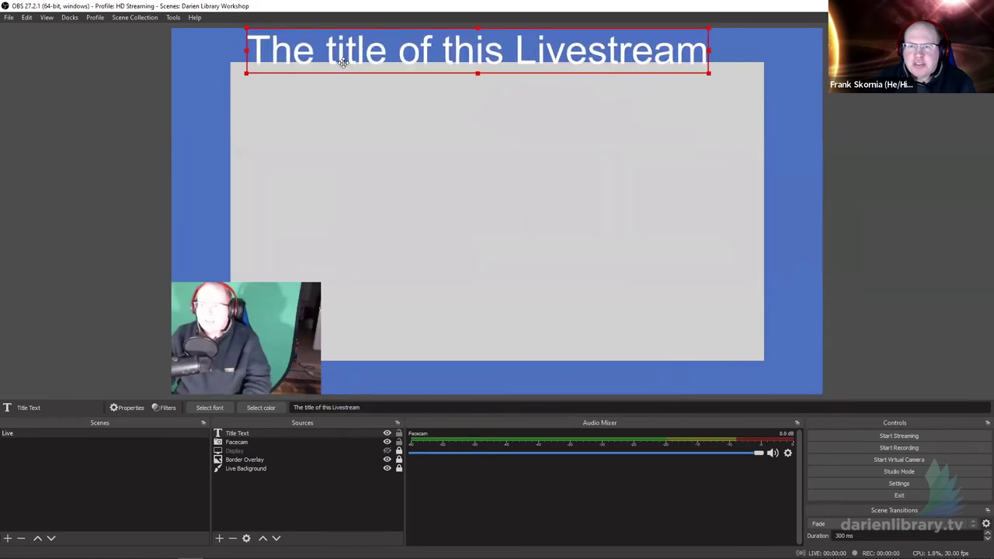
drag(477, 75, 536, 43)
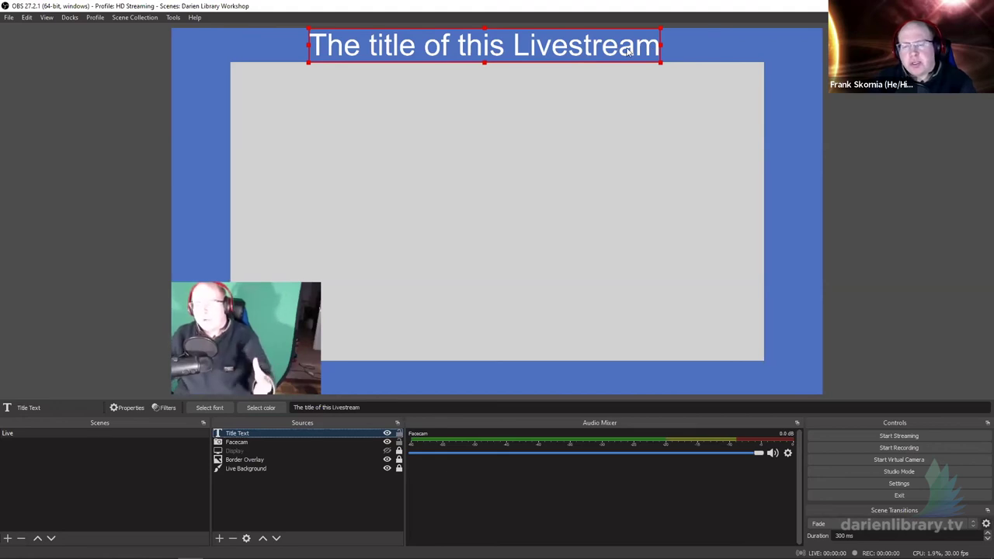
Hide the Facecam source and add a new Text (GDI+) source named Sample Text to the Live scene.
click(387, 442)
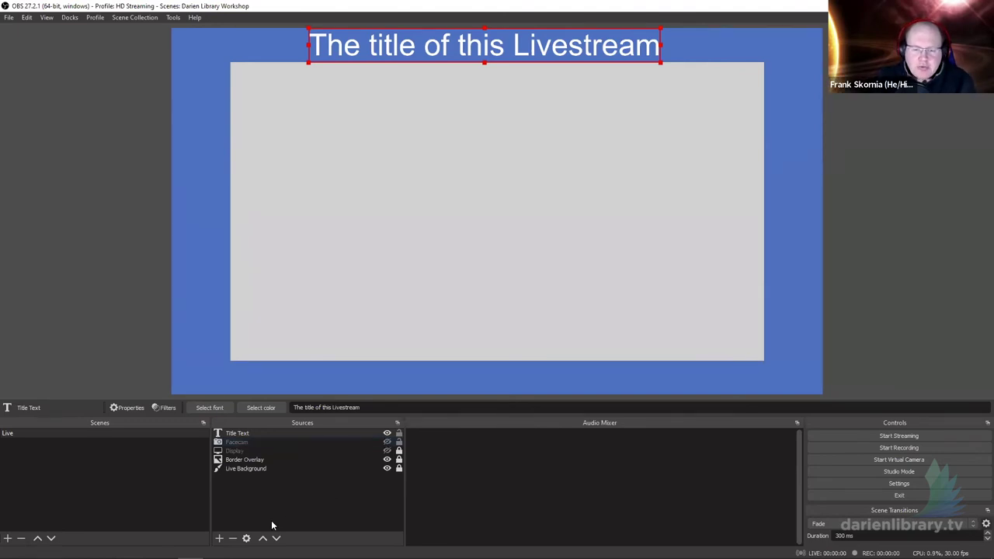
click(220, 538)
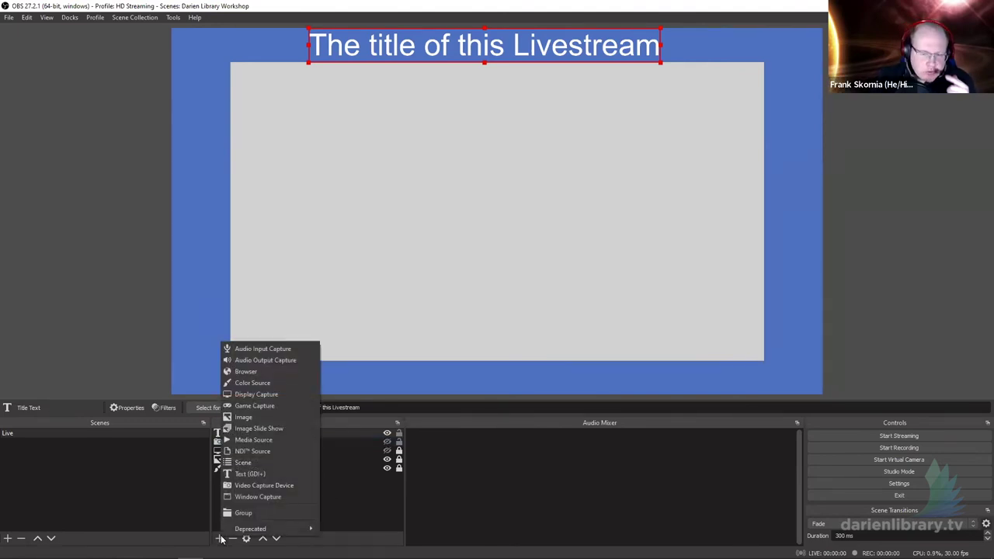
click(247, 473)
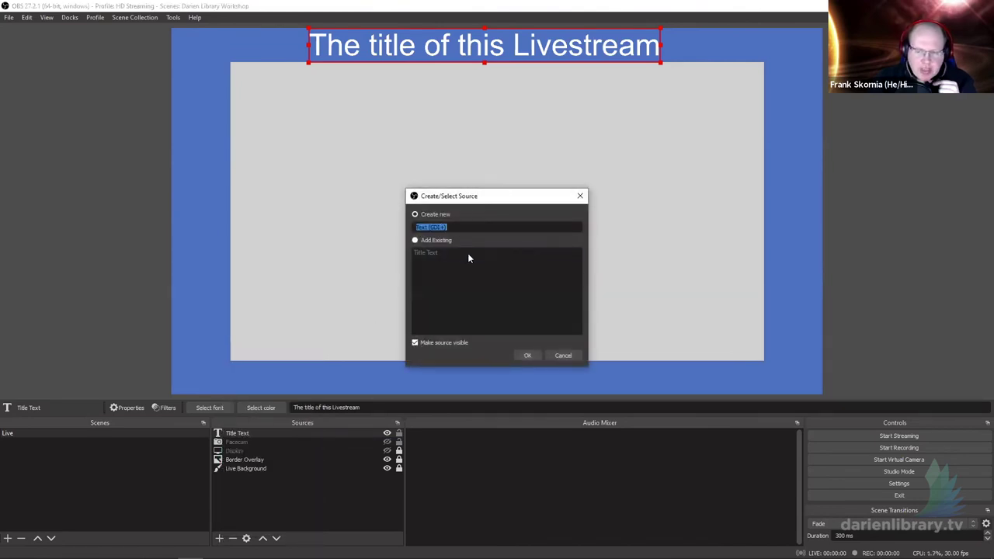
click(525, 354)
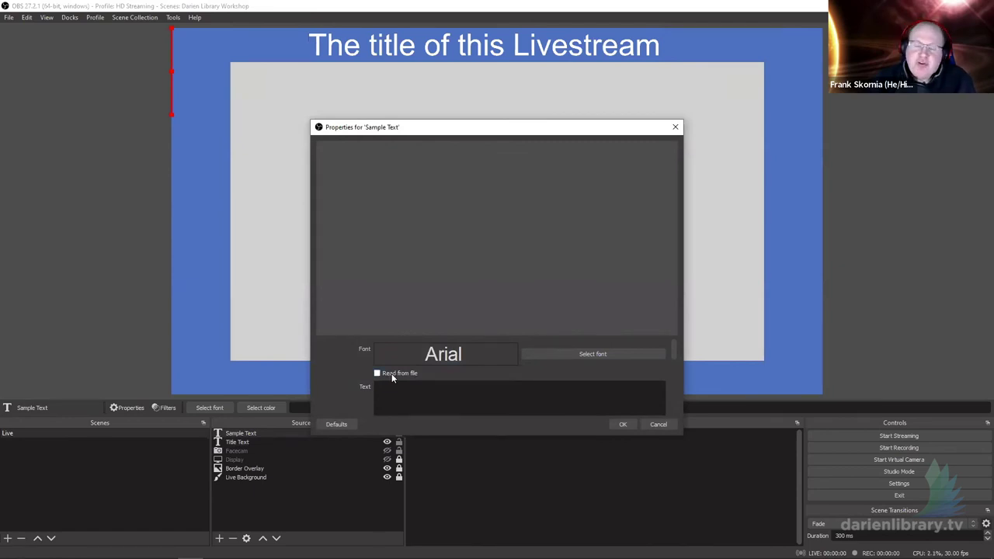
Set the Sample Text source to read from the file OBSSampleTextFile.txt and accept its properties.
click(391, 377)
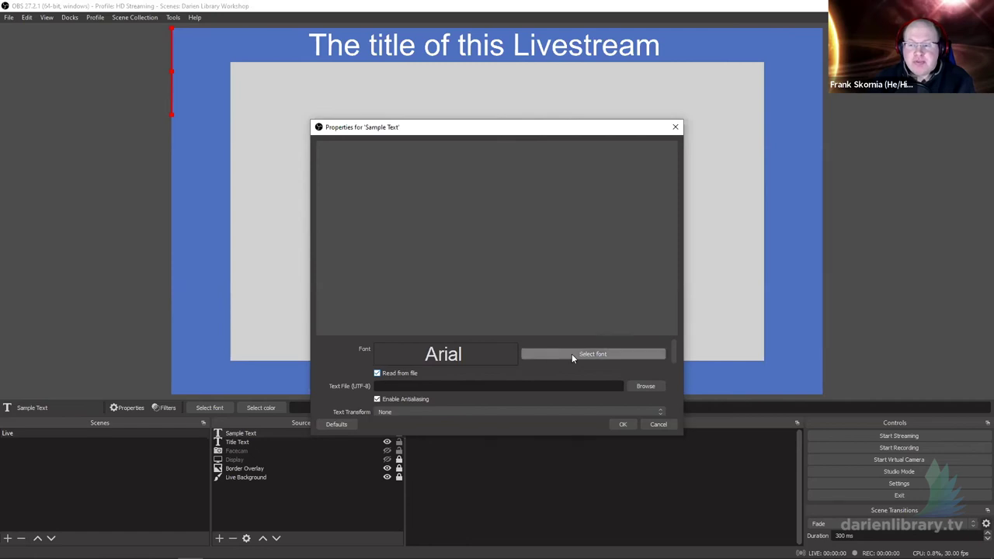
click(644, 386)
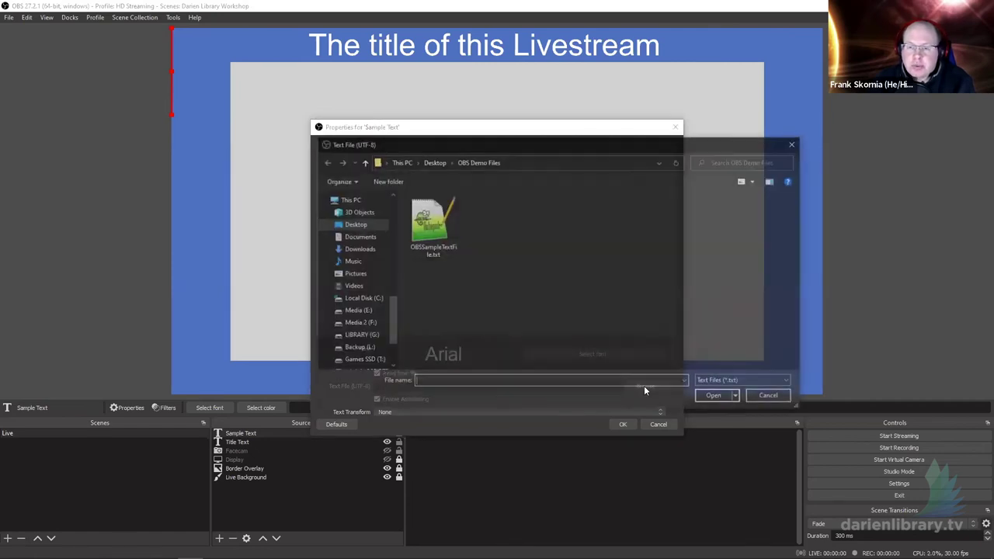
click(445, 237)
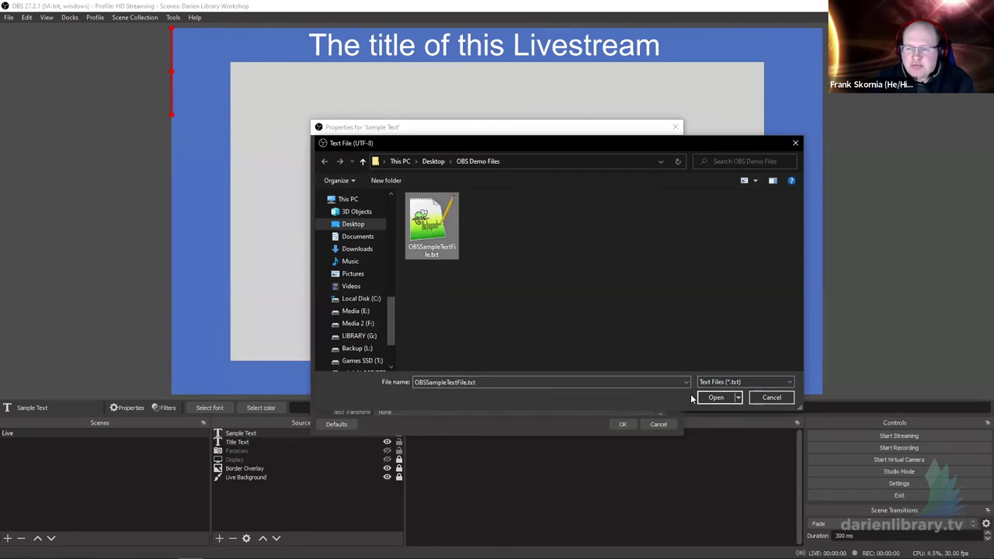
click(722, 400)
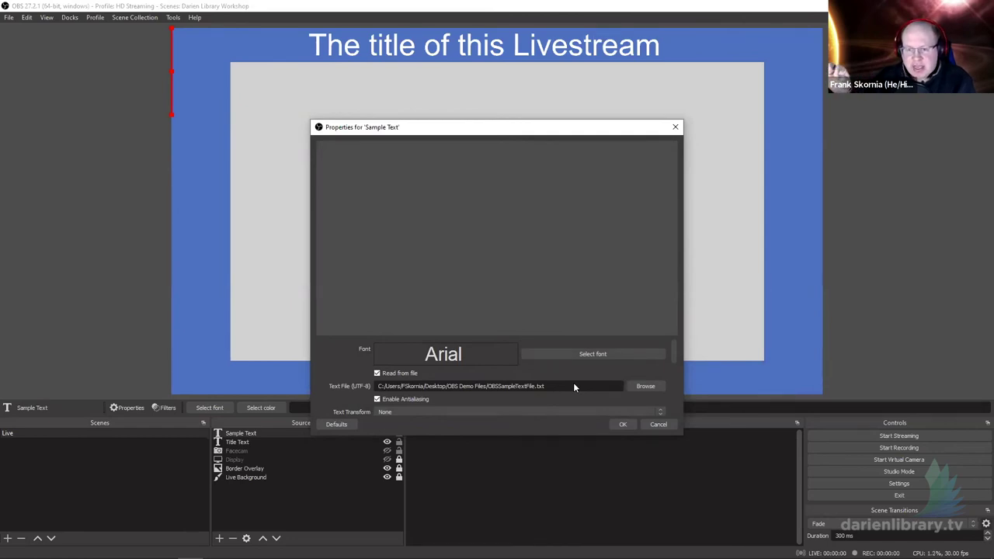
scroll(511, 349, down, 3)
click(624, 425)
Enlarge the Sample Text source's box and move it toward the middle of the canvas.
drag(172, 74, 284, 94)
drag(227, 28, 286, 139)
drag(246, 204, 471, 219)
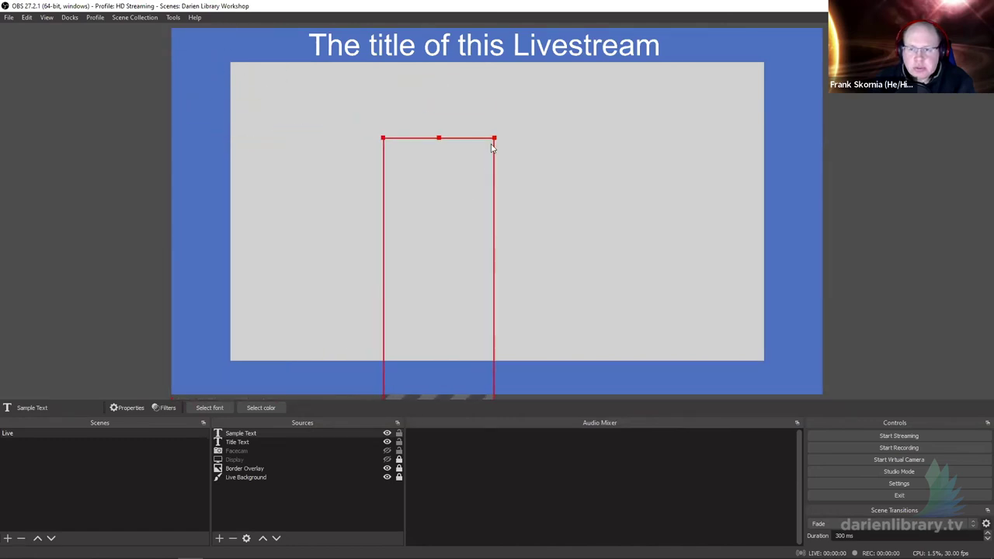
drag(486, 154, 370, 166)
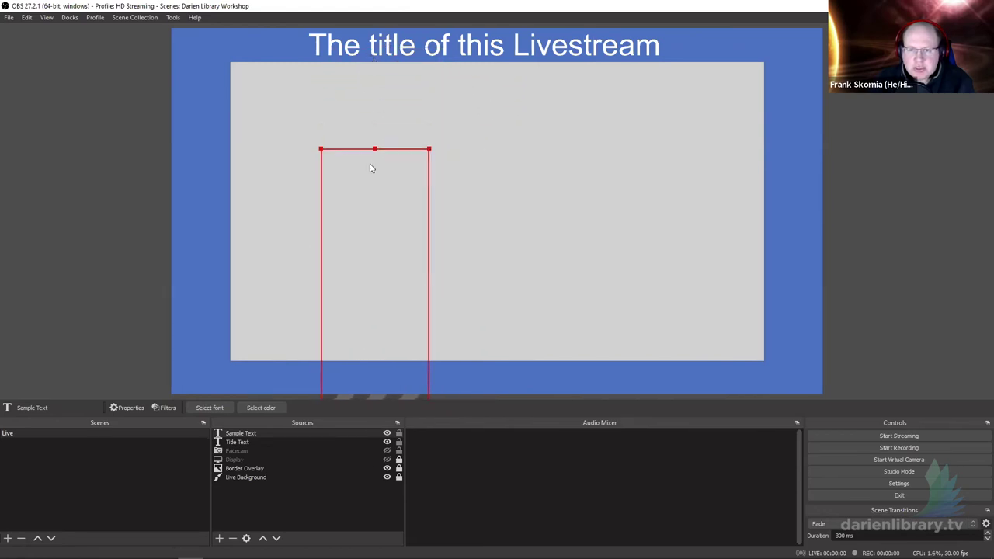
drag(351, 229, 436, 260)
Nudge the Sample Text source to the left, and reposition it near the centre of the gray area.
right_click(265, 429)
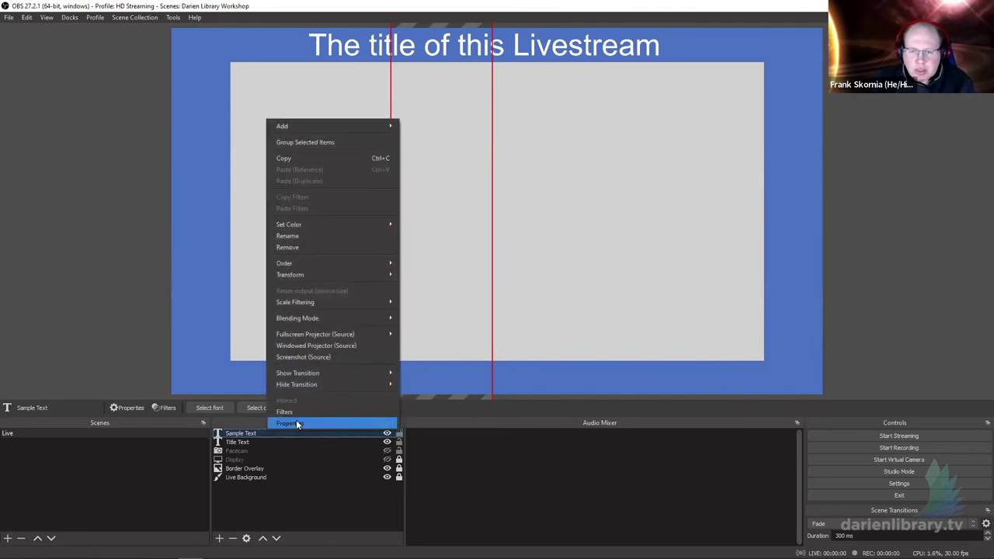
click(255, 434)
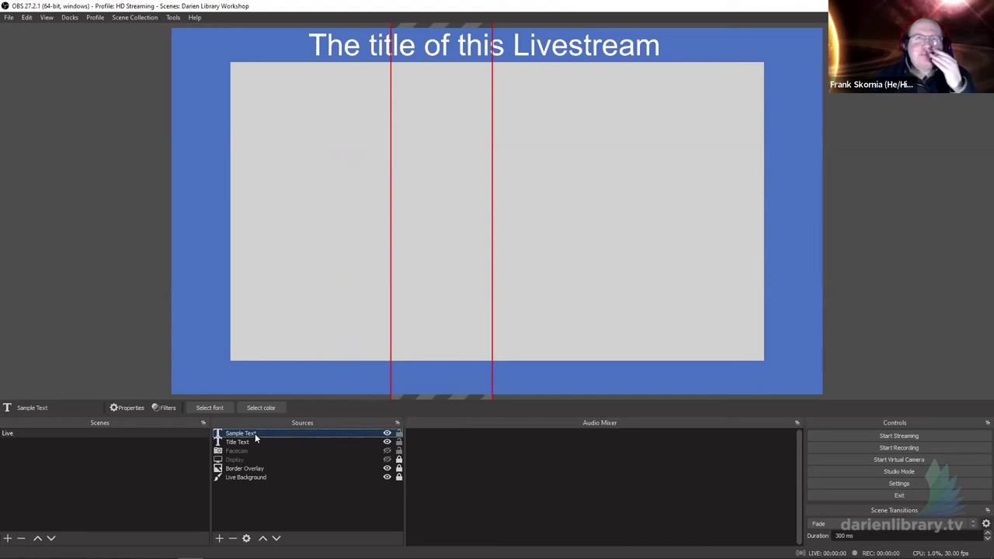
click(432, 288)
key(Left)
key(Left)
key(Left)
key(Left)
key(Left)
key(Left)
key(Left)
key(Left)
key(Left)
key(Left)
key(Left)
key(Left)
key(Left)
key(Left)
key(Left)
key(Left)
key(Left)
key(Left)
key(Left)
key(Left)
key(Left)
key(Left)
key(Left)
key(Left)
key(Left)
key(Left)
key(Left)
key(Left)
key(Left)
key(Left)
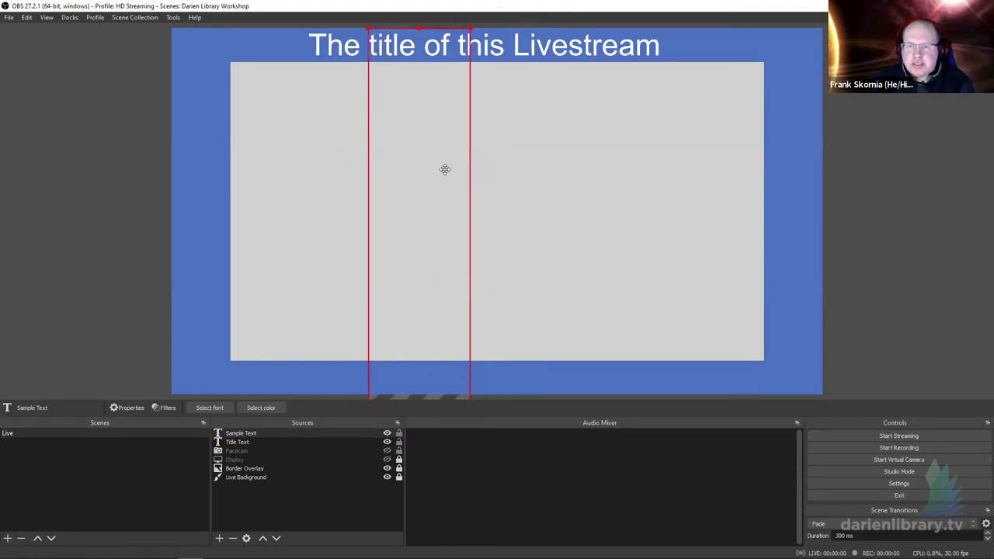
drag(413, 233, 482, 236)
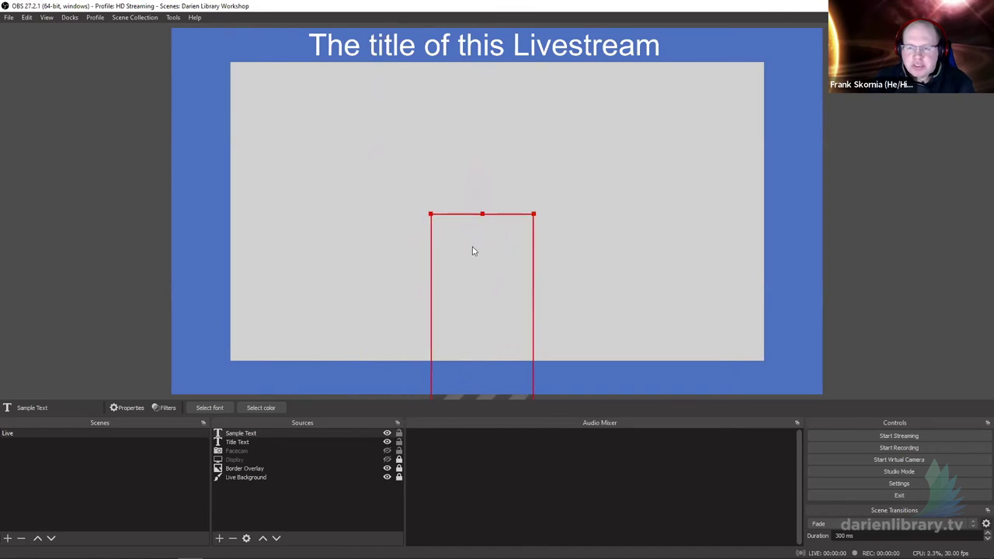
Remove the Sample Text source from the Live scene.
right_click(250, 433)
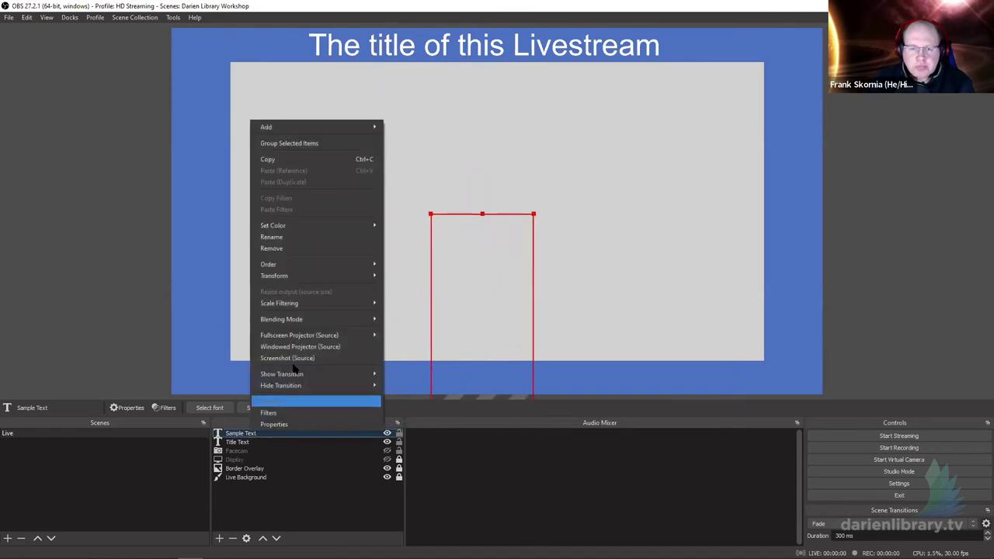
click(296, 248)
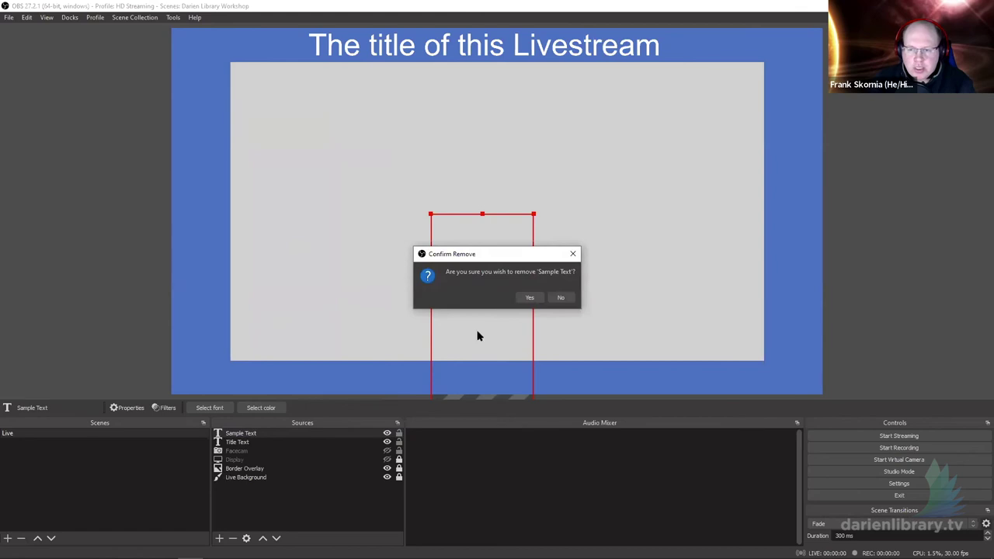
click(531, 299)
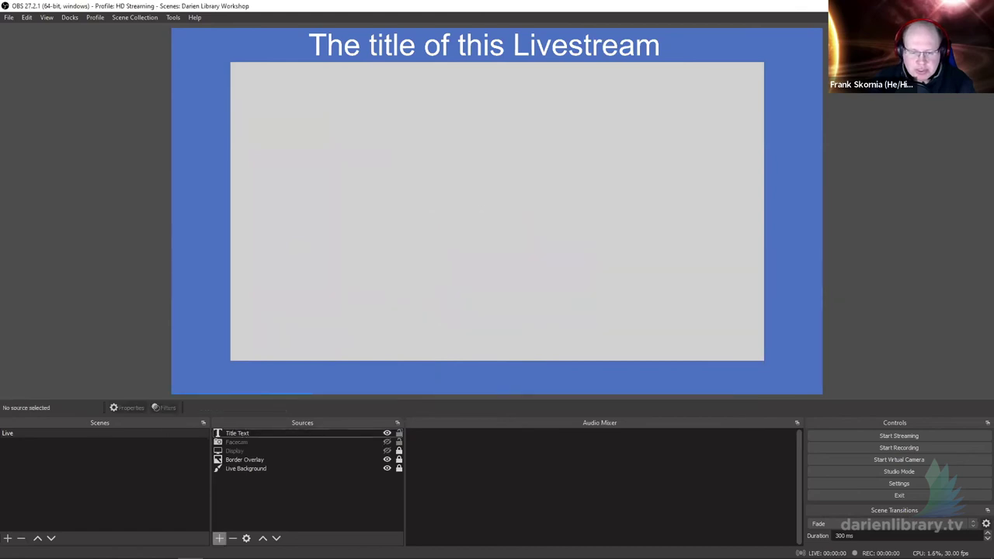
Add a new Text (GDI+) source named Update Text to the Live scene.
click(219, 538)
click(249, 477)
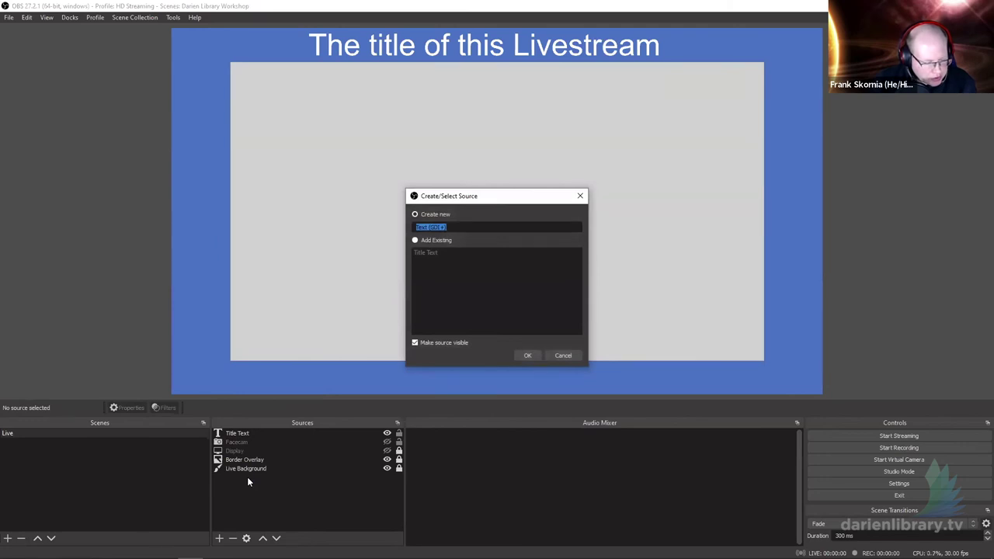
text(Update Text)
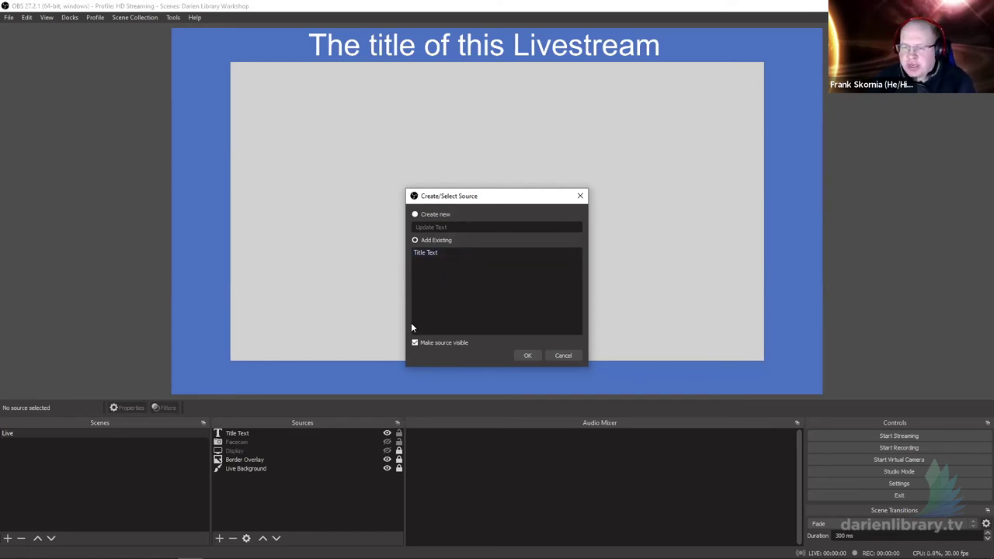
click(526, 356)
Set the Update Text source to read from a file, and browse to OBSSampleTextFile.txt without loading it.
click(380, 375)
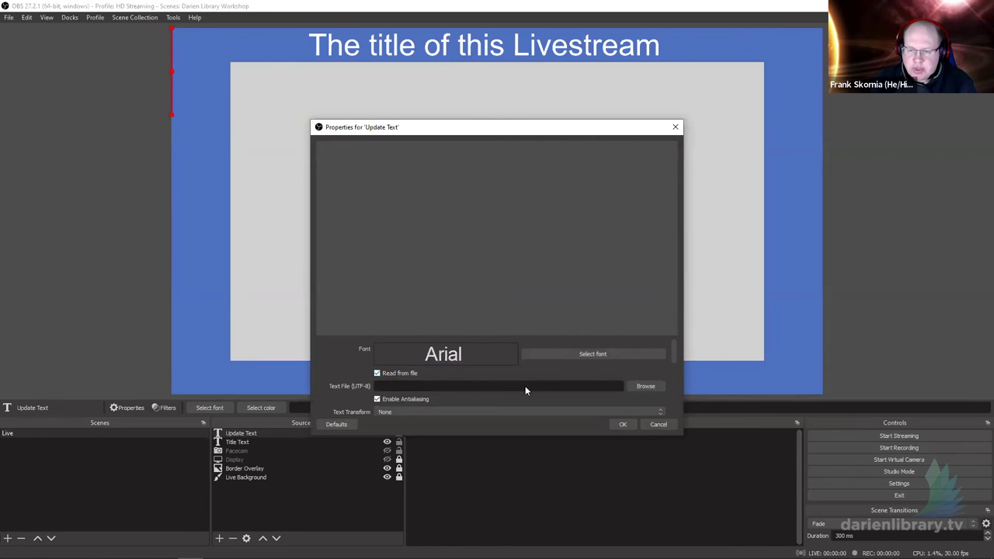
click(639, 386)
click(448, 237)
click(757, 398)
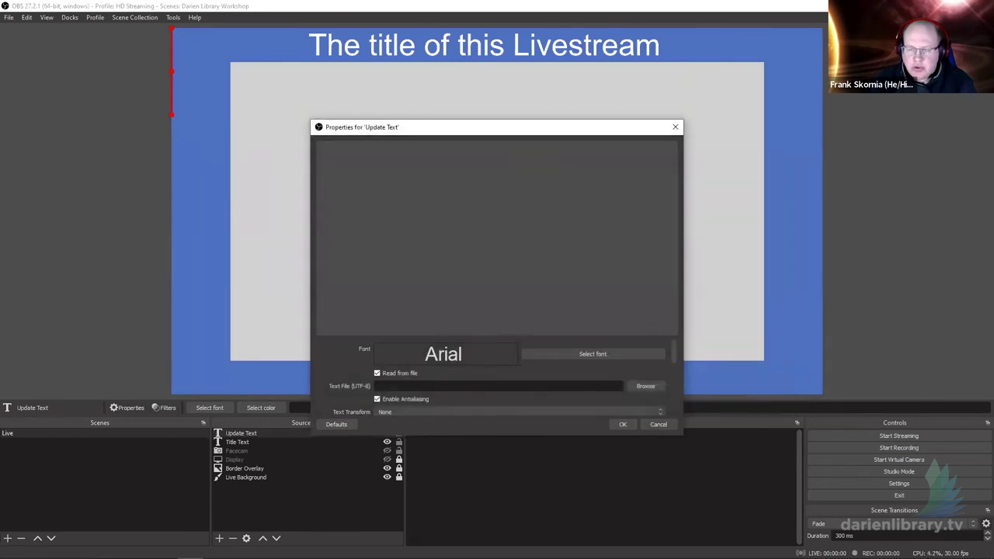
Open OBSSampleTextFile.txt from the OBS Demo Files folder in Notepad++, enter "This is sample text", save it and close the editor.
click(139, 533)
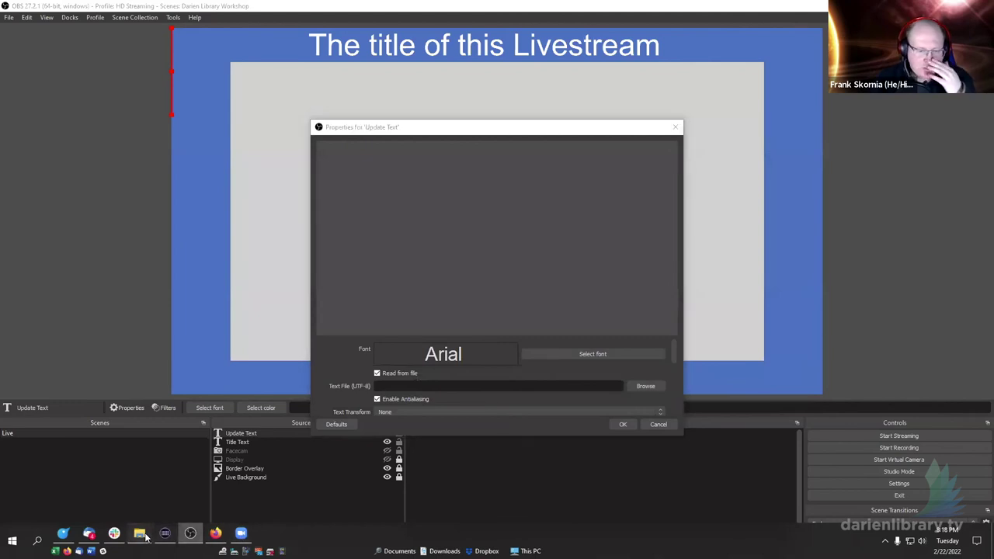
click(181, 490)
click(558, 275)
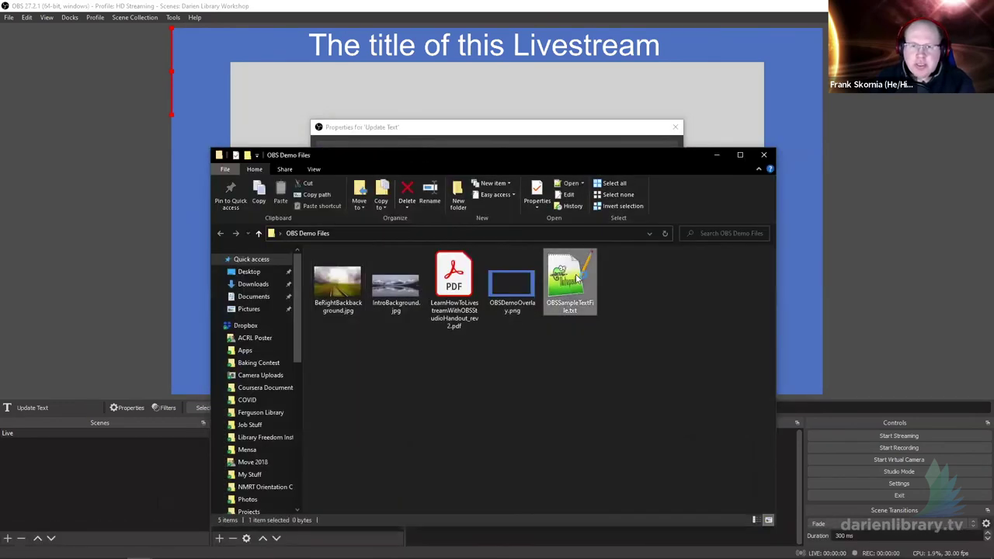
double_click(553, 272)
text(This is sample text)
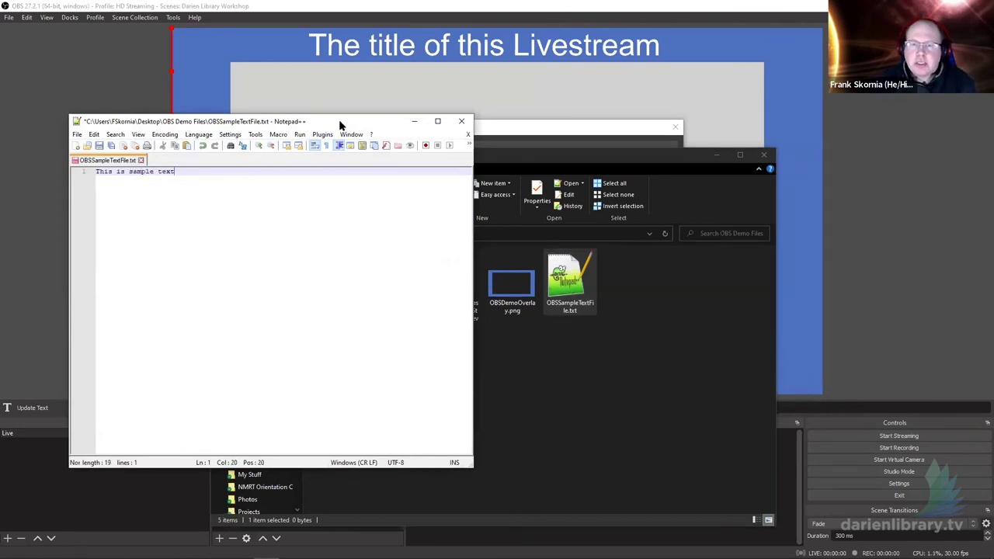
key(ctrl+s)
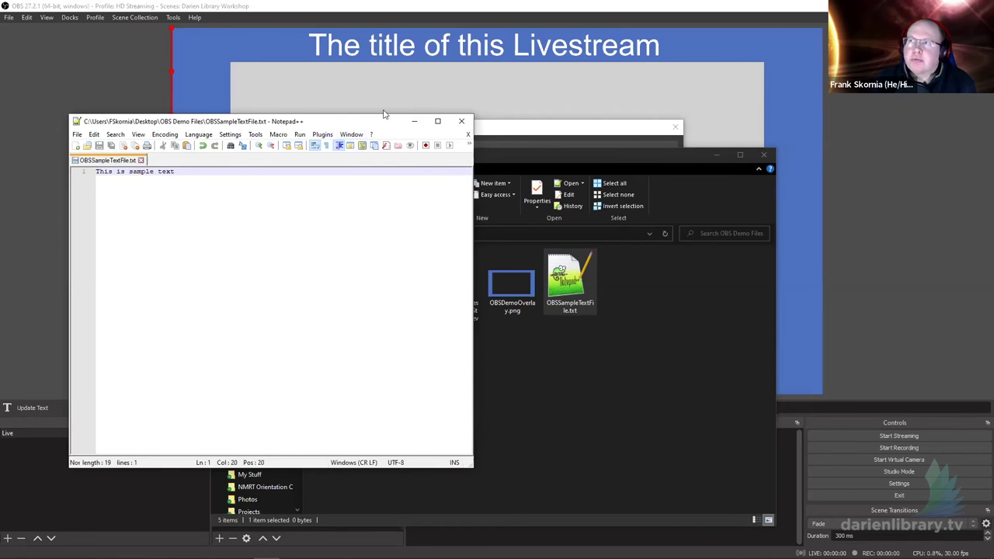
click(462, 121)
Return to the Update Text properties and load OBSSampleTextFile.txt as the source's text file.
click(513, 125)
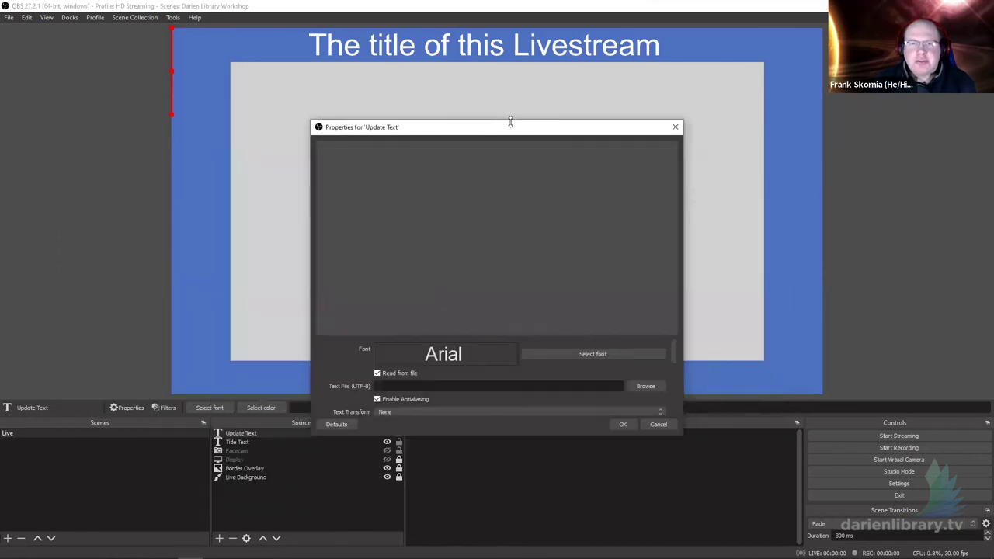
click(662, 386)
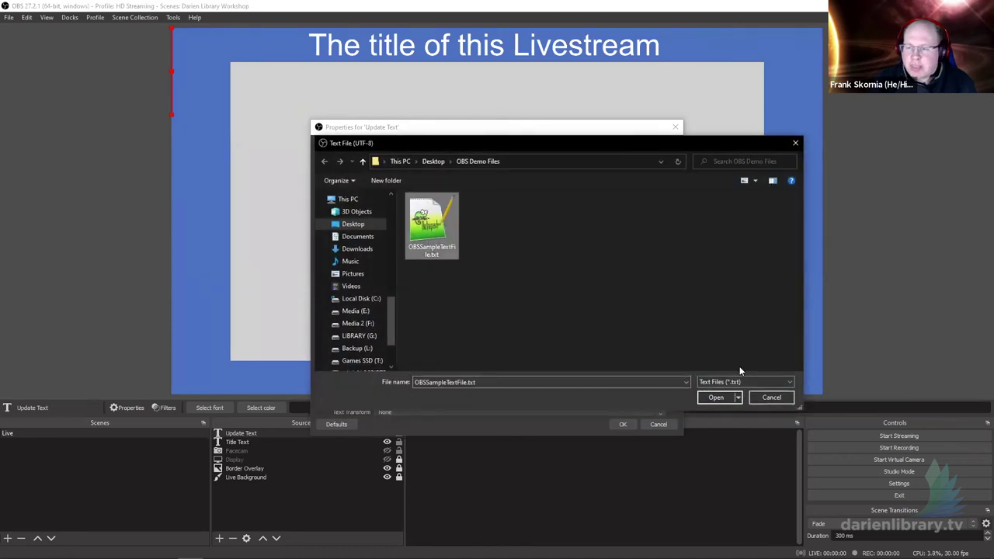
click(716, 398)
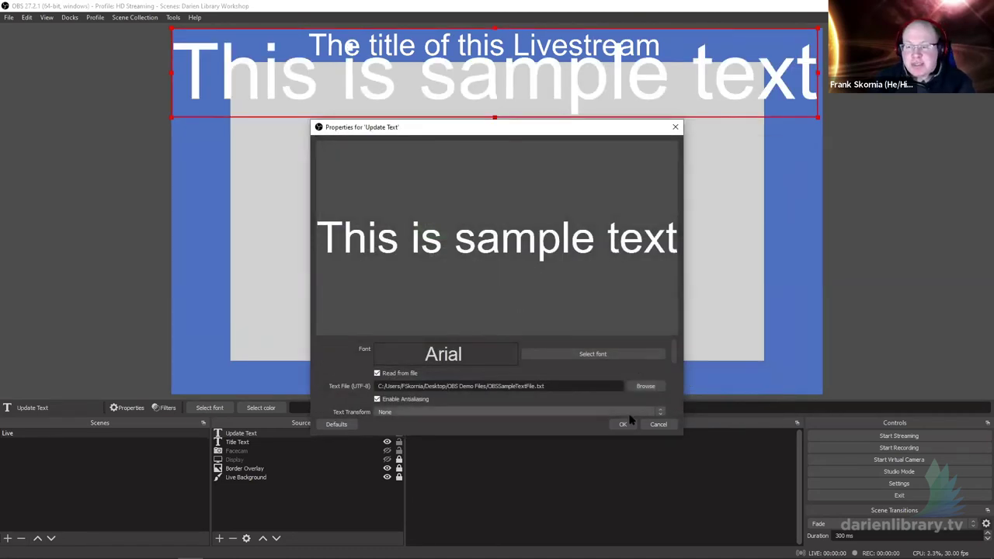
Check the font options without changing them, set the Update Text colour to black (#000000), and accept the properties.
click(564, 354)
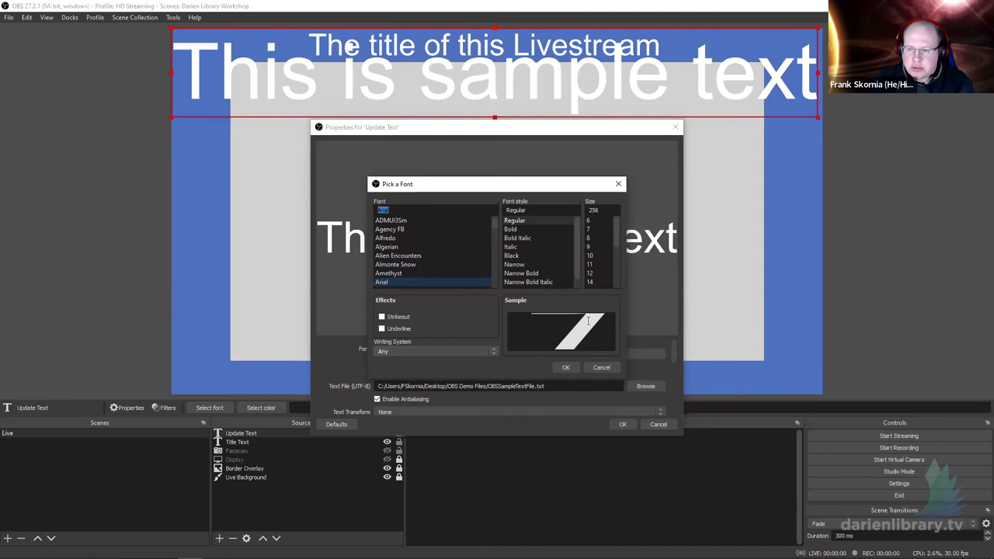
click(603, 368)
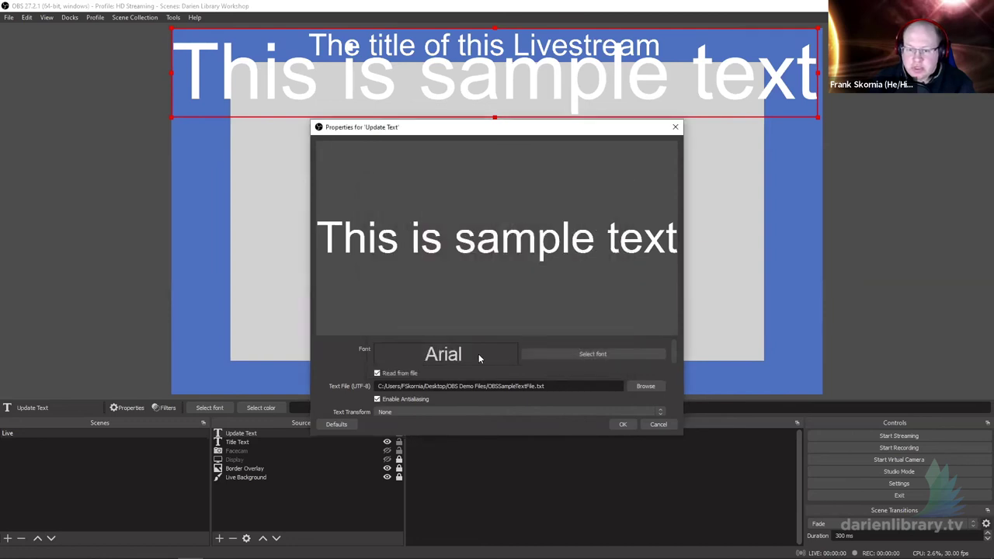
scroll(478, 353, down, 2)
click(554, 375)
click(375, 205)
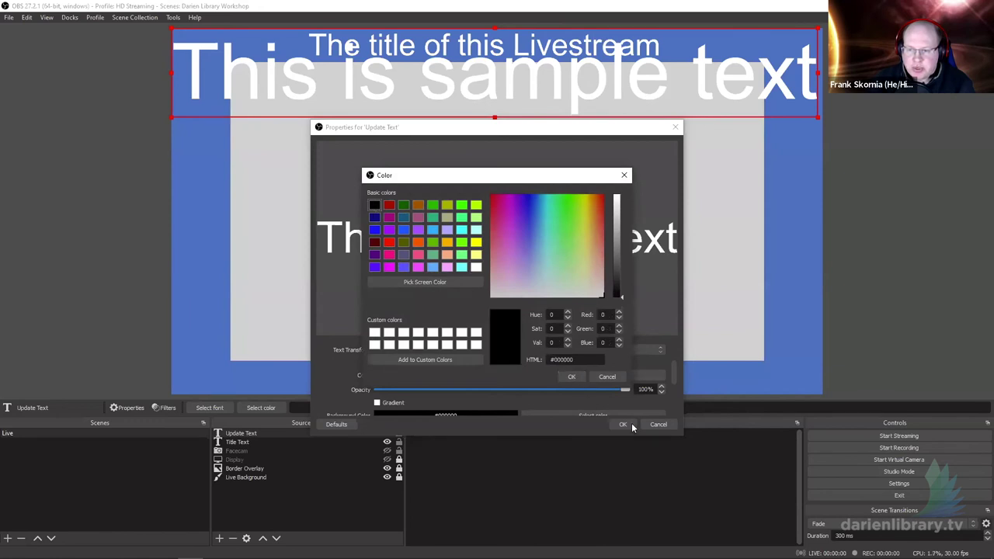
click(575, 377)
click(623, 424)
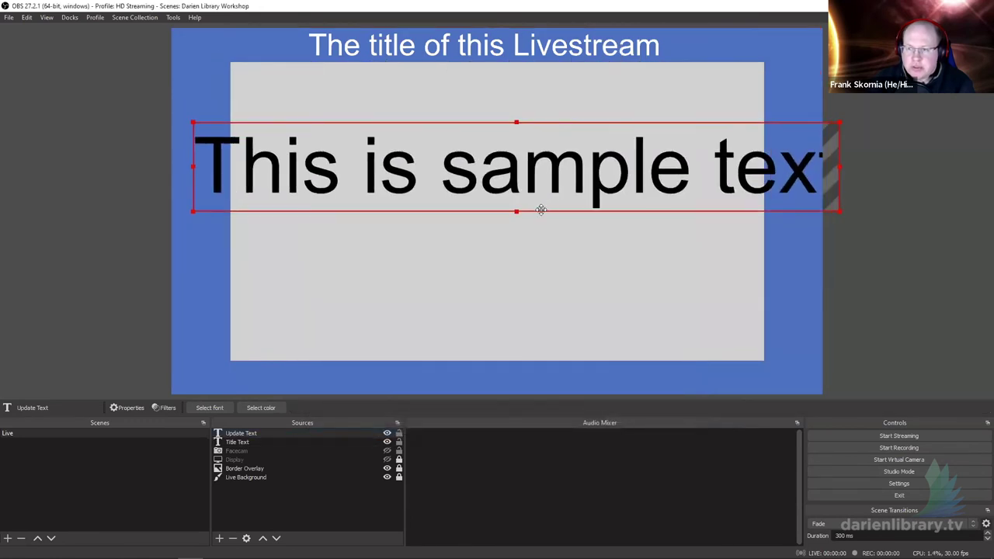
Move and scale the Update Text source so it fits inside the gray area below the title.
drag(786, 197, 561, 213)
click(515, 224)
click(392, 183)
drag(392, 183, 498, 185)
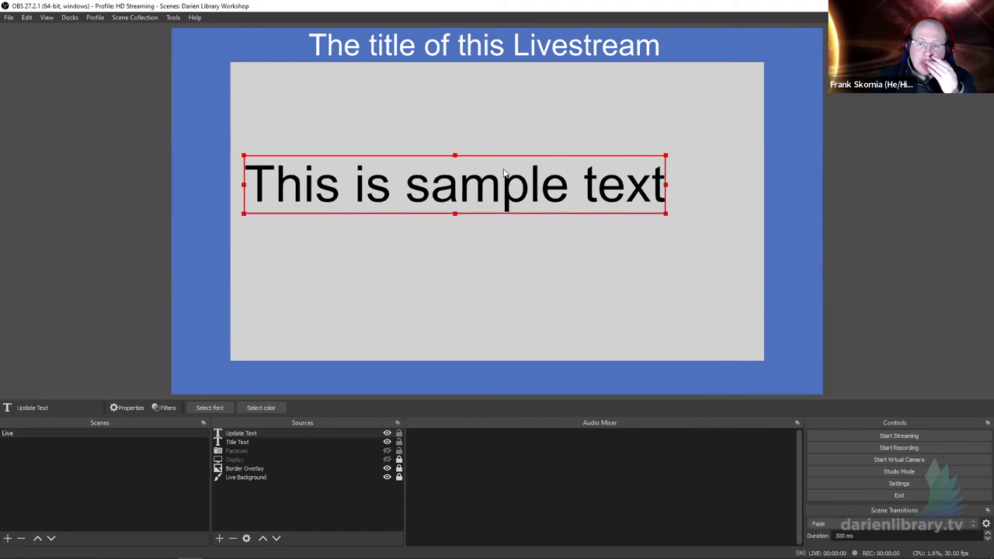
drag(667, 184, 705, 178)
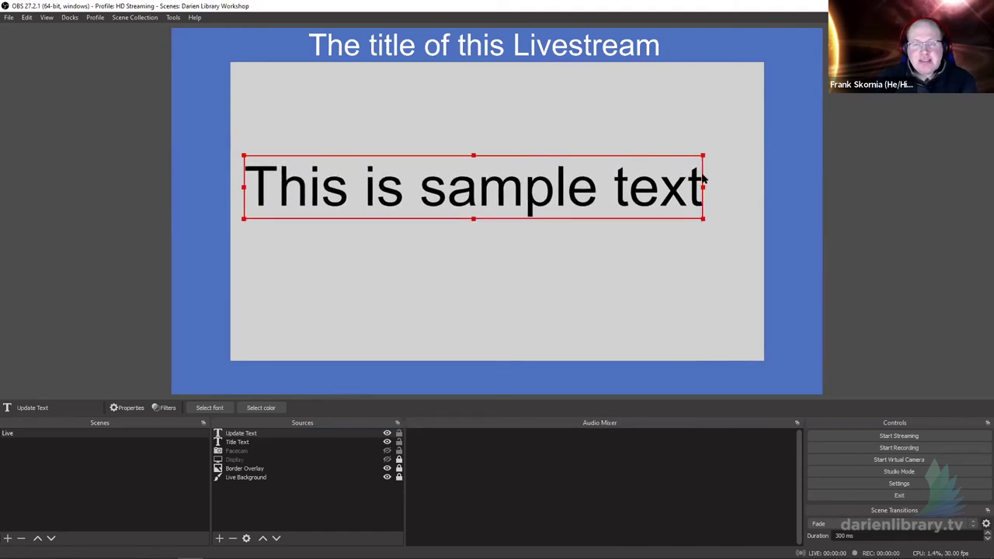
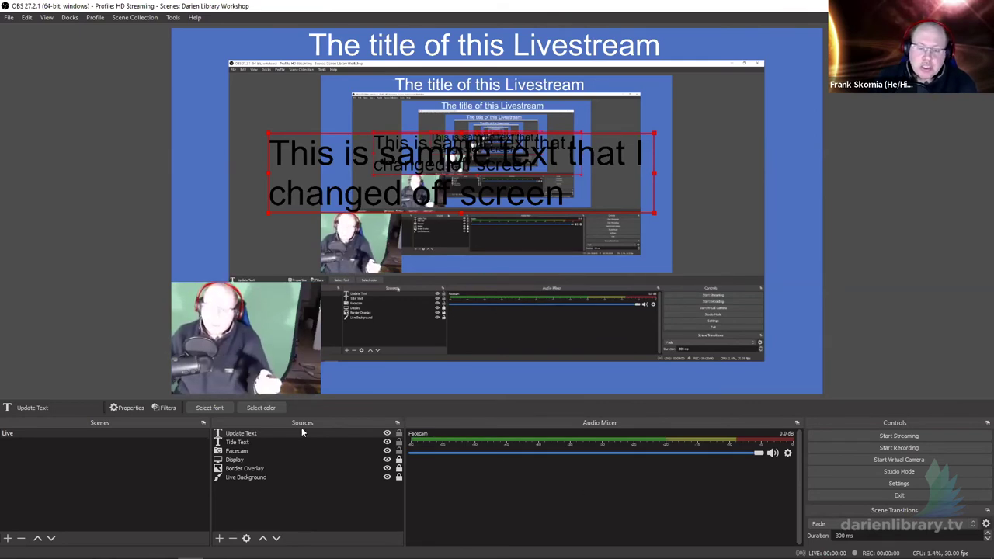
Add a new Audio Input Capture source named "Microphone" to the Live scene.
click(218, 539)
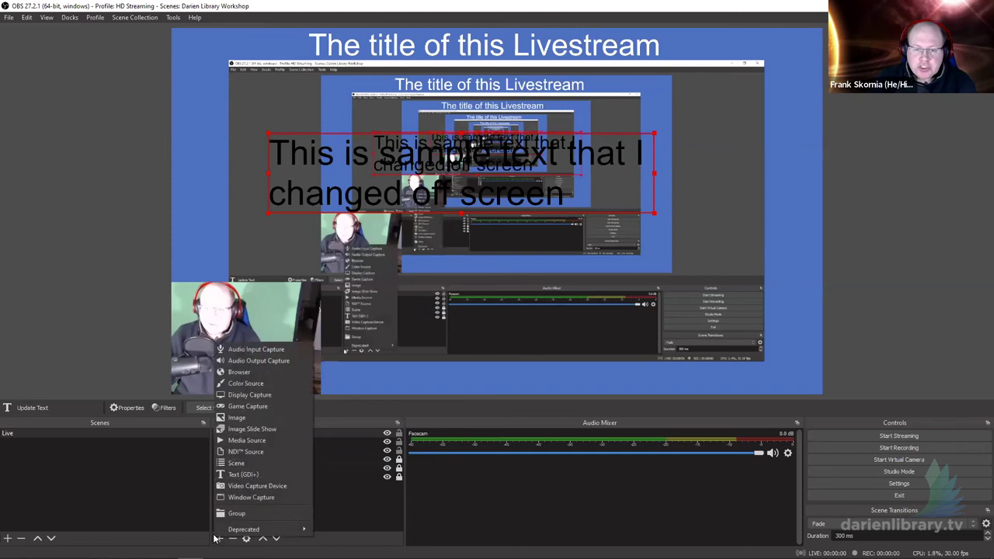
click(249, 353)
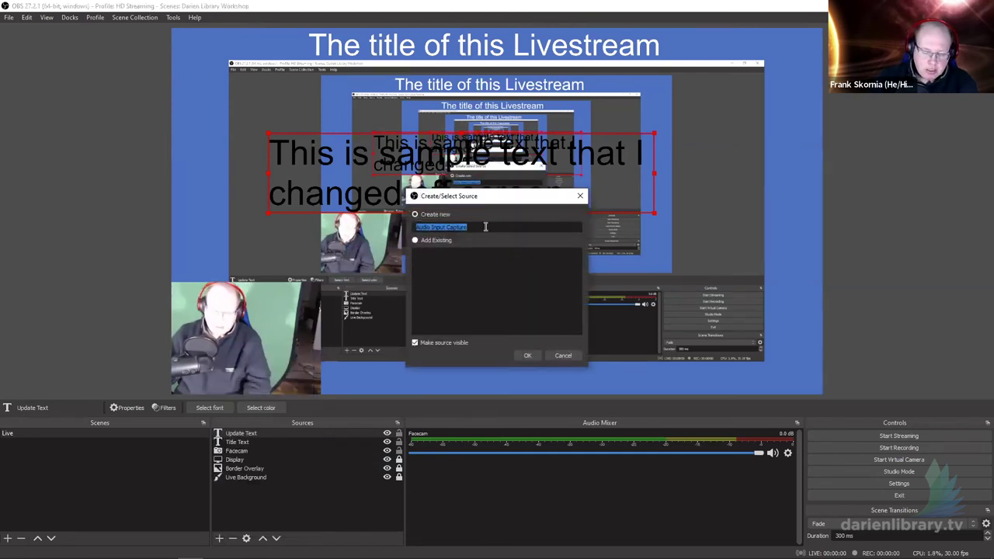
text(Microp)
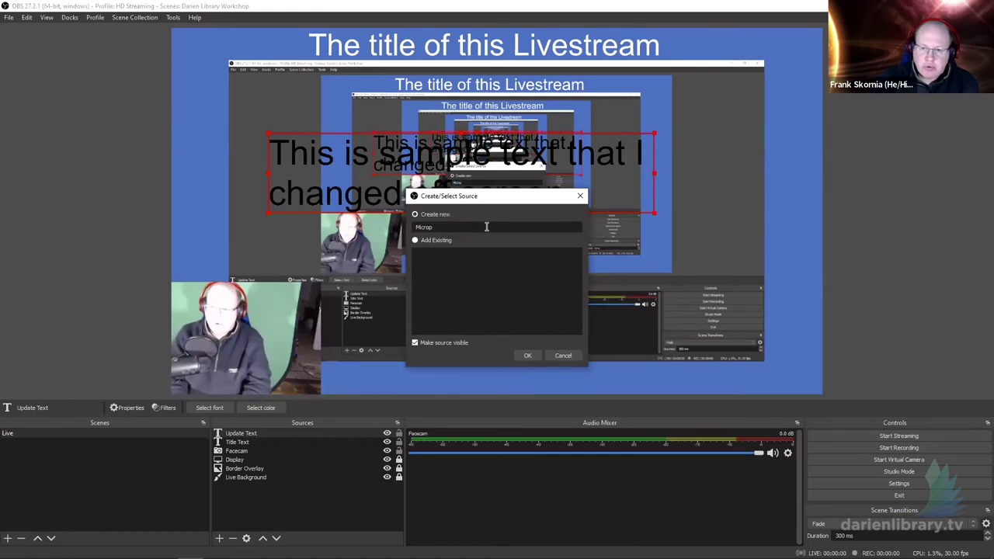
text(hone)
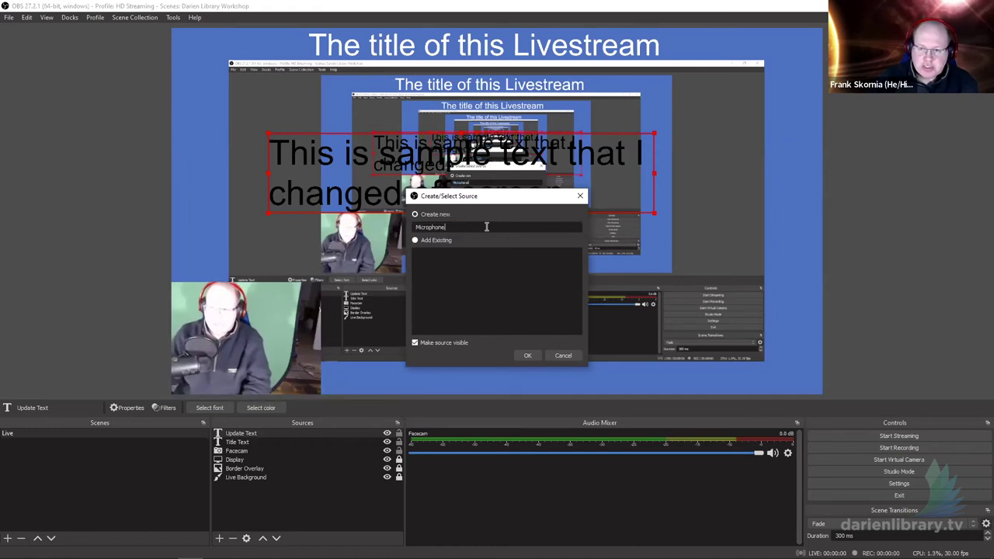
click(528, 355)
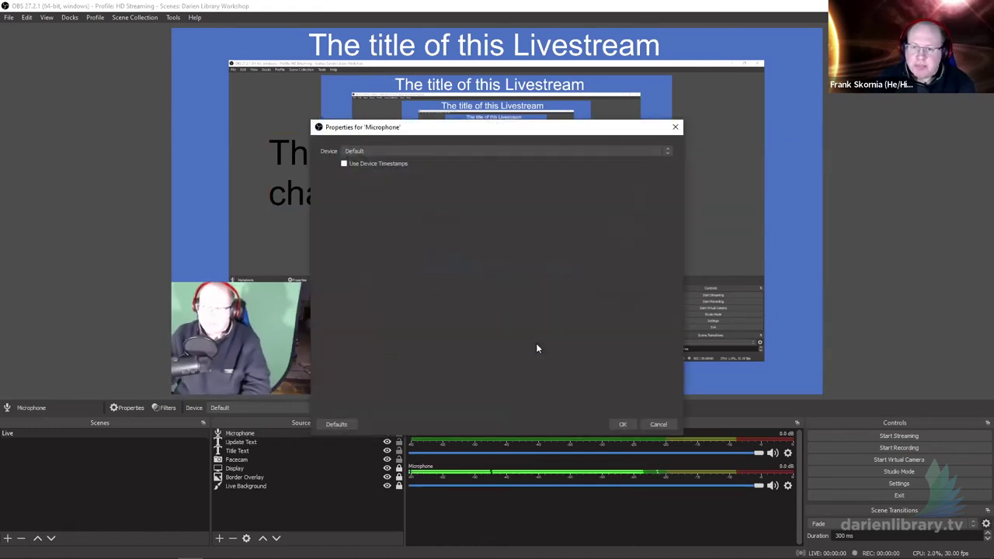
Set the Microphone source's device to Microphone (Yeti Classic), accept the properties, and lower its mixer volume to about -4.2 dB.
click(412, 153)
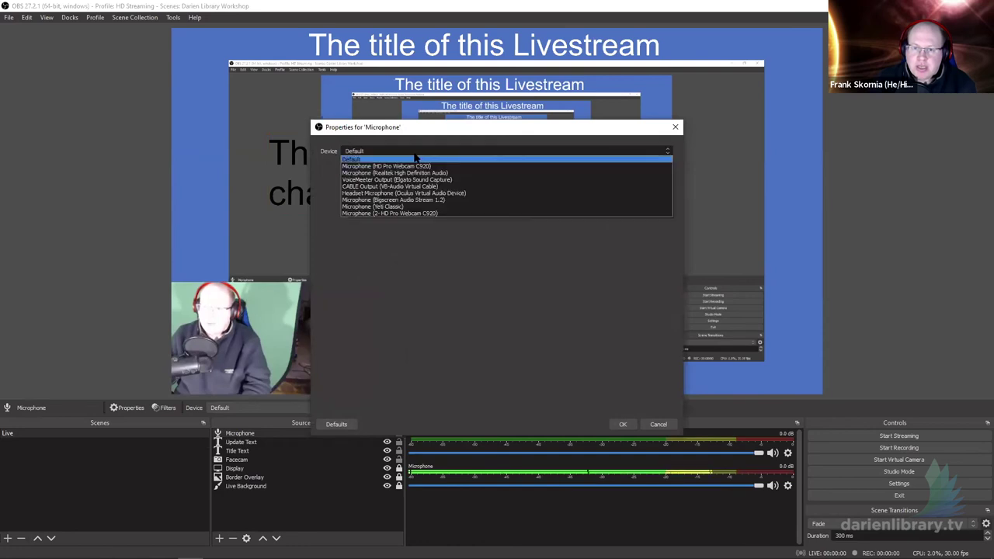
click(391, 207)
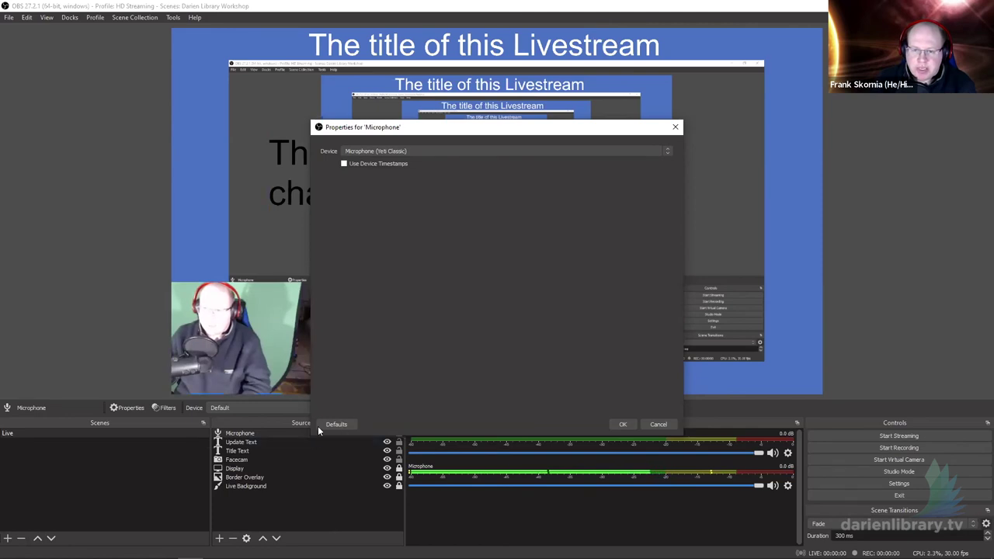
click(623, 424)
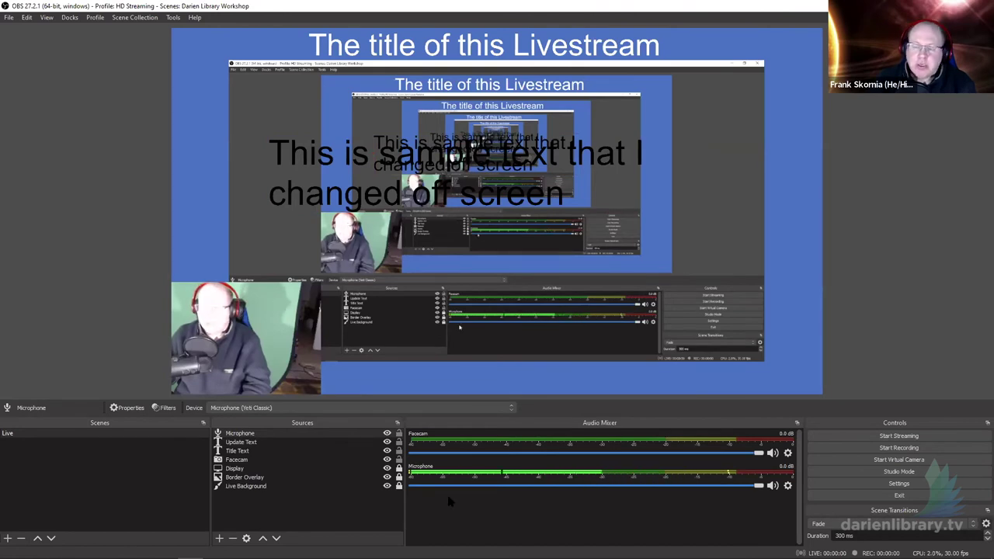
drag(759, 486, 696, 489)
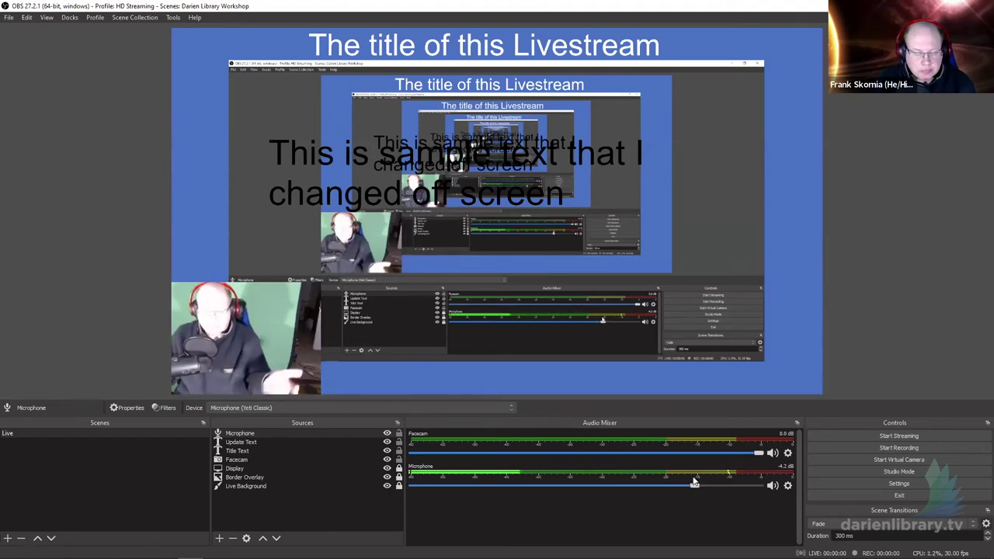
Create a new scene named "Be Right Back", check the switch to the Live scene, and return to the new scene.
click(6, 539)
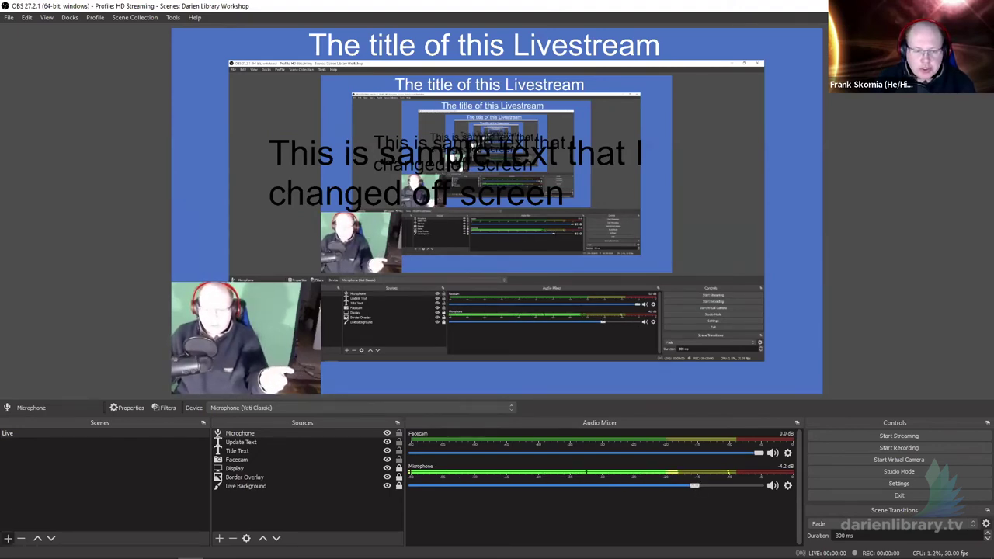
text(Be Right Ba)
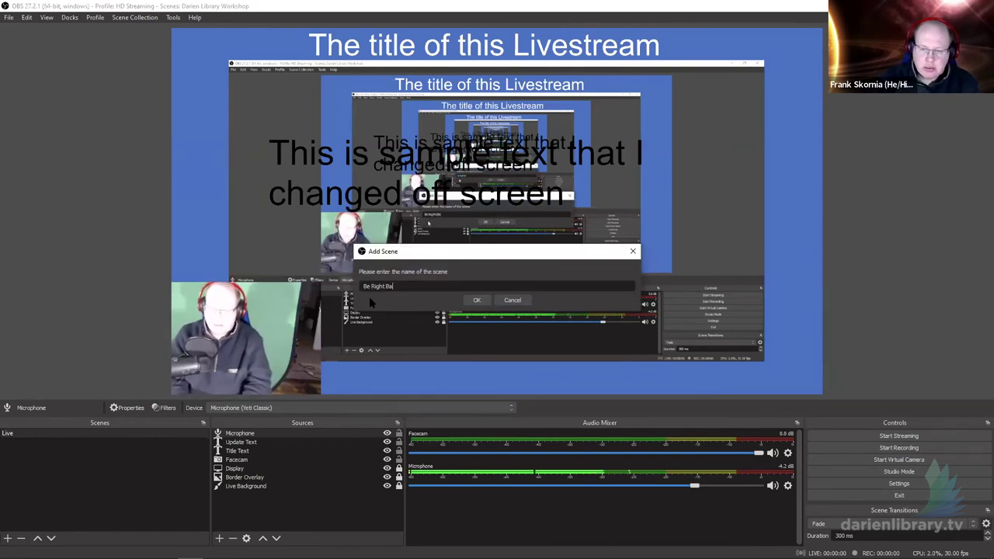
text(ck)
click(475, 300)
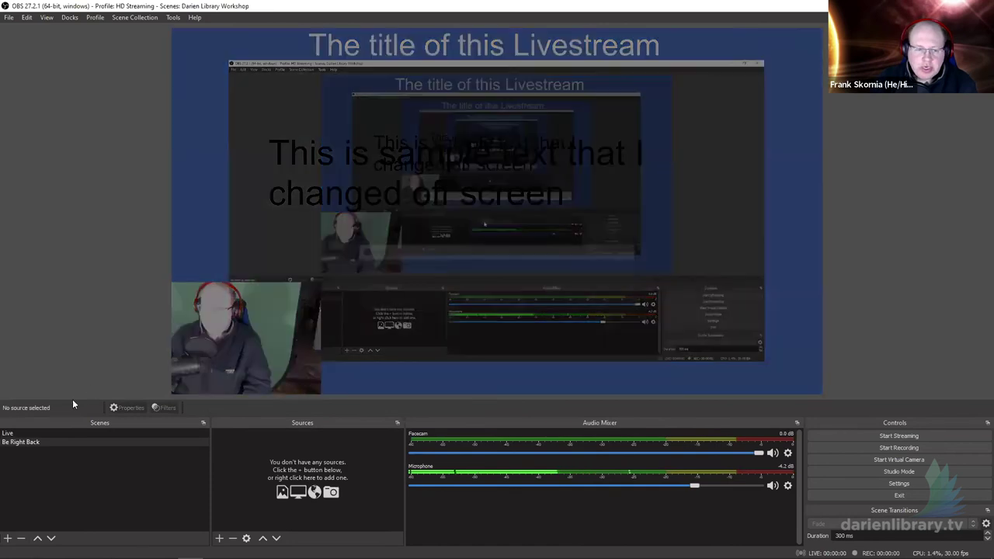
click(23, 434)
click(25, 443)
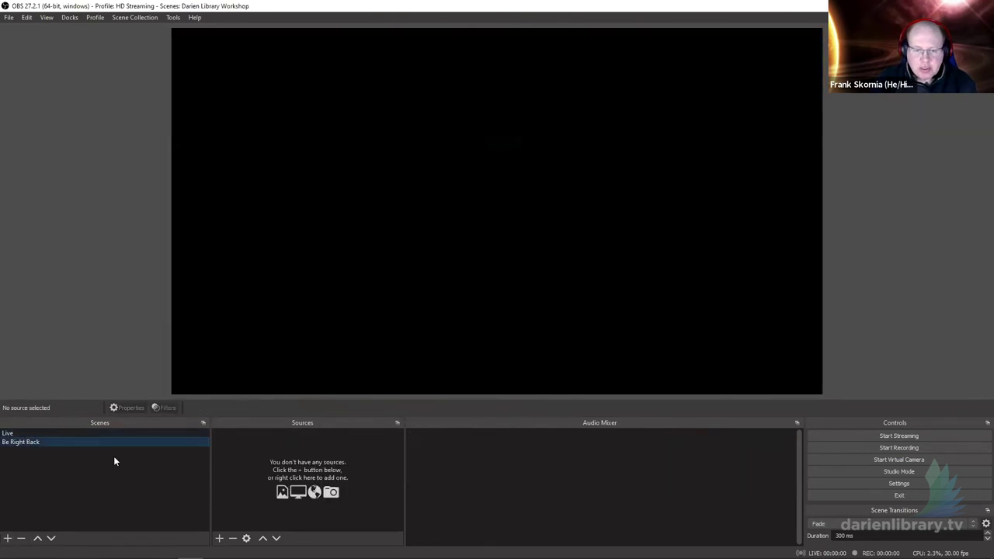
Add a new Image source named "Background Image" to the Be Right Back scene.
click(219, 538)
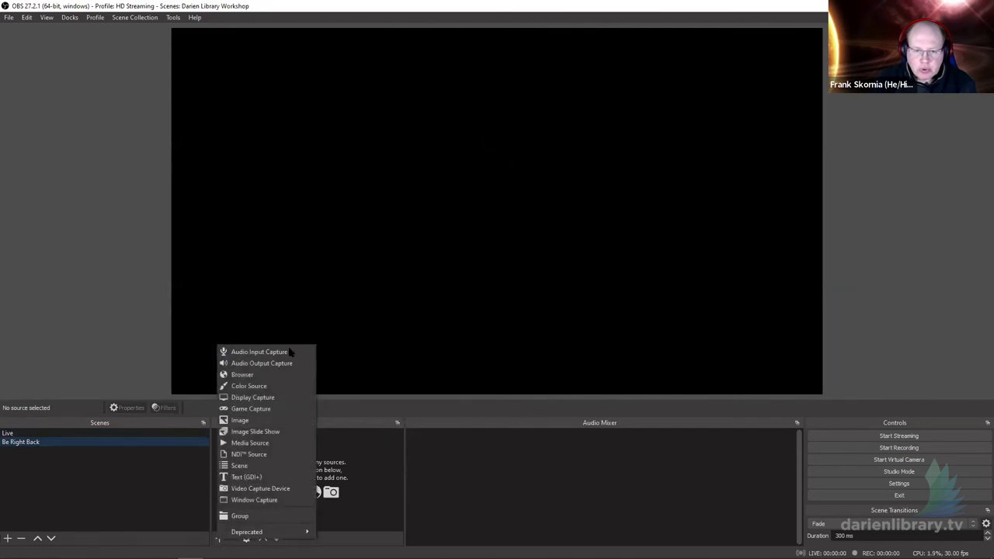
click(268, 431)
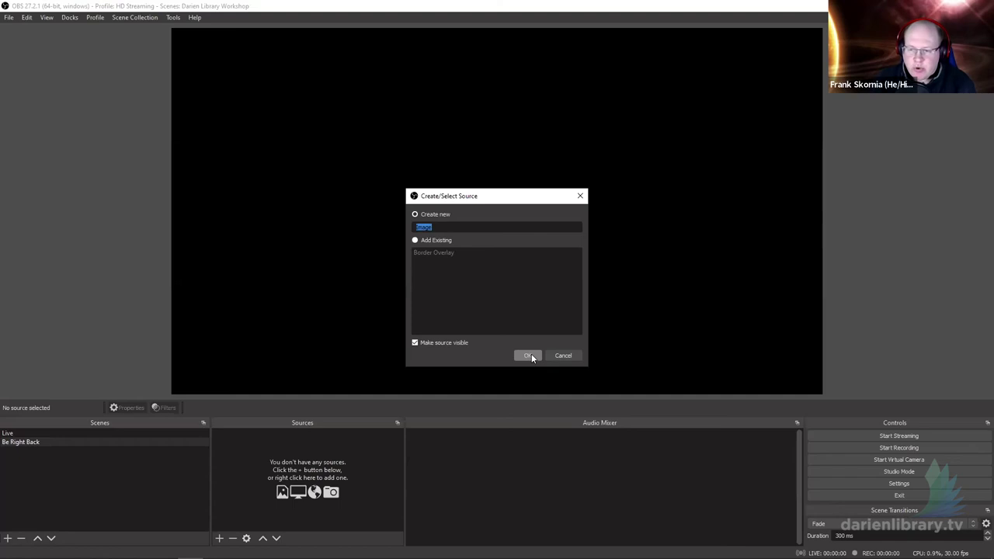
text(Ba)
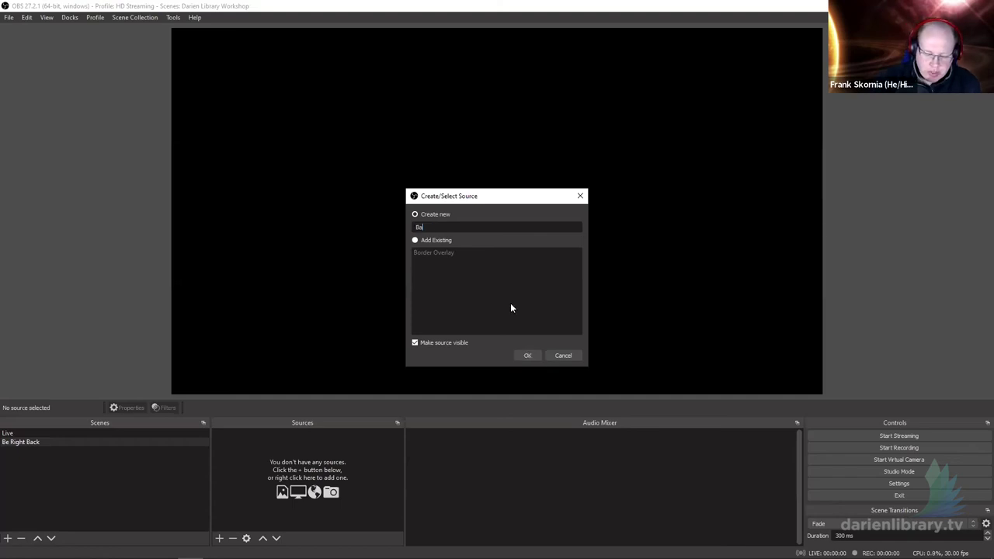
text(ckground Image)
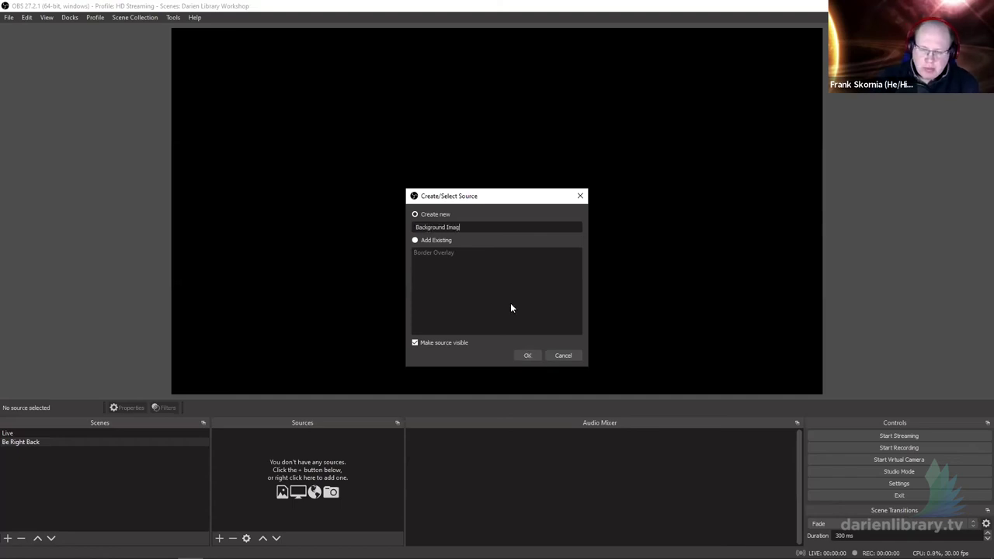
click(526, 356)
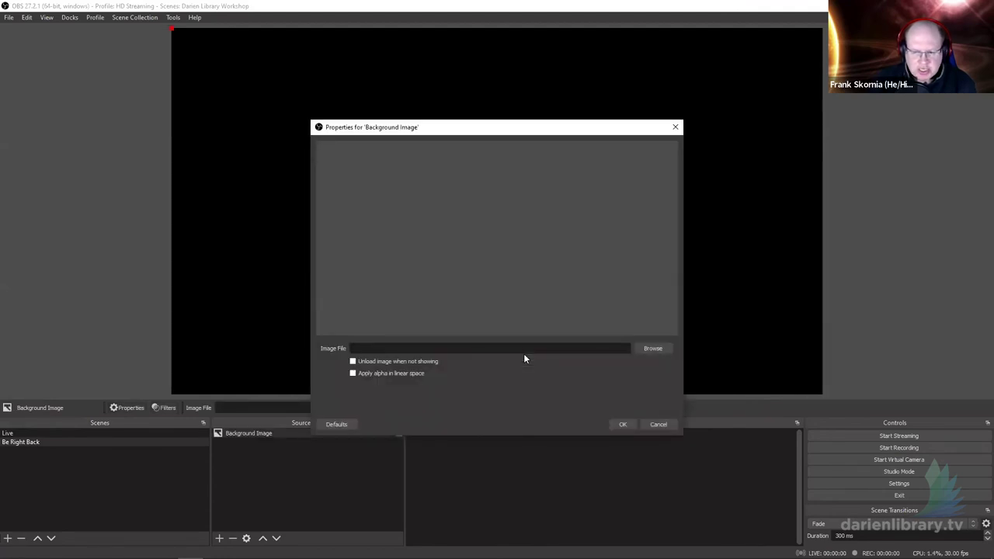
Load BeRightBackbackground.jpg from the OBS Demo Files folder as the Background Image's file and accept the properties.
click(654, 348)
click(482, 249)
click(432, 231)
click(704, 399)
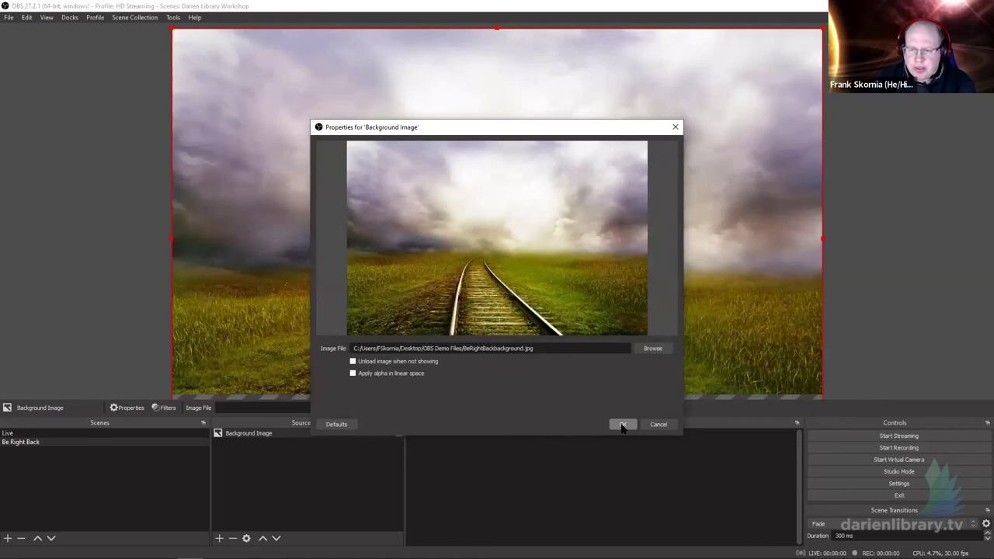
click(622, 425)
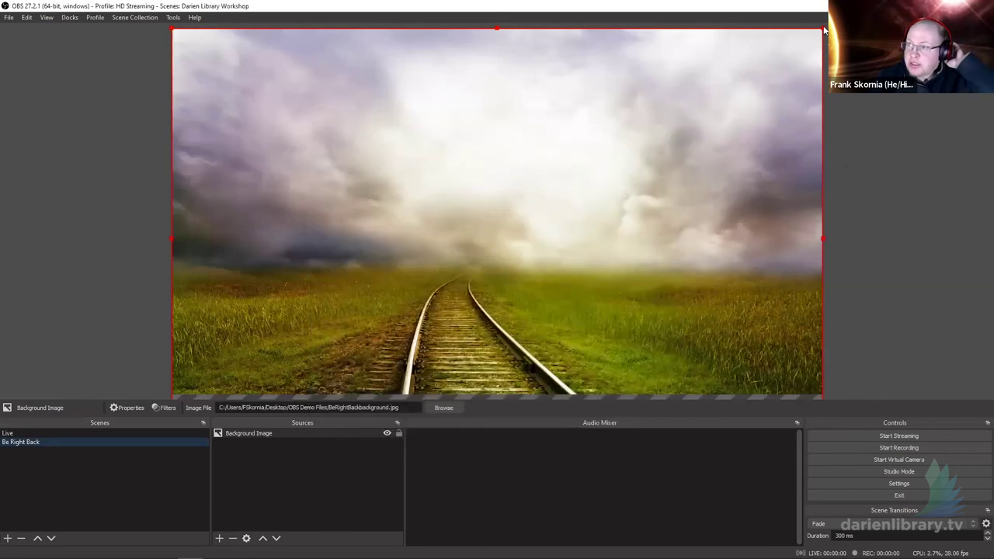
Scale down the Background Image on the canvas, and apply the Fit to screen transform to it.
drag(823, 30, 627, 101)
drag(545, 140, 545, 66)
right_click(419, 206)
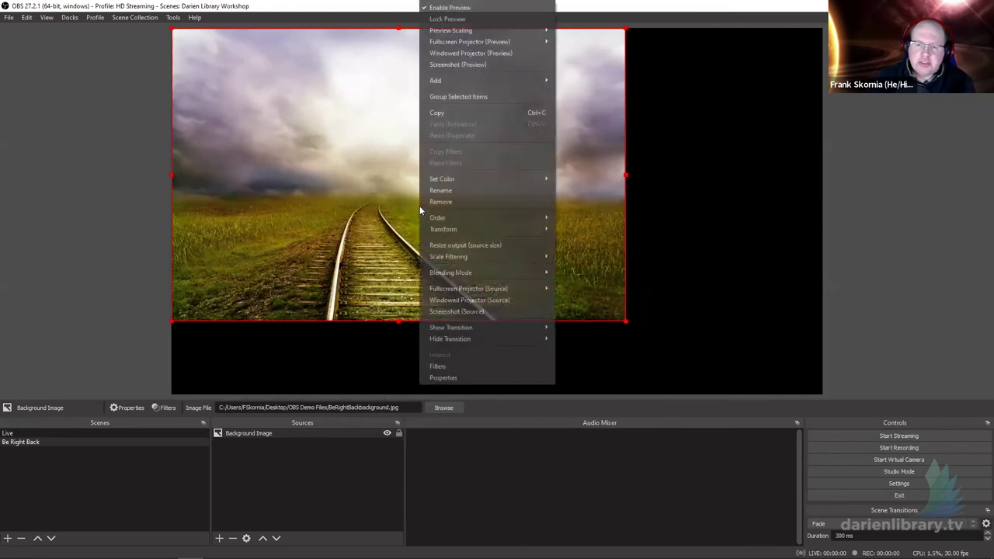
mouse_move(449, 229)
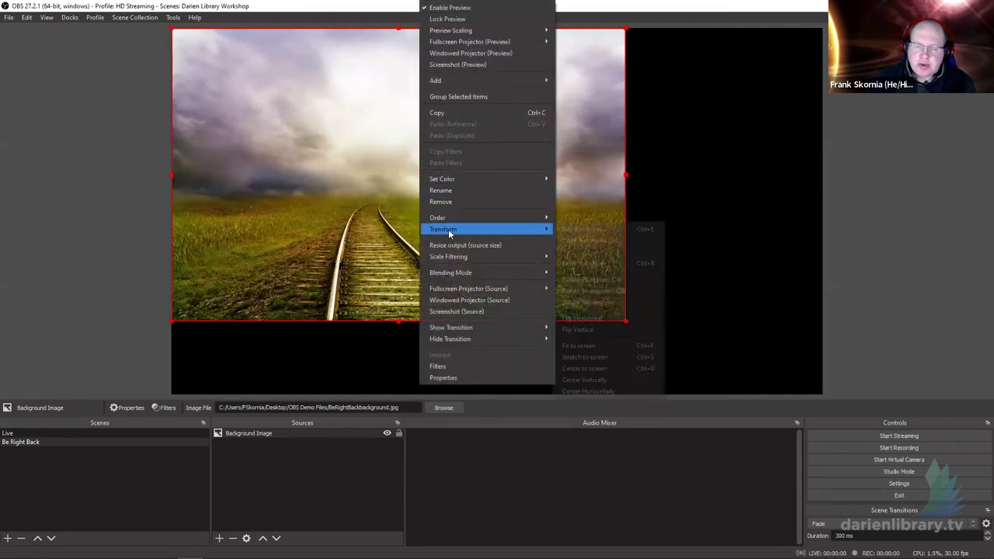
click(594, 349)
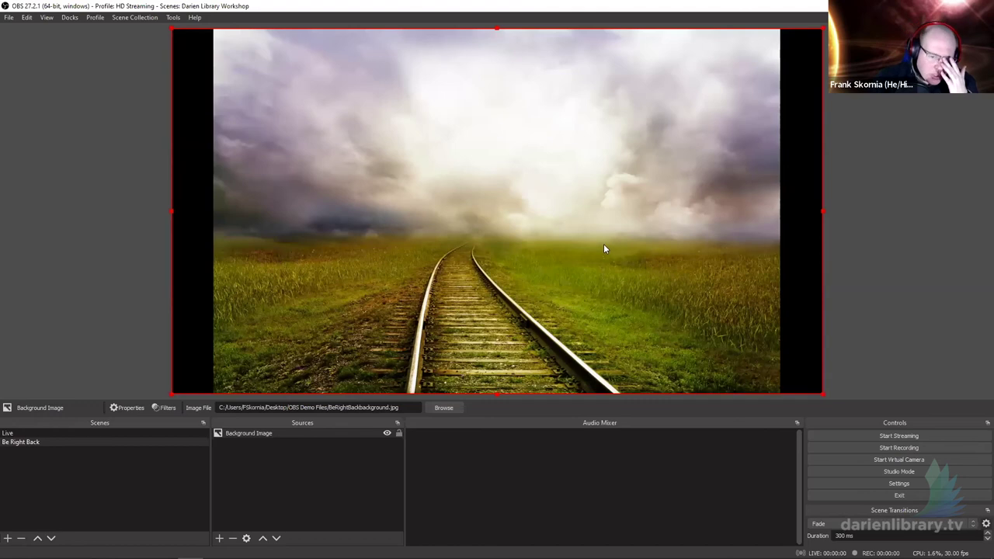
drag(393, 171, 499, 181)
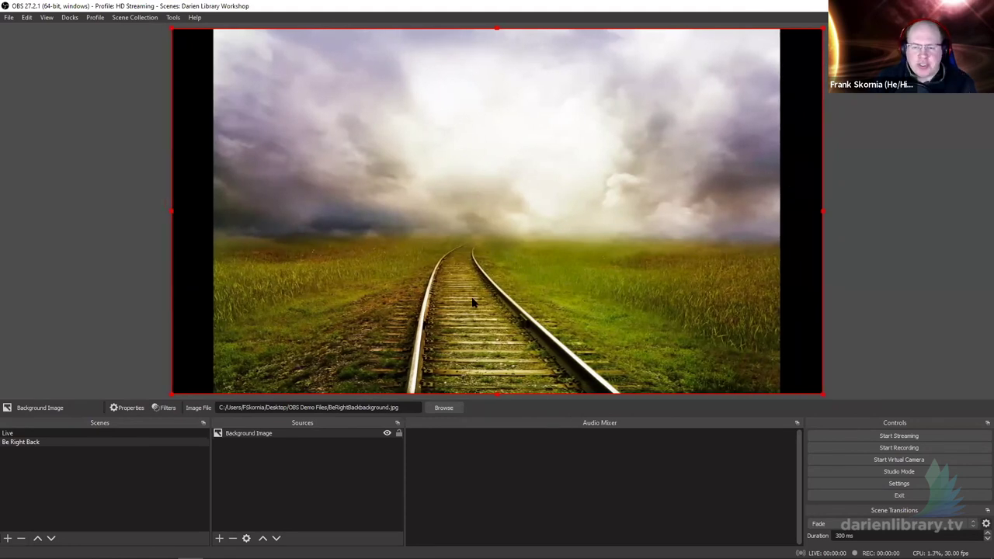
Switch repeatedly between the Live and Be Right Back scenes to view the transition, ending on Be Right Back.
click(21, 433)
click(20, 443)
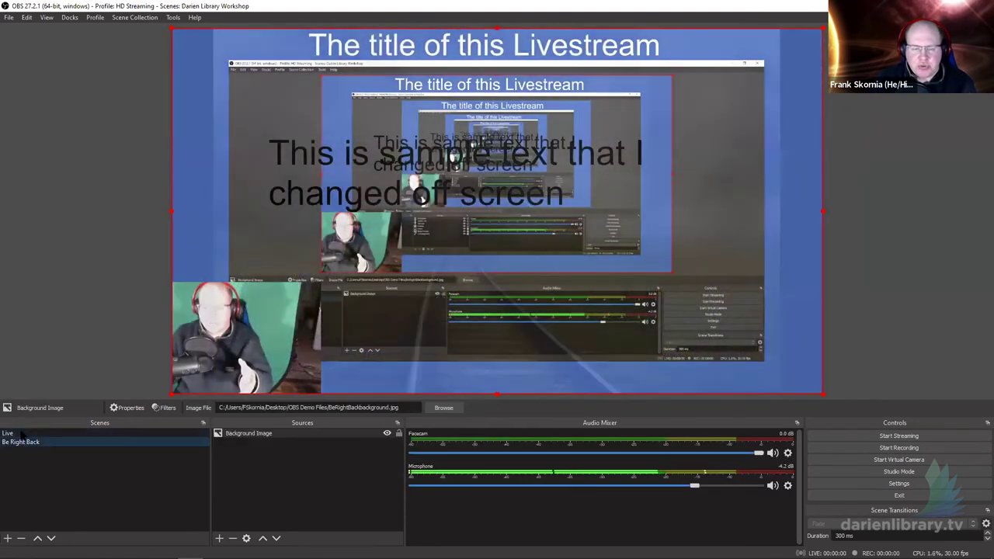
click(21, 433)
click(21, 442)
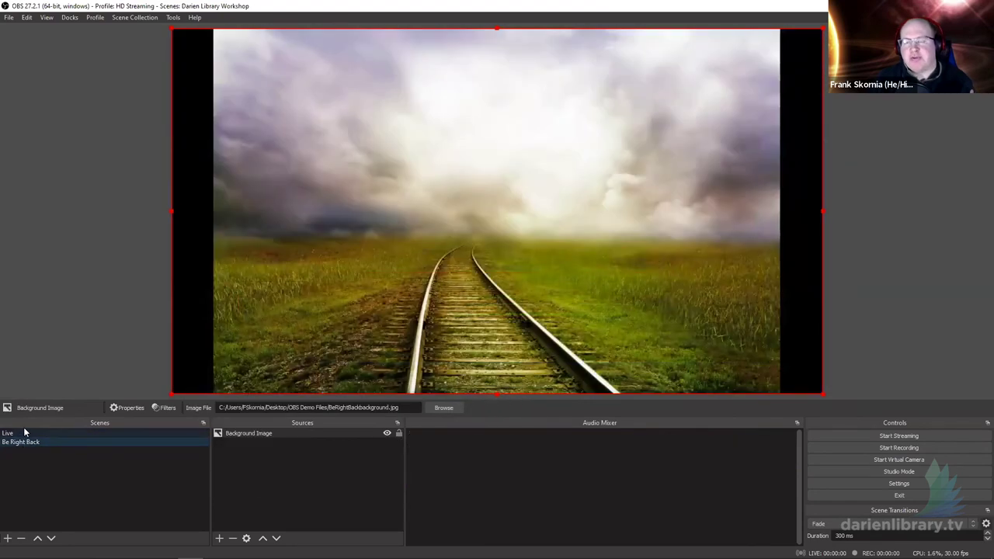
click(23, 433)
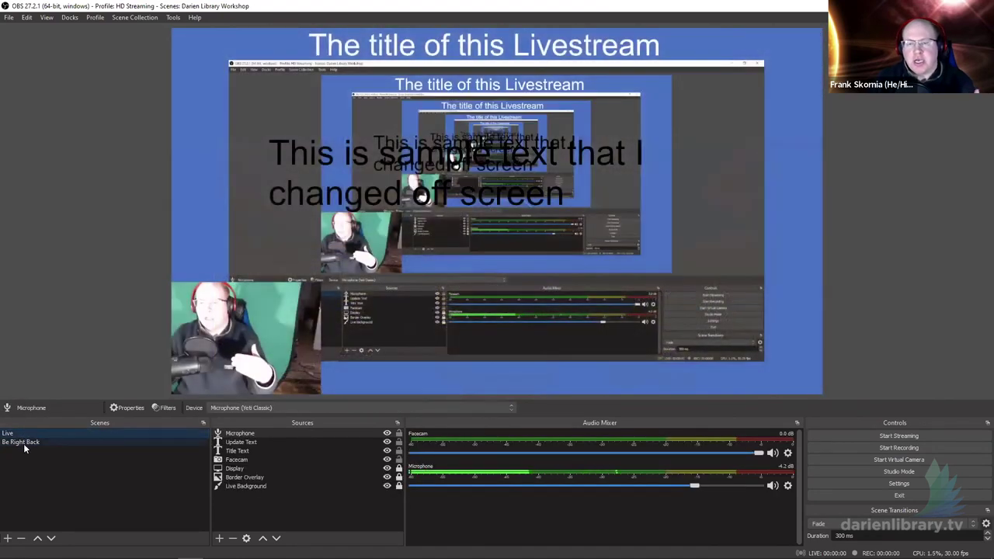
click(21, 442)
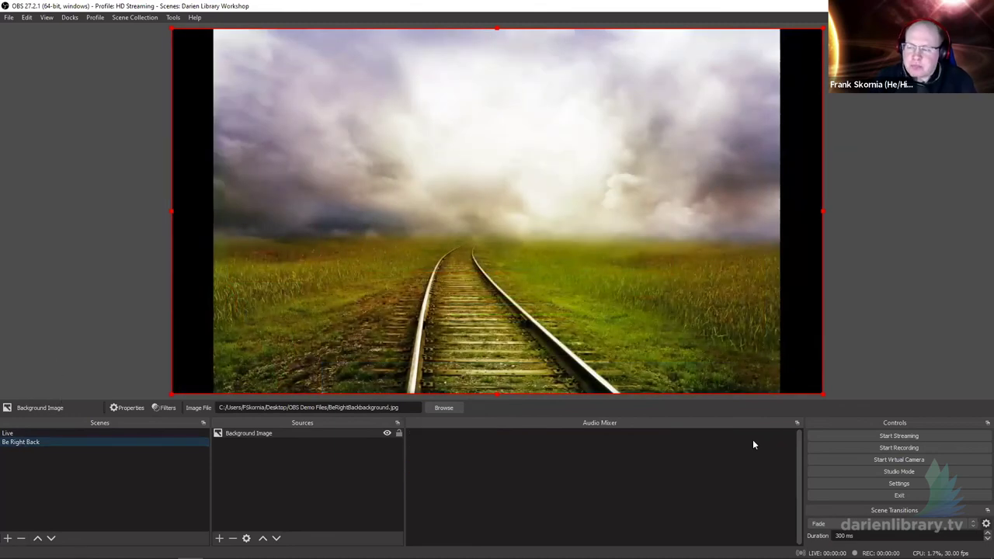
Open the stream settings and try Restream.io as the streaming service.
click(899, 484)
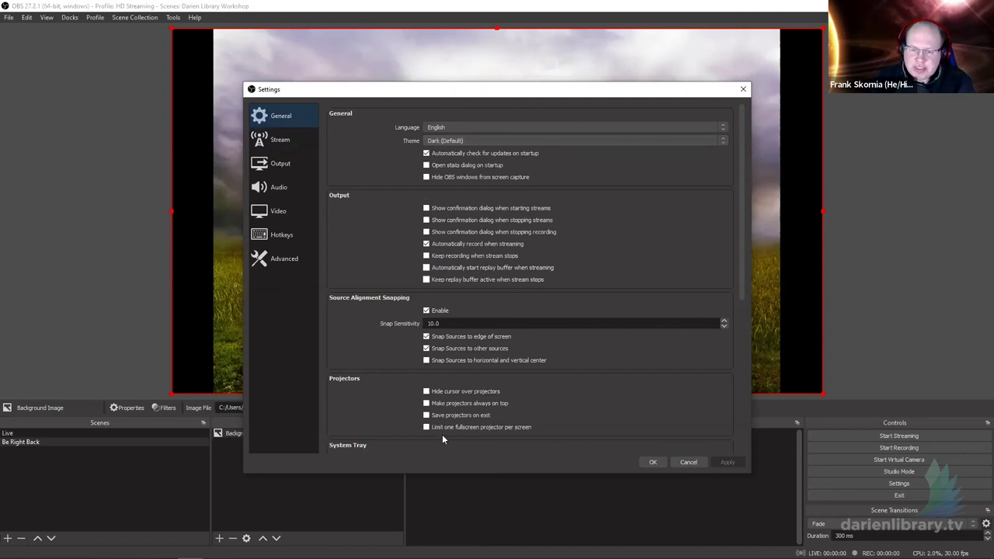
click(282, 140)
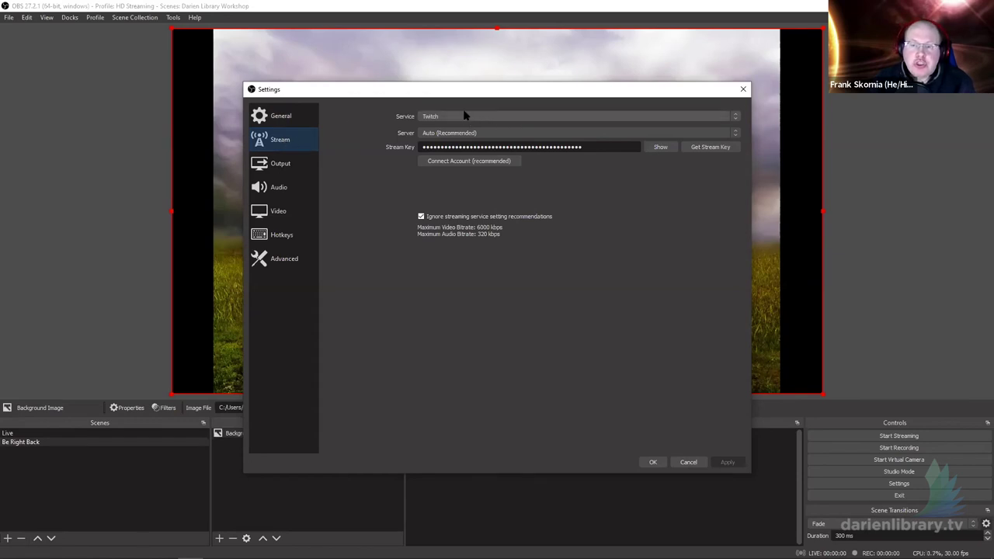
click(732, 118)
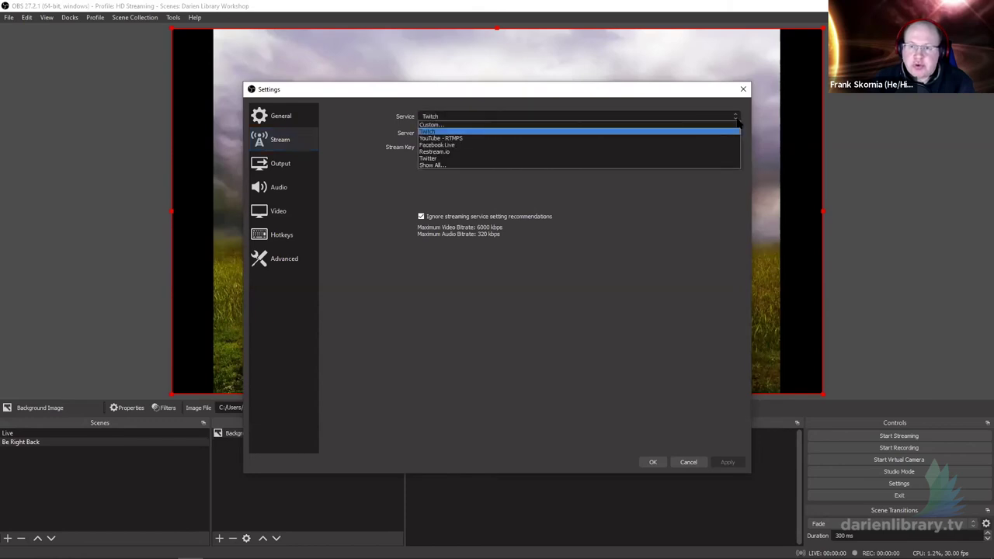
click(449, 151)
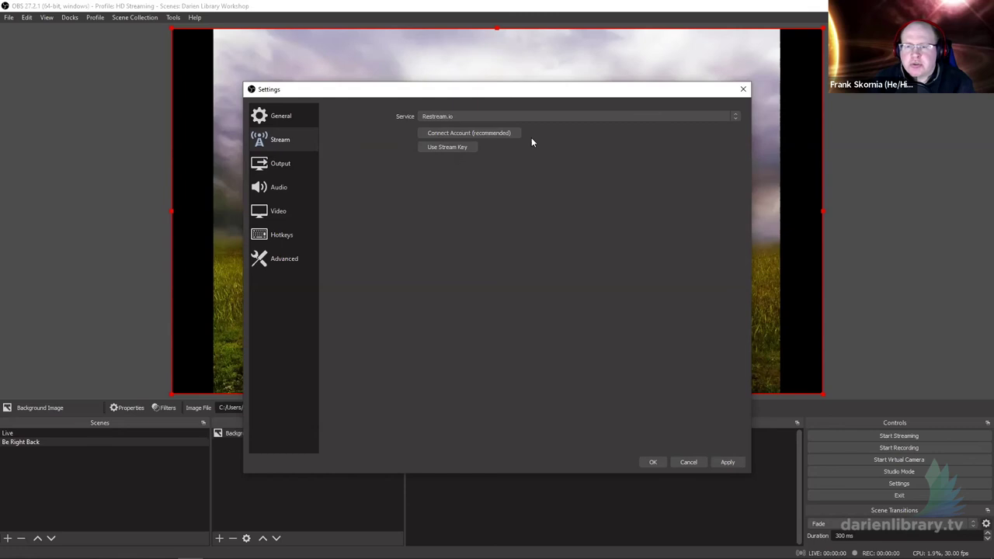
Set the streaming service back to Twitch and choose to use a stream key instead of connecting an account.
click(548, 118)
click(495, 131)
click(481, 120)
click(412, 134)
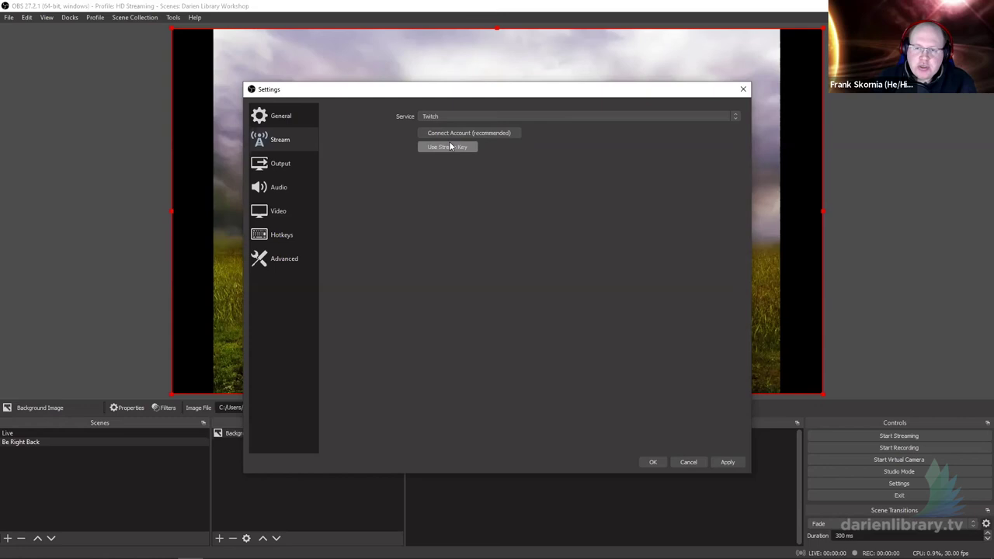
click(450, 146)
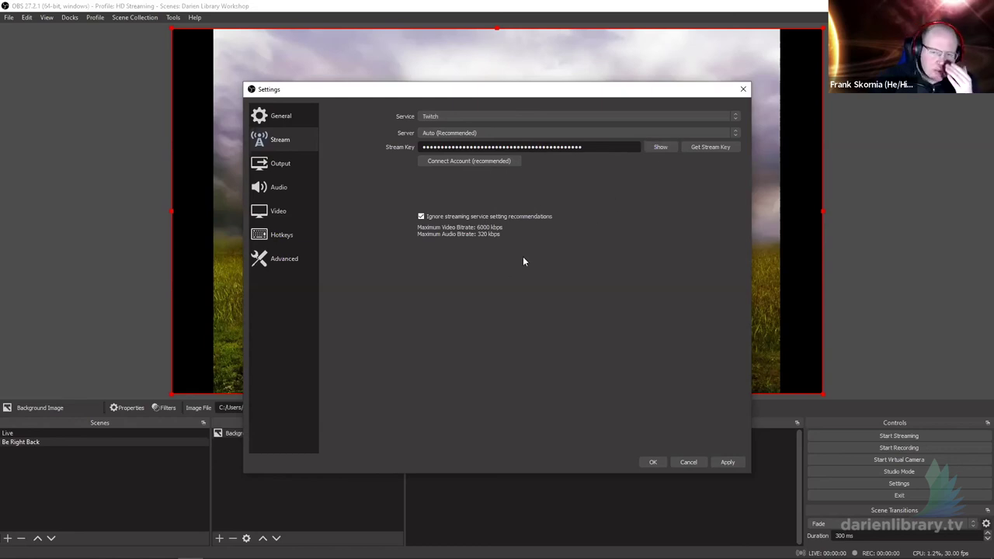
Review the output, audio and video settings, including the available base canvas resolutions.
click(278, 161)
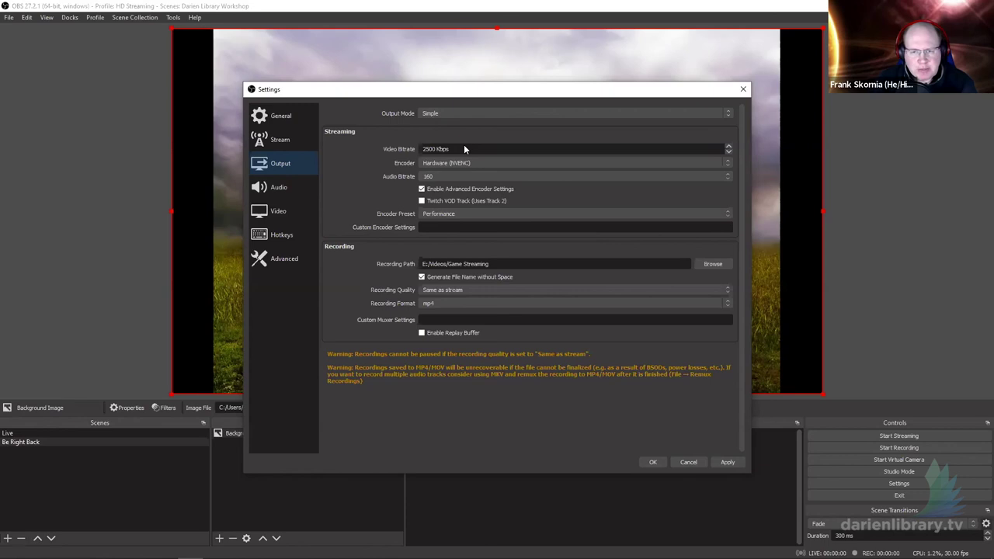
click(285, 191)
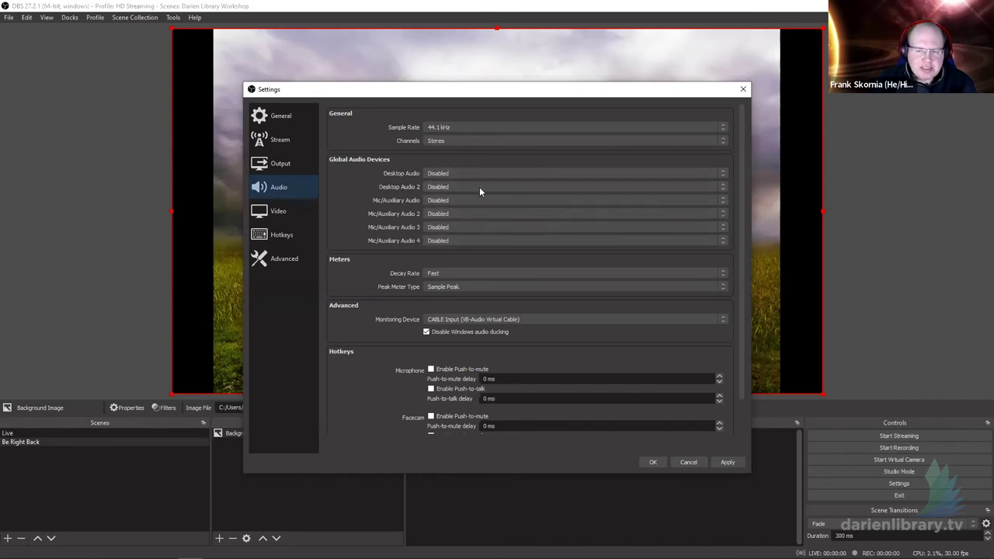
click(280, 209)
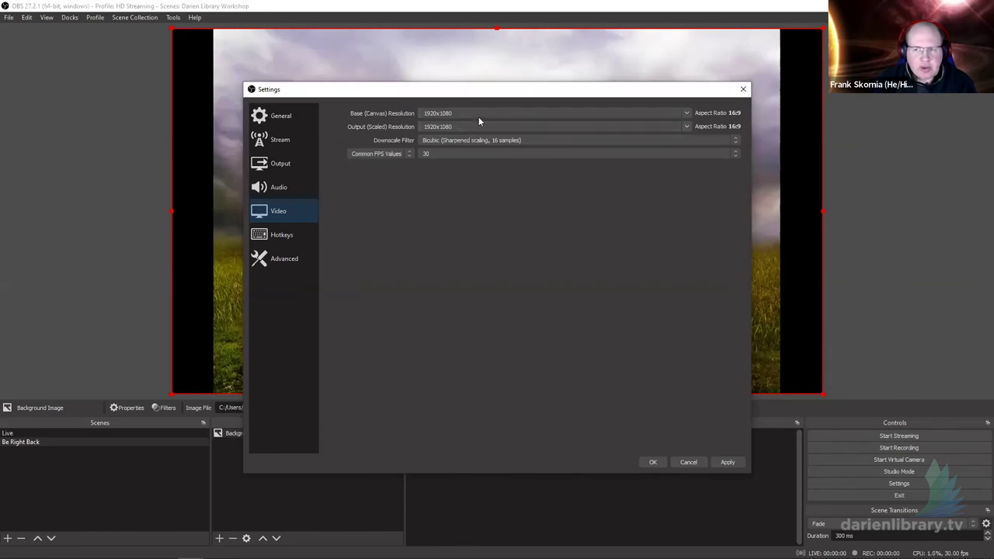
click(682, 114)
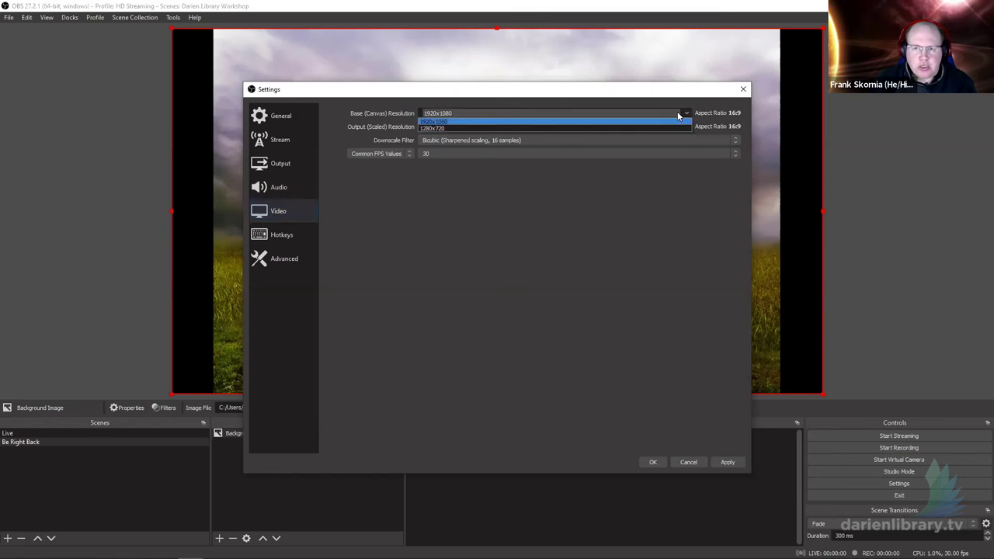
click(577, 233)
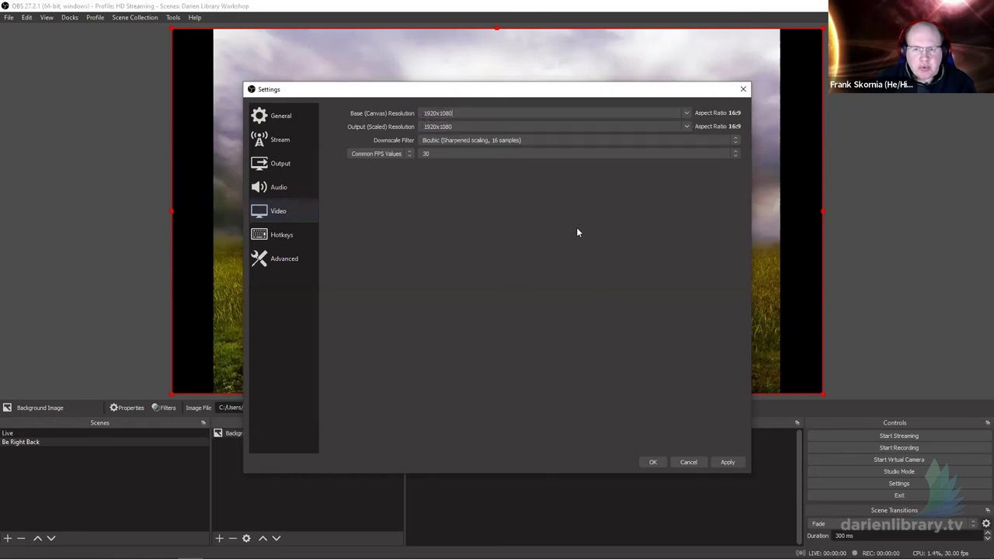
Assign Ctrl+Shift+L as the hotkey for switching to the Live scene and Ctrl+Shift+B for Be Right Back, and save the settings.
click(289, 236)
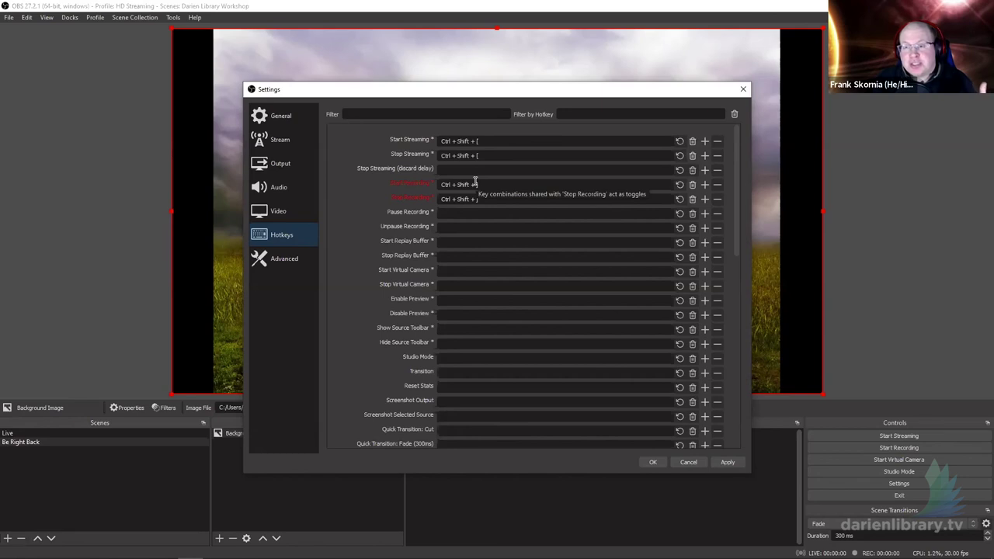
scroll(477, 187, down, 1)
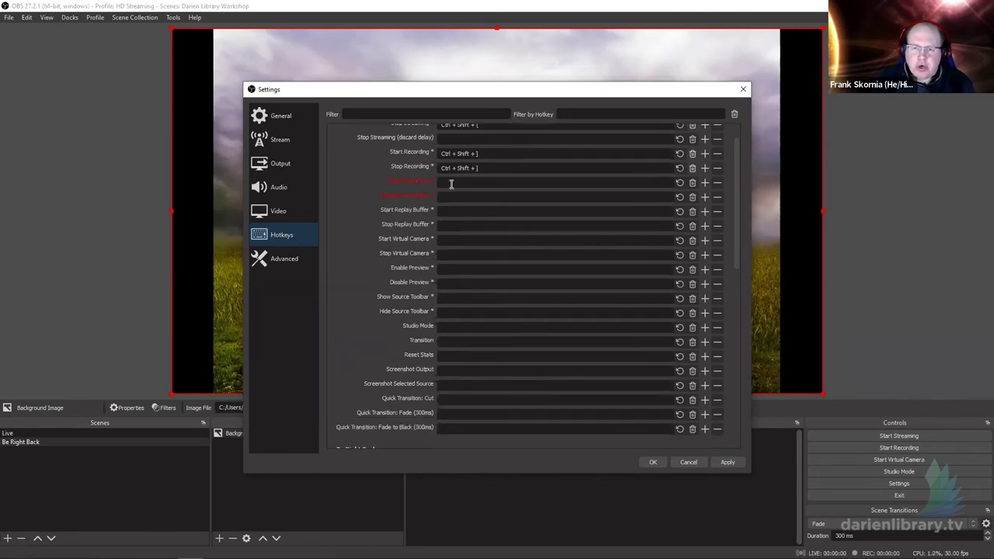
scroll(451, 219, down, 1)
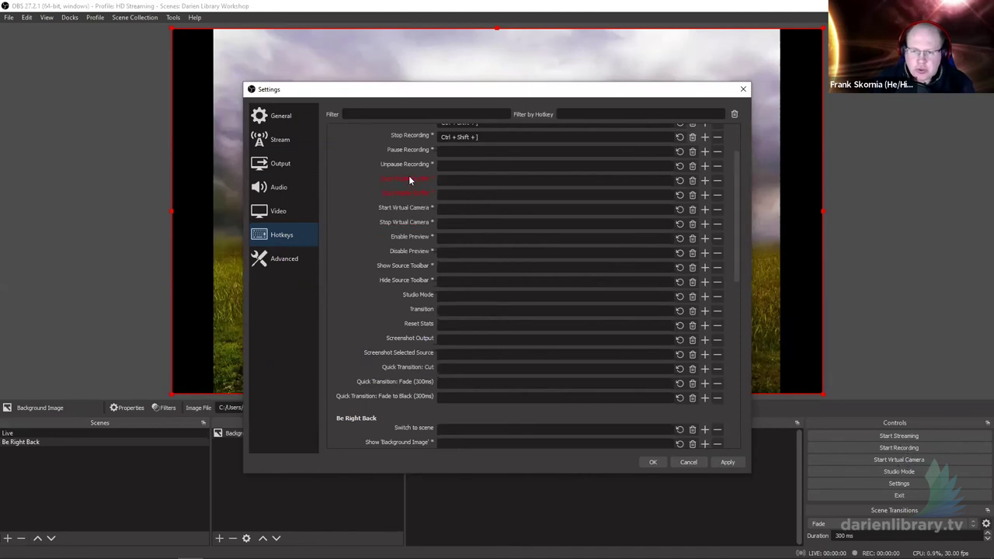
scroll(486, 222, down, 4)
scroll(486, 222, down, 1)
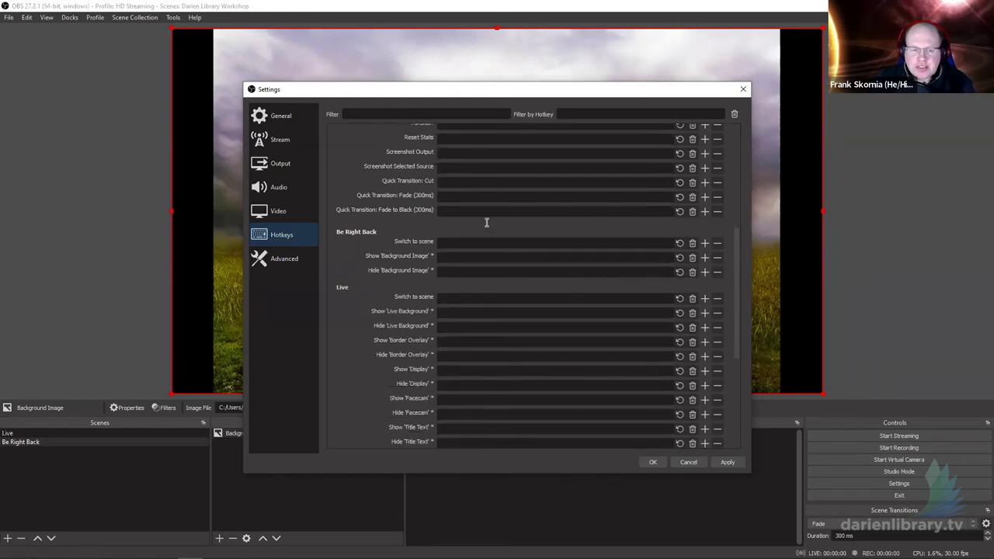
scroll(350, 221, down, 1)
scroll(350, 221, down, 1)
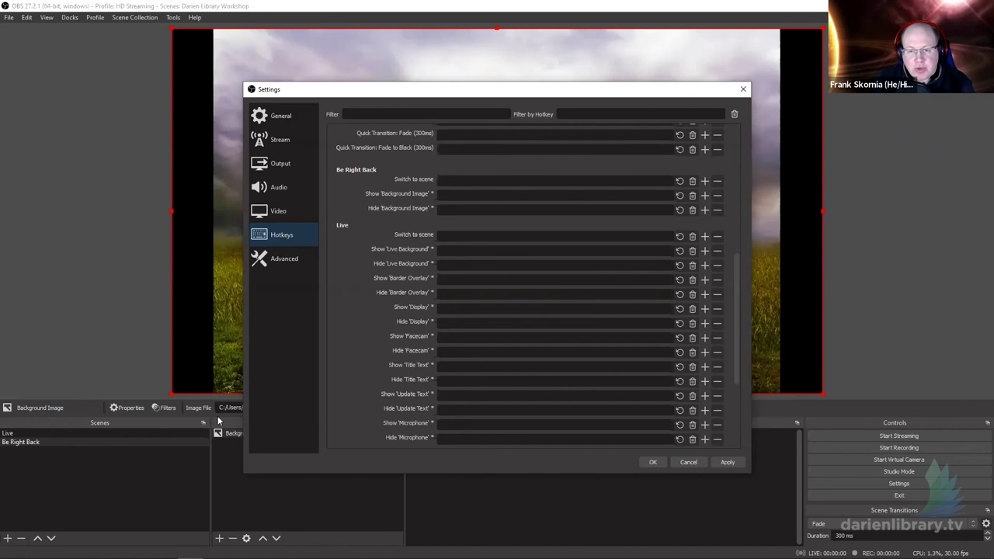
click(463, 237)
key(ctrl+shift)
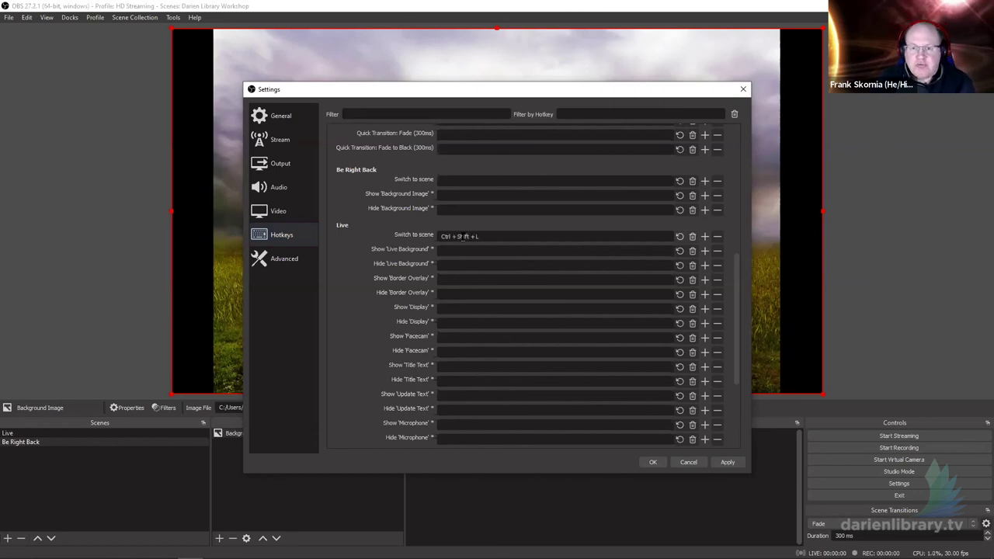
key(ctrl+shift+b)
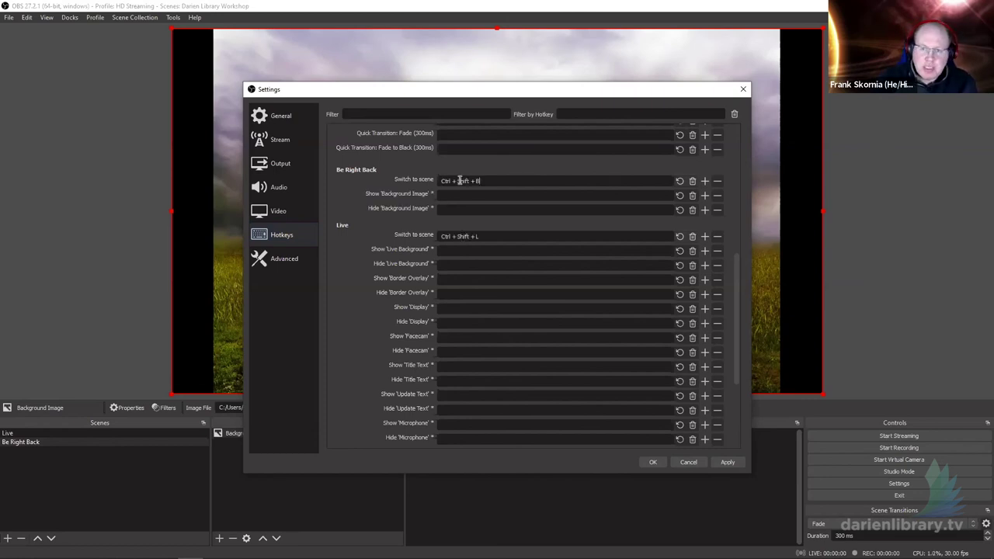
click(653, 461)
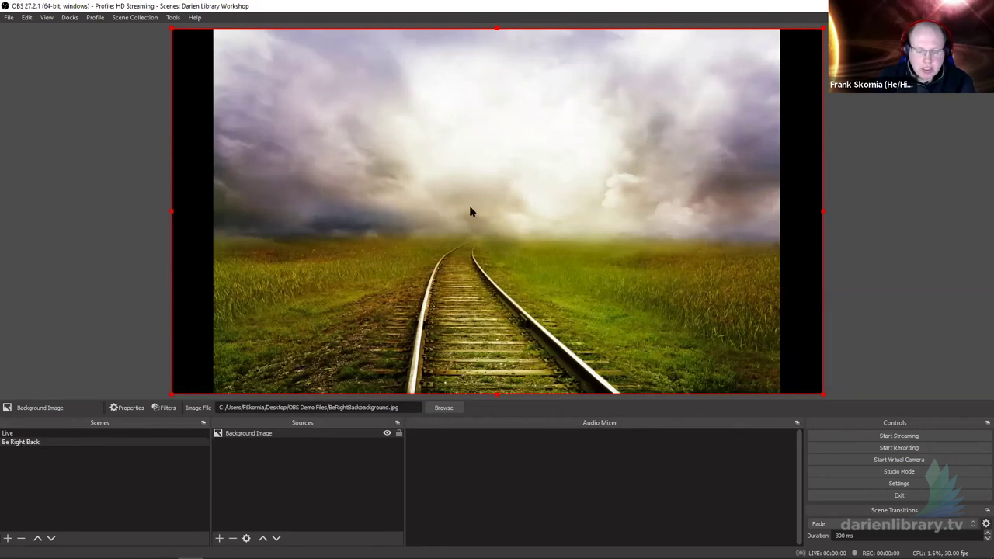
Test the scene hotkeys by switching to Live and back to Be Right Back.
key(F1)
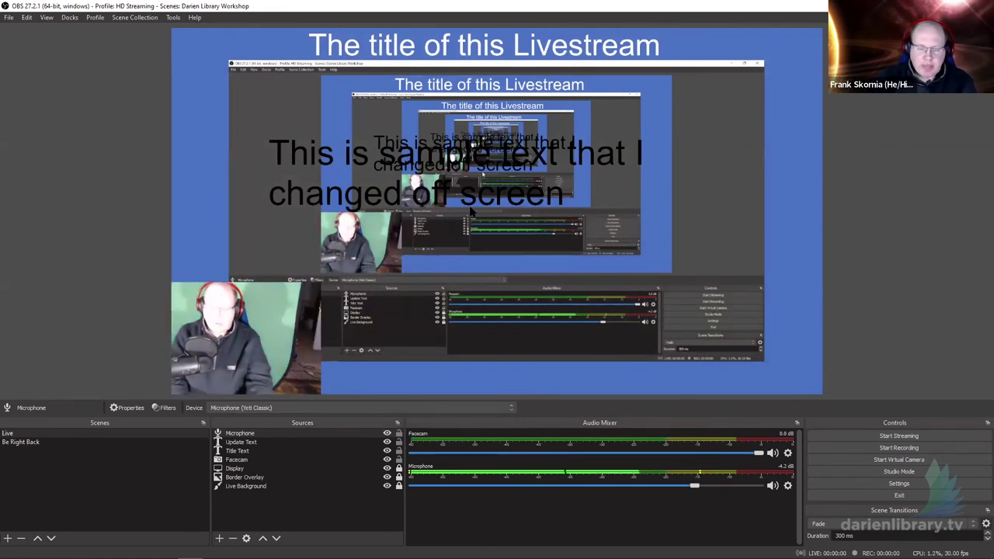
key(F2)
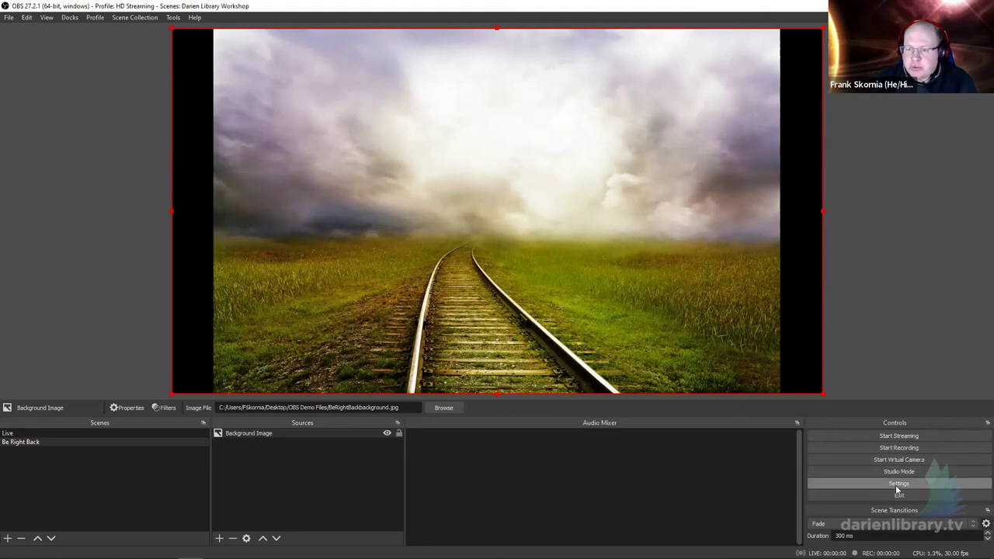
Review the hotkey options for showing and hiding the Live scene's sources and muting the facecam, and close the settings without changes.
click(899, 484)
click(281, 235)
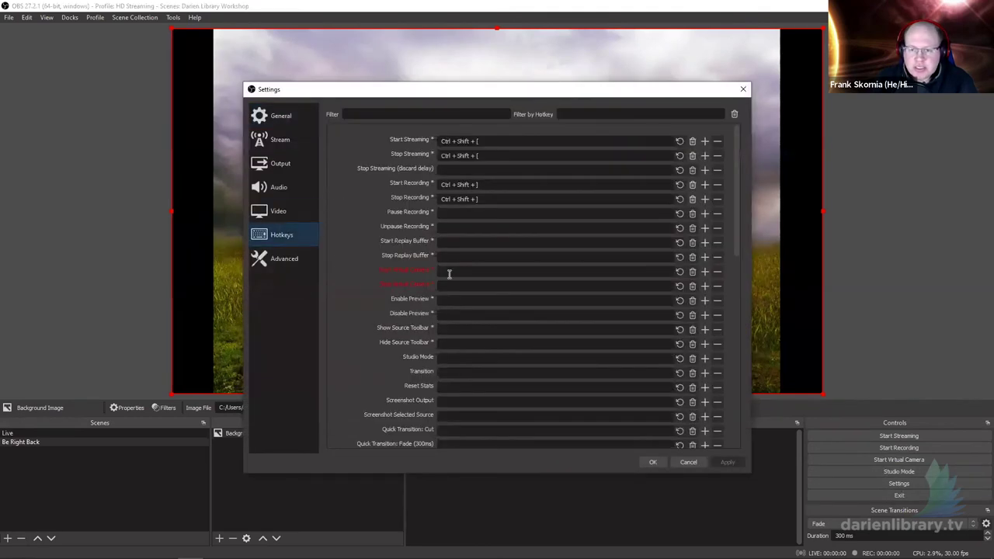
scroll(376, 257, down, 15)
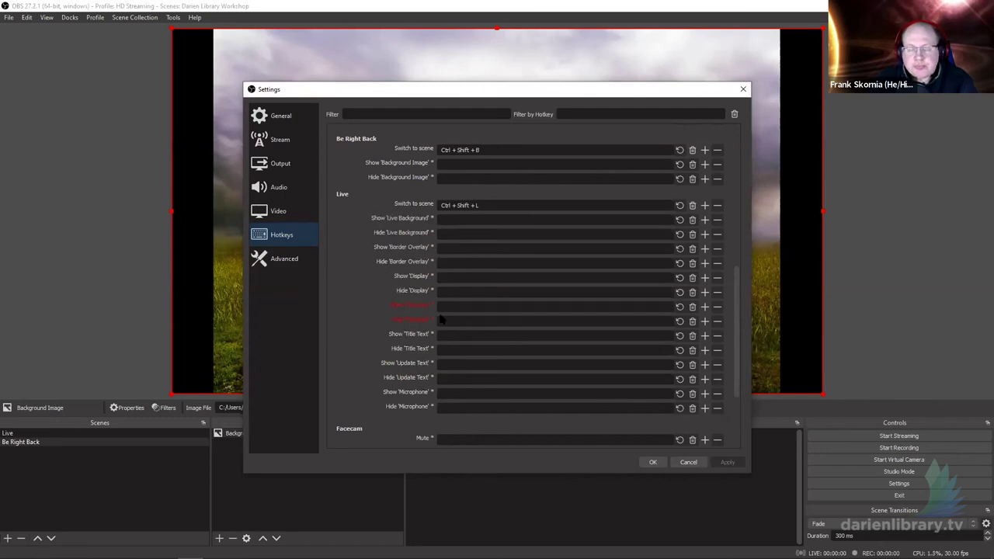
scroll(370, 277, down, 2)
scroll(370, 277, up, 2)
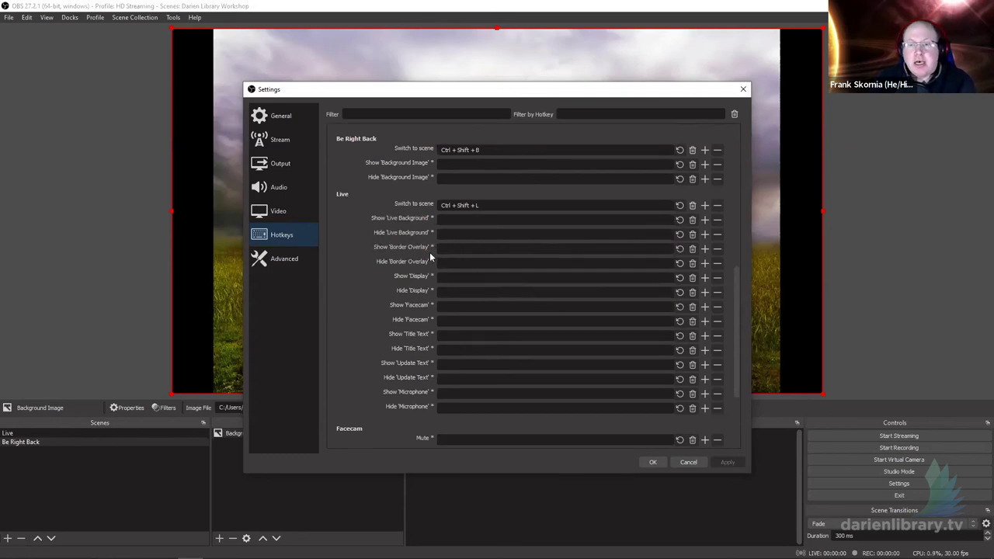
scroll(432, 253, down, 1)
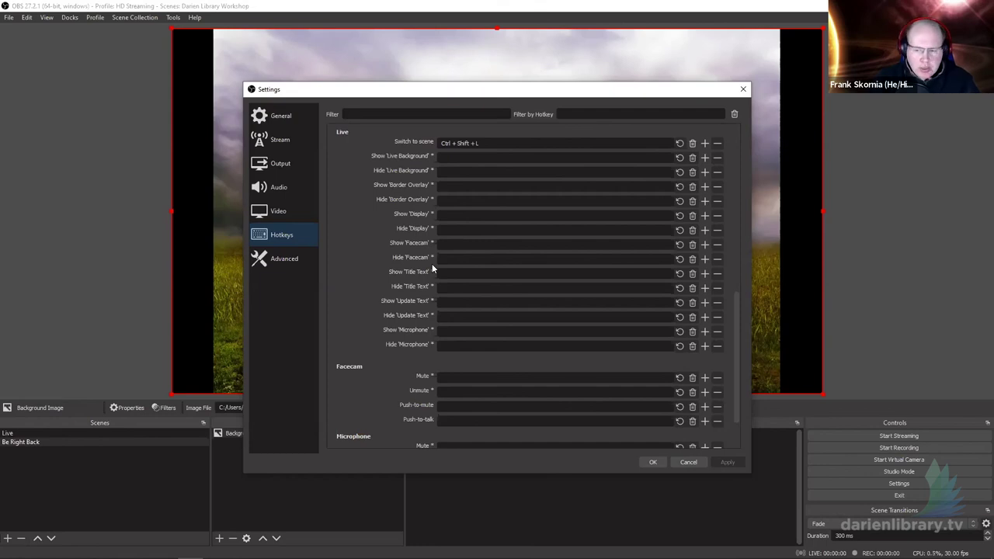
click(689, 462)
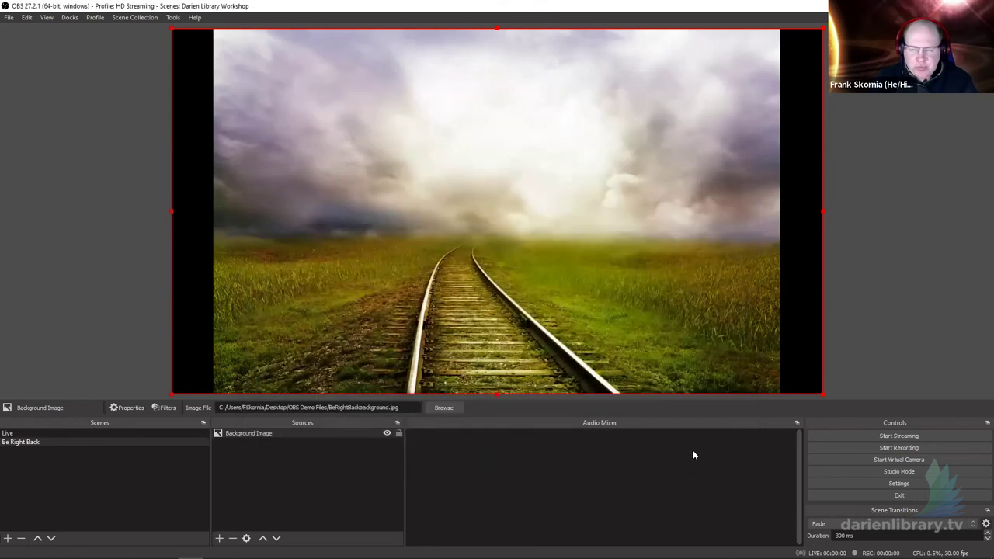